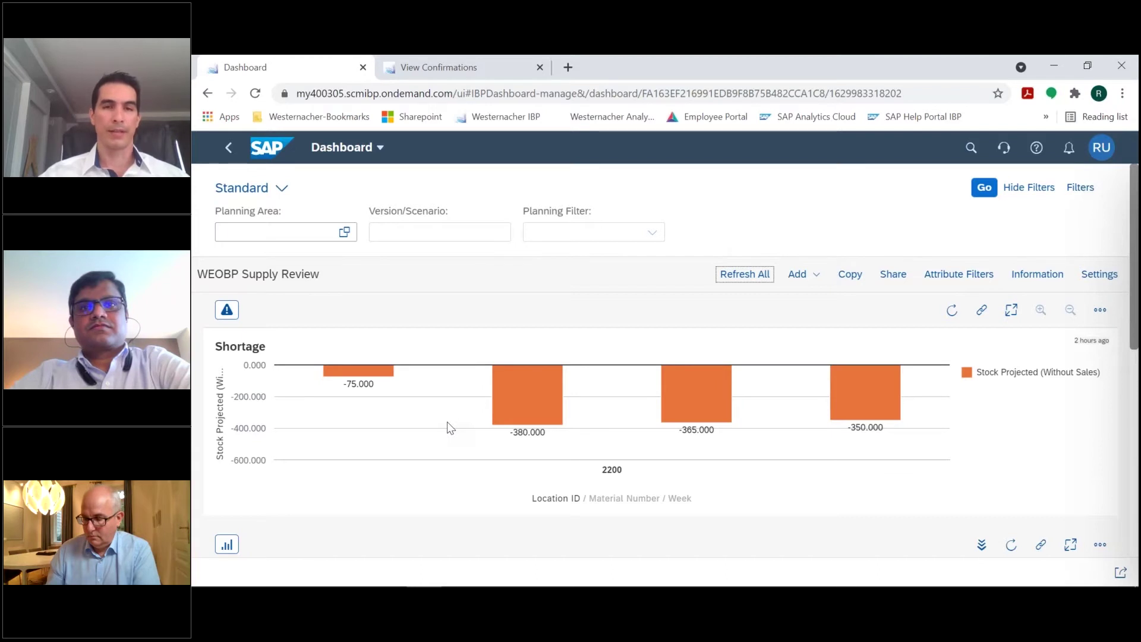
{"action": "left_click", "coordinate": [1014, 312]}
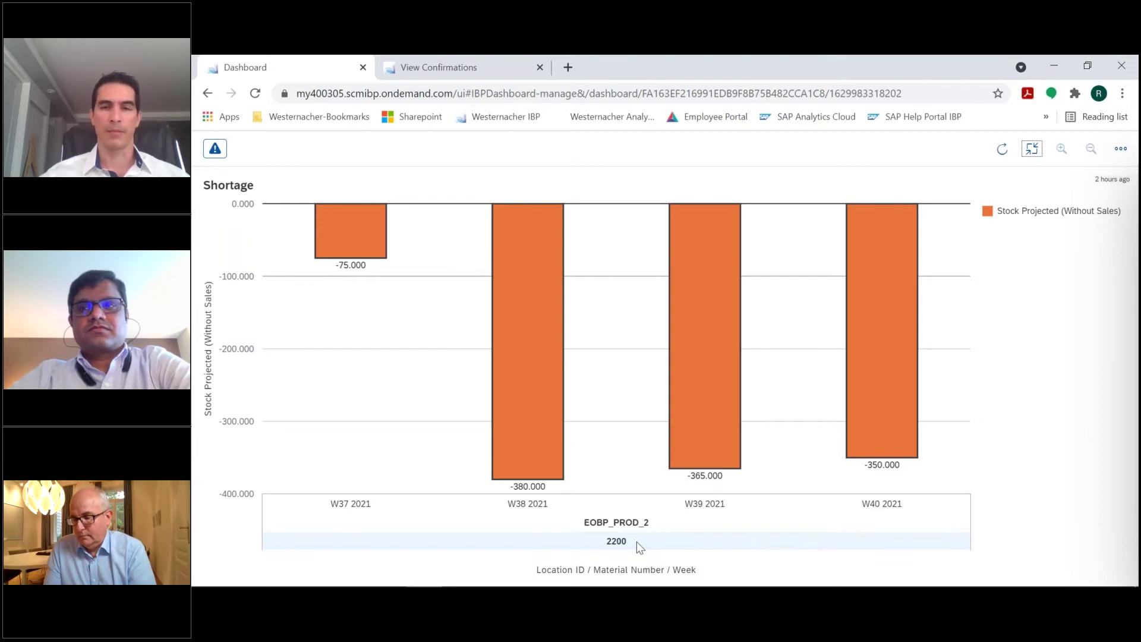
{"action": "left_click", "coordinate": [1032, 149]}
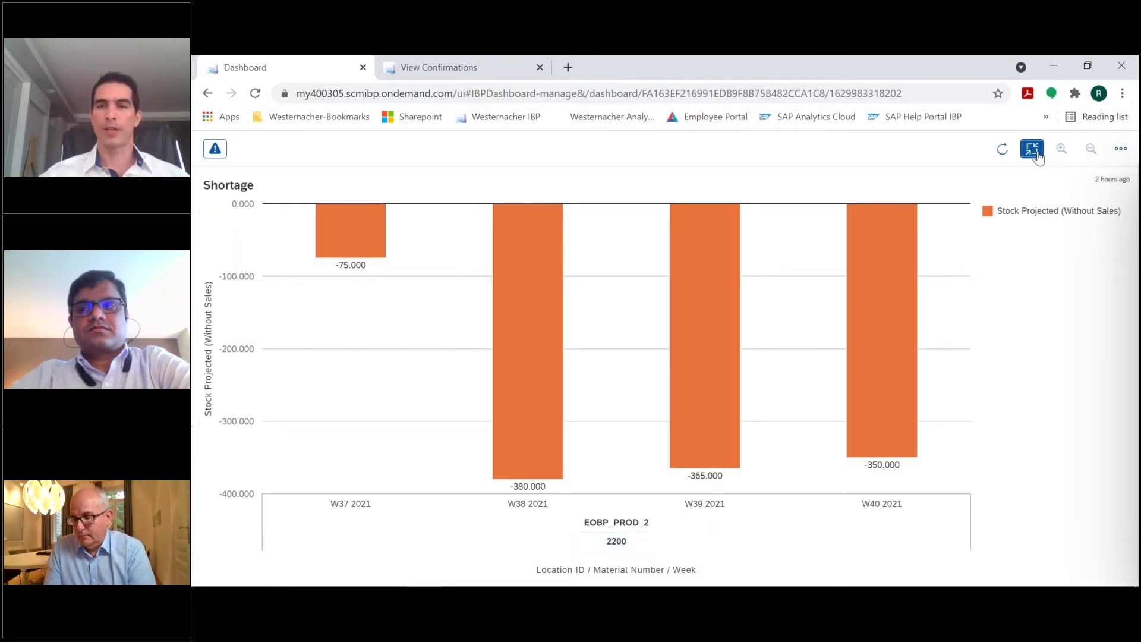
Check the -75 W37 shortage bar, then select W37 2021 for OBP_RES1 in Capacity Utilization % (100.0)
{"action": "scroll", "coordinate": [938, 310], "scroll_direction": "down", "scroll_amount": 5}
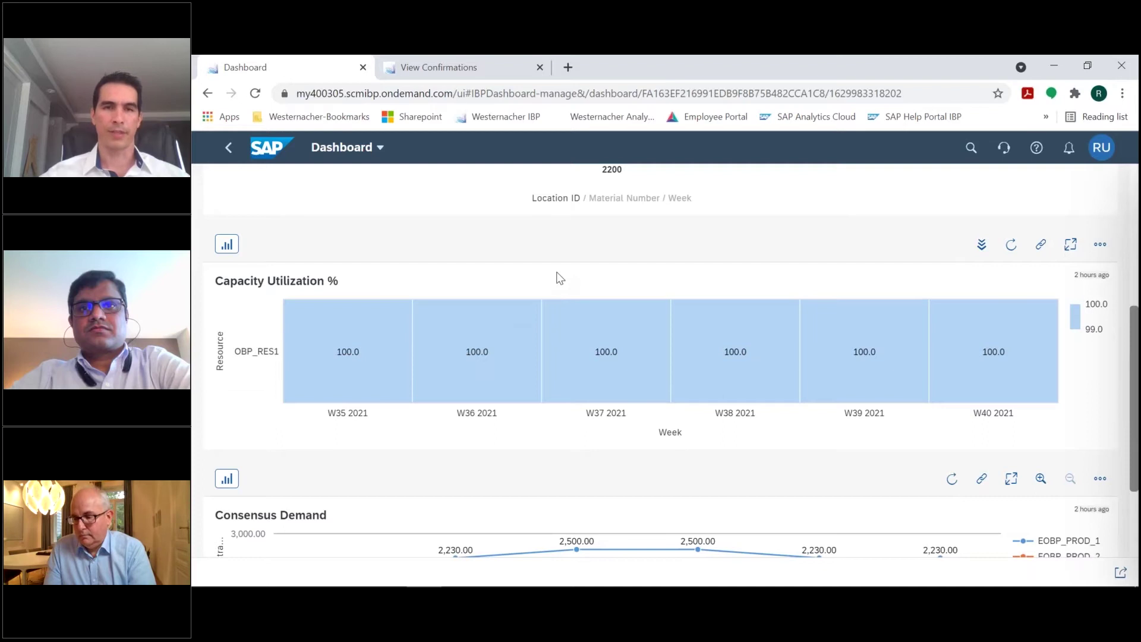
{"action": "scroll", "coordinate": [559, 277], "scroll_direction": "up", "scroll_amount": 2}
{"action": "scroll", "coordinate": [559, 278], "scroll_direction": "down", "scroll_amount": 1}
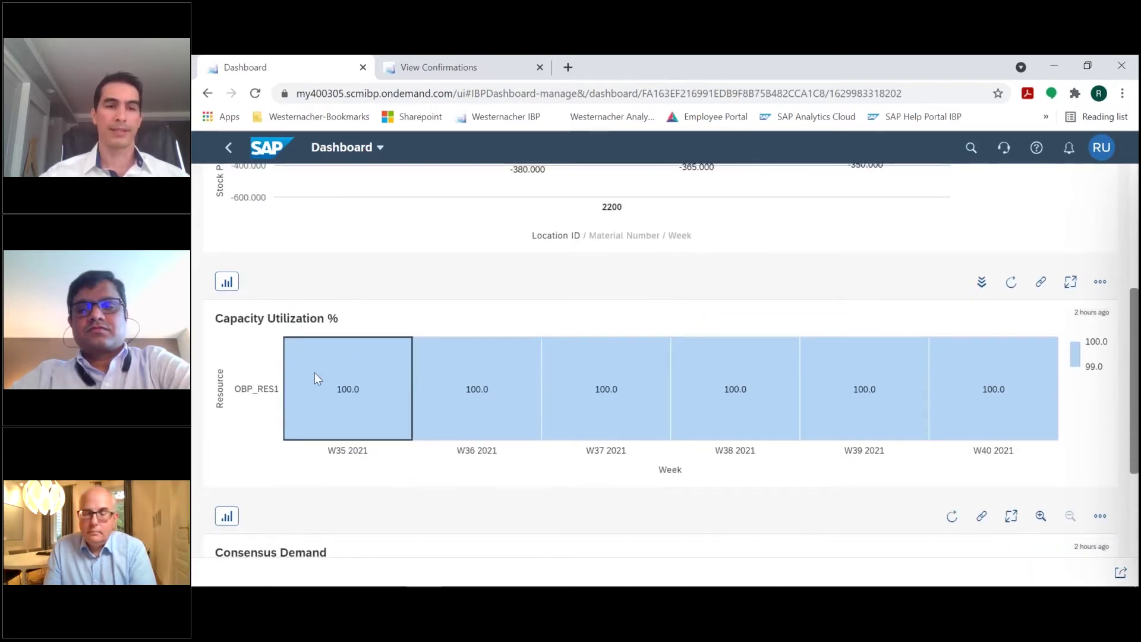
{"action": "scroll", "coordinate": [677, 498], "scroll_direction": "down", "scroll_amount": 1}
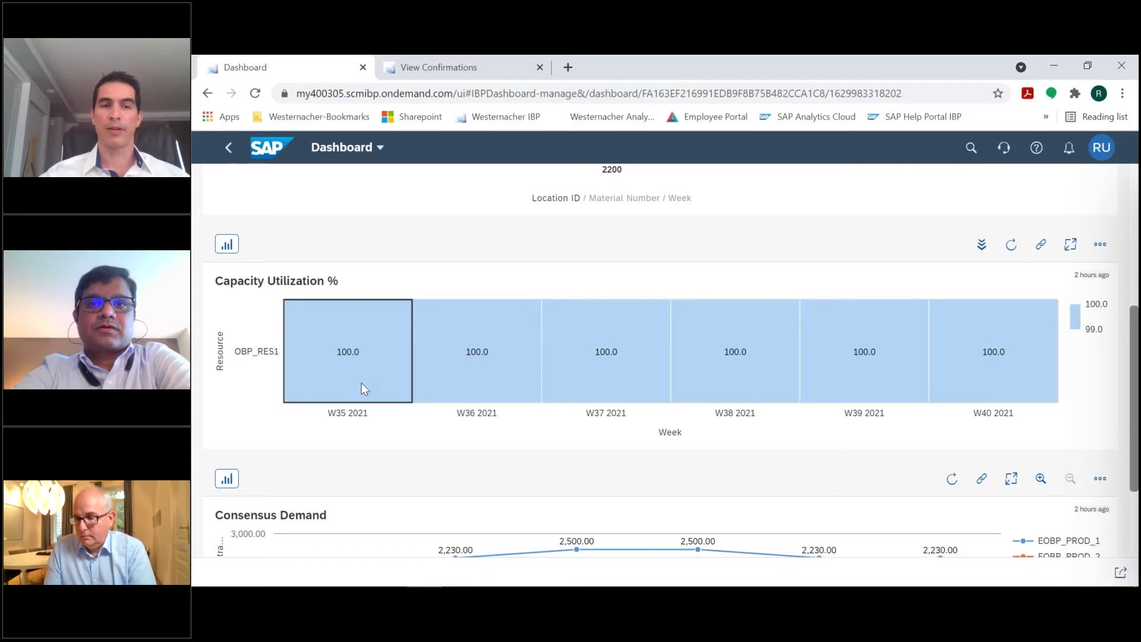
{"action": "scroll", "coordinate": [593, 351], "scroll_direction": "up", "scroll_amount": 2}
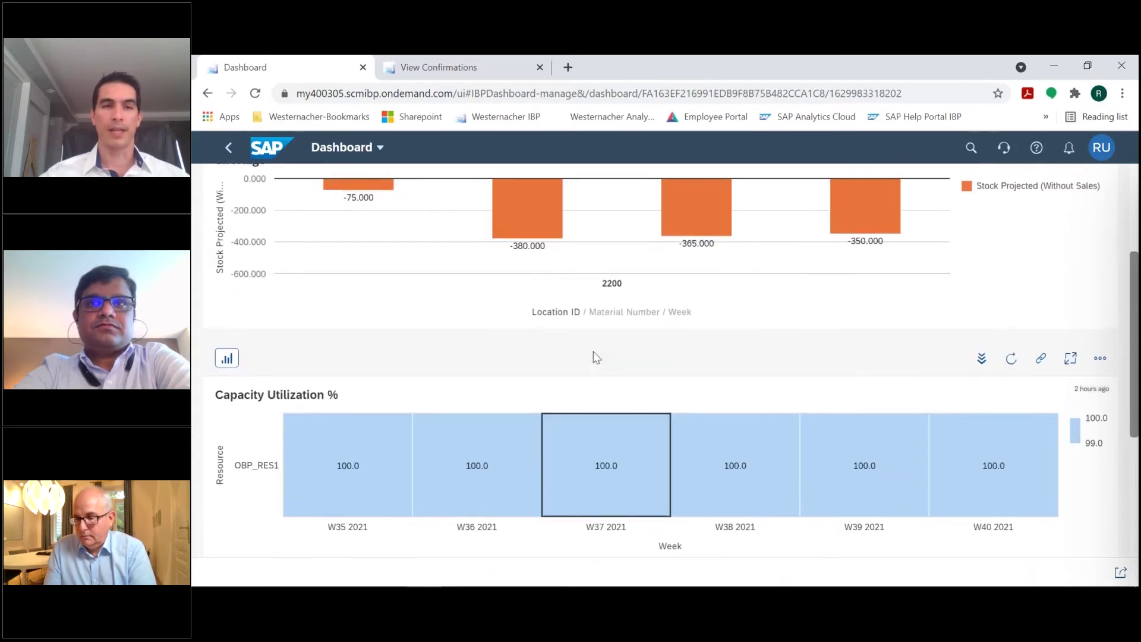
{"action": "scroll", "coordinate": [685, 351], "scroll_direction": "down", "scroll_amount": 1}
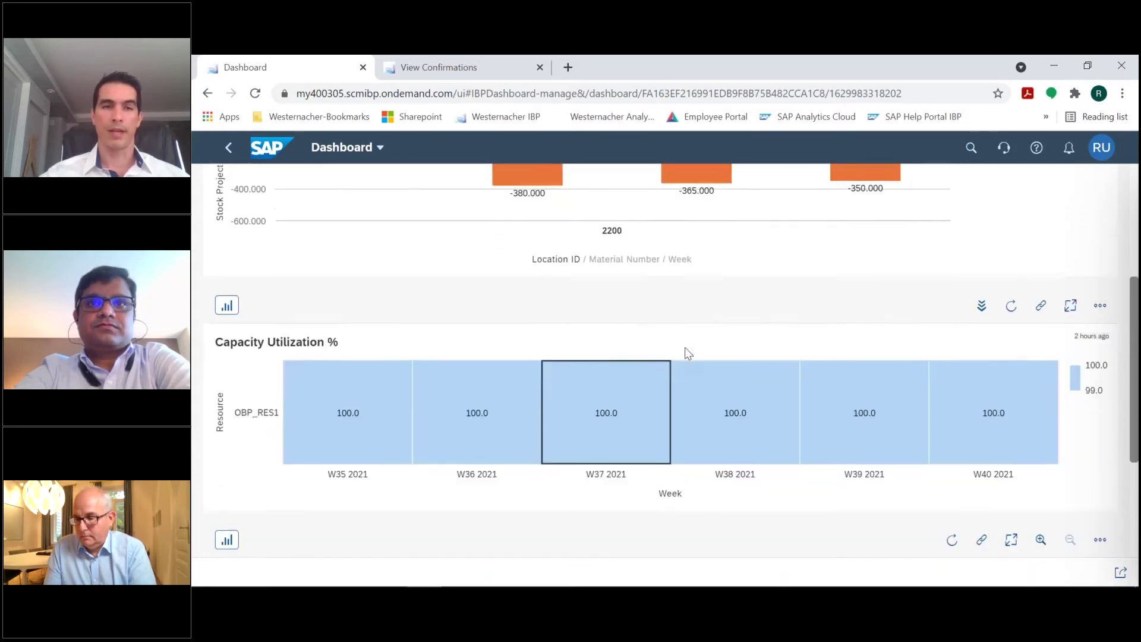
{"action": "scroll", "coordinate": [685, 351], "scroll_direction": "down", "scroll_amount": 1}
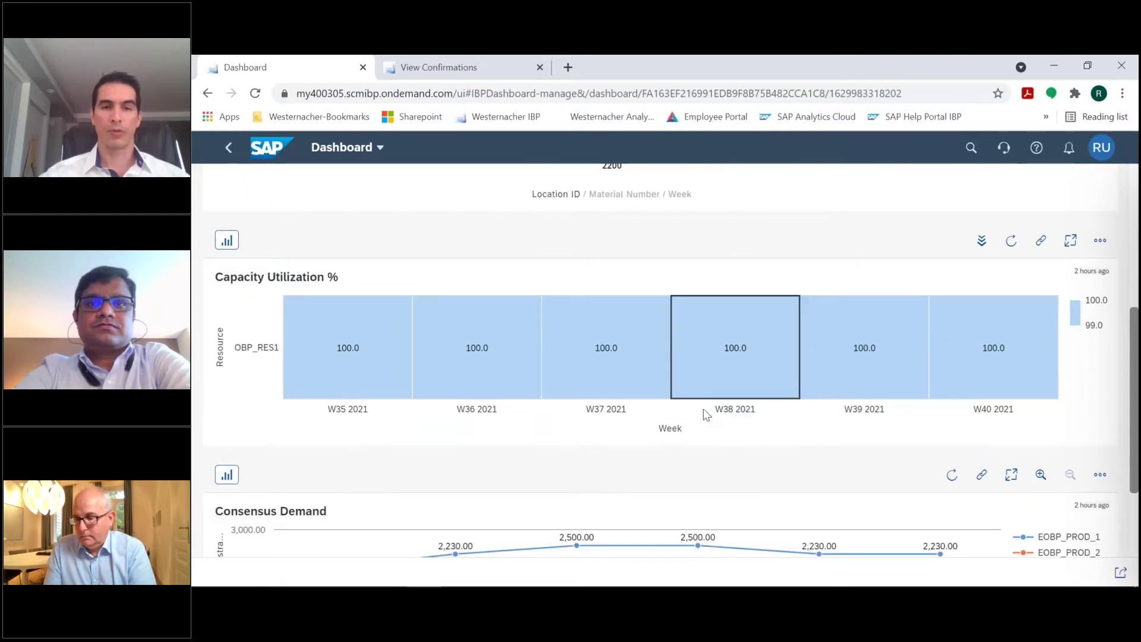
{"action": "scroll", "coordinate": [706, 416], "scroll_direction": "up", "scroll_amount": 2}
{"action": "scroll", "coordinate": [704, 411], "scroll_direction": "up", "scroll_amount": 1}
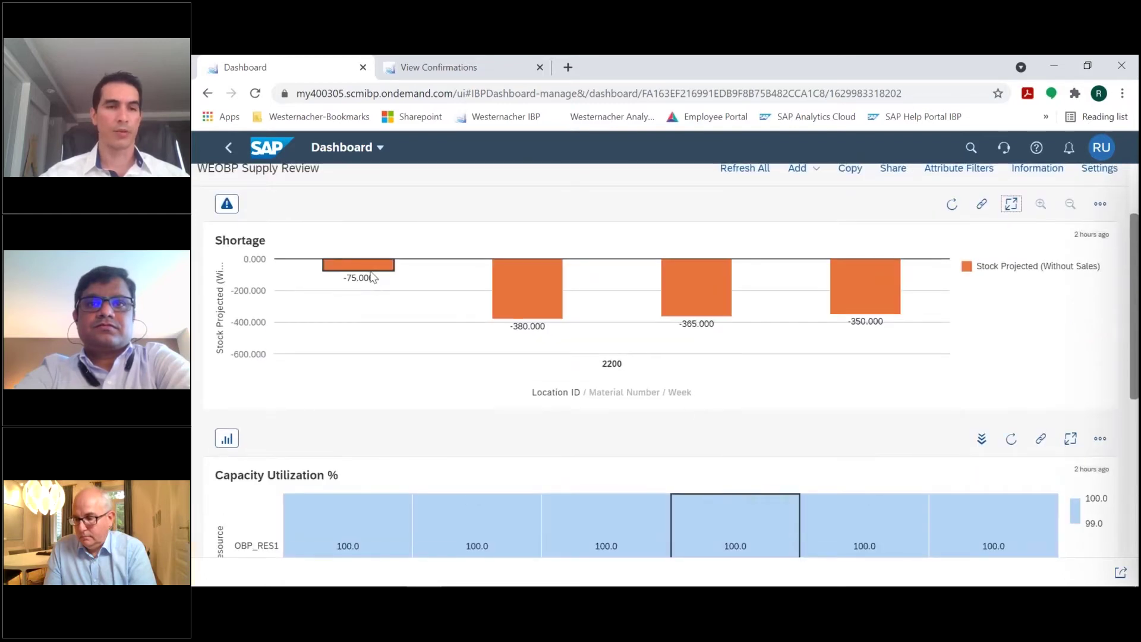
{"action": "left_click", "coordinate": [382, 268]}
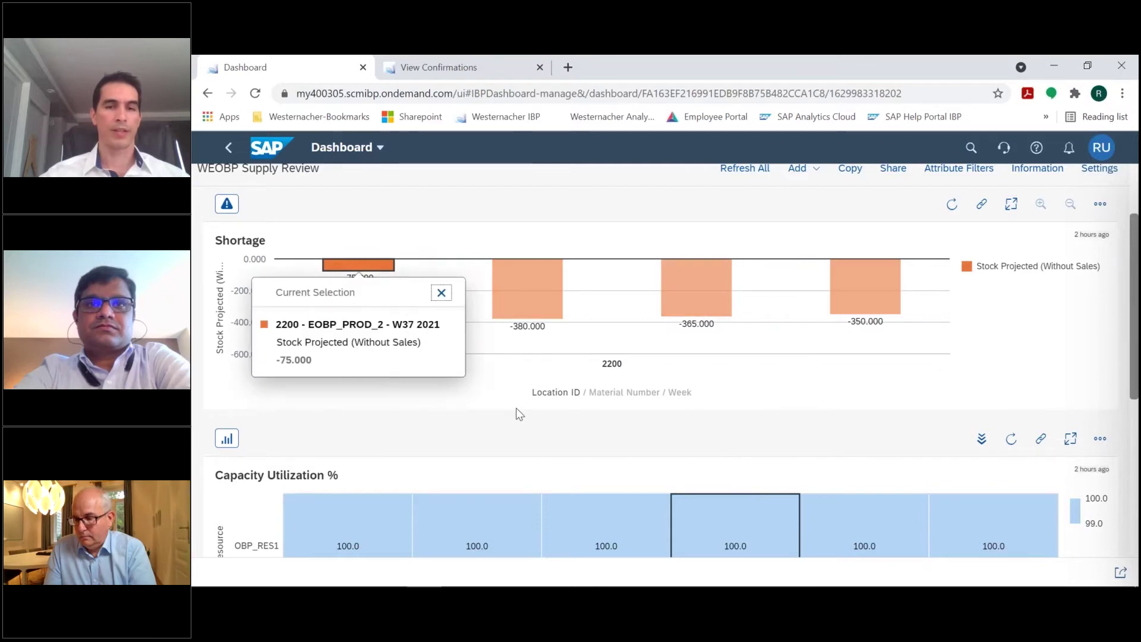
{"action": "key", "text": "Escape"}
{"action": "scroll", "coordinate": [593, 470], "scroll_direction": "down", "scroll_amount": 3}
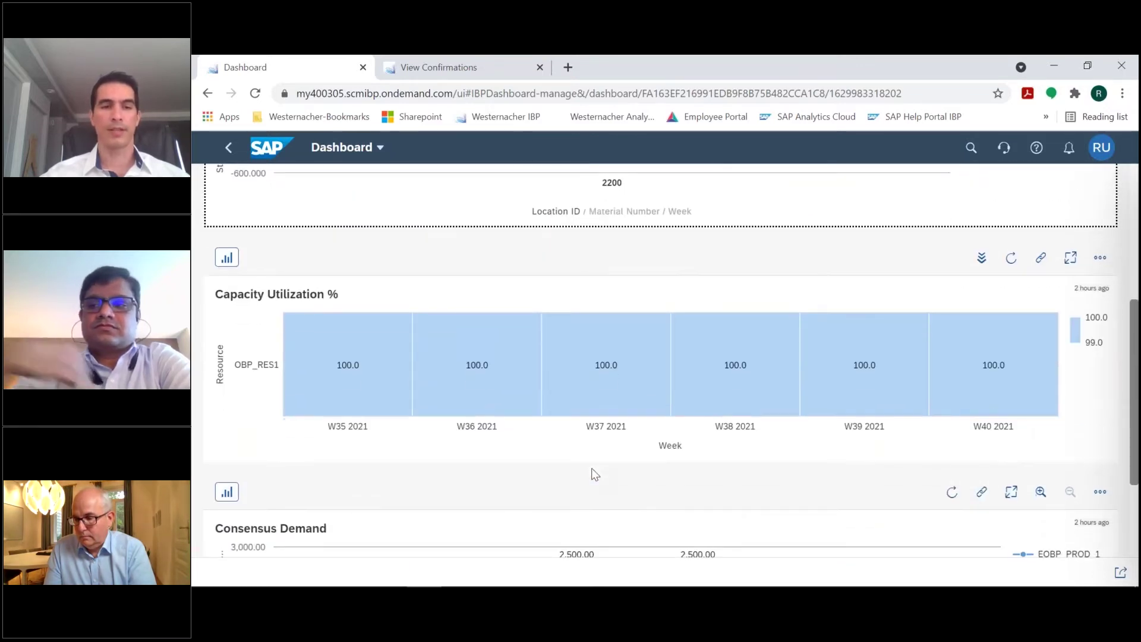
{"action": "left_click", "coordinate": [606, 390]}
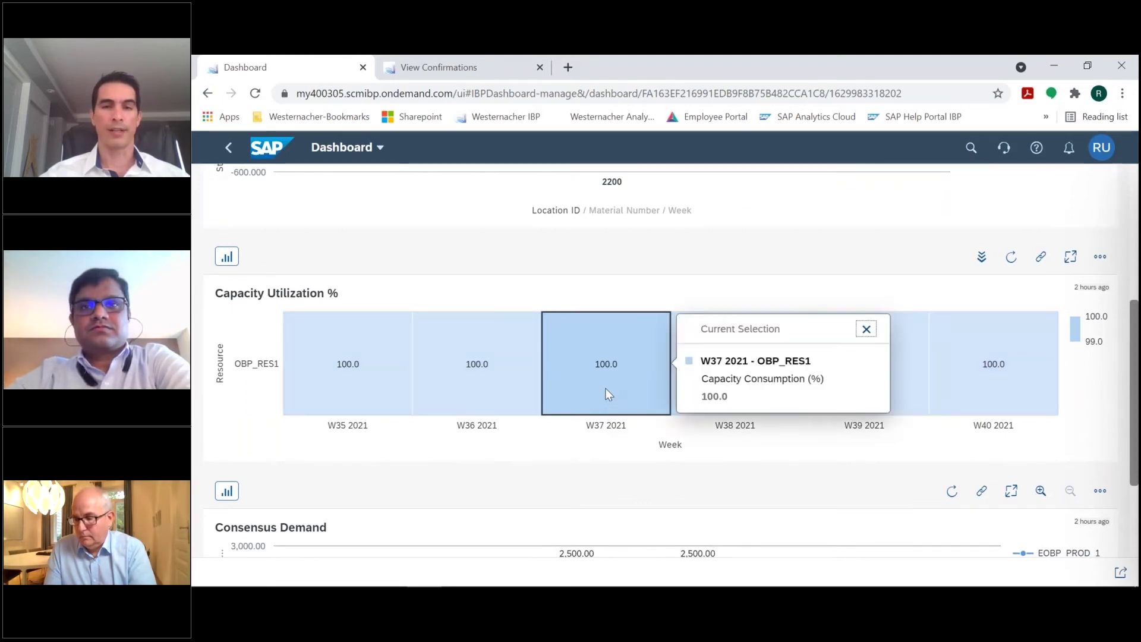
Drill W37 2021 capacity utilization into products: EOBP_PROD_1 at 52.1, EOBP_PROD_2 at 47.9
{"action": "left_click", "coordinate": [982, 257]}
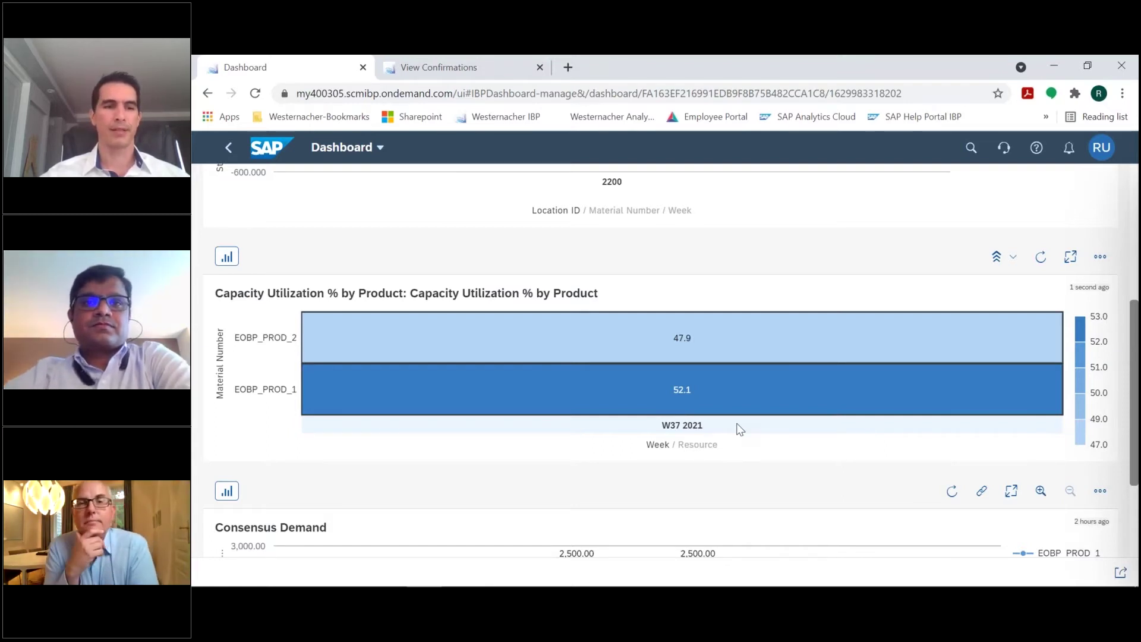
{"action": "scroll", "coordinate": [740, 429], "scroll_direction": "down", "scroll_amount": 3}
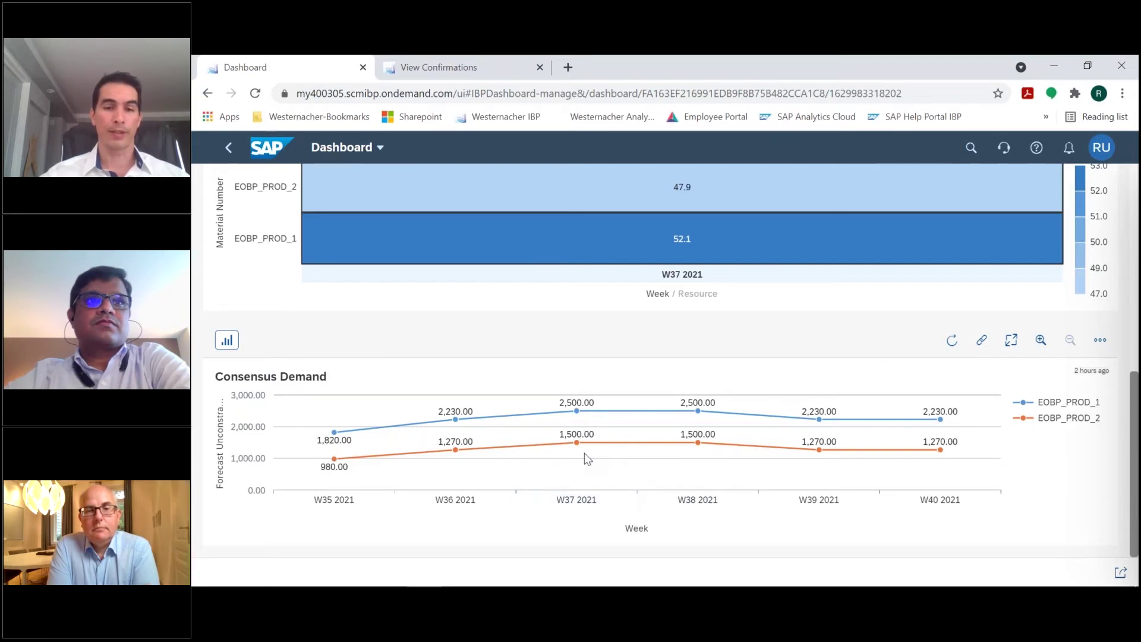
{"action": "left_click", "coordinate": [1017, 343]}
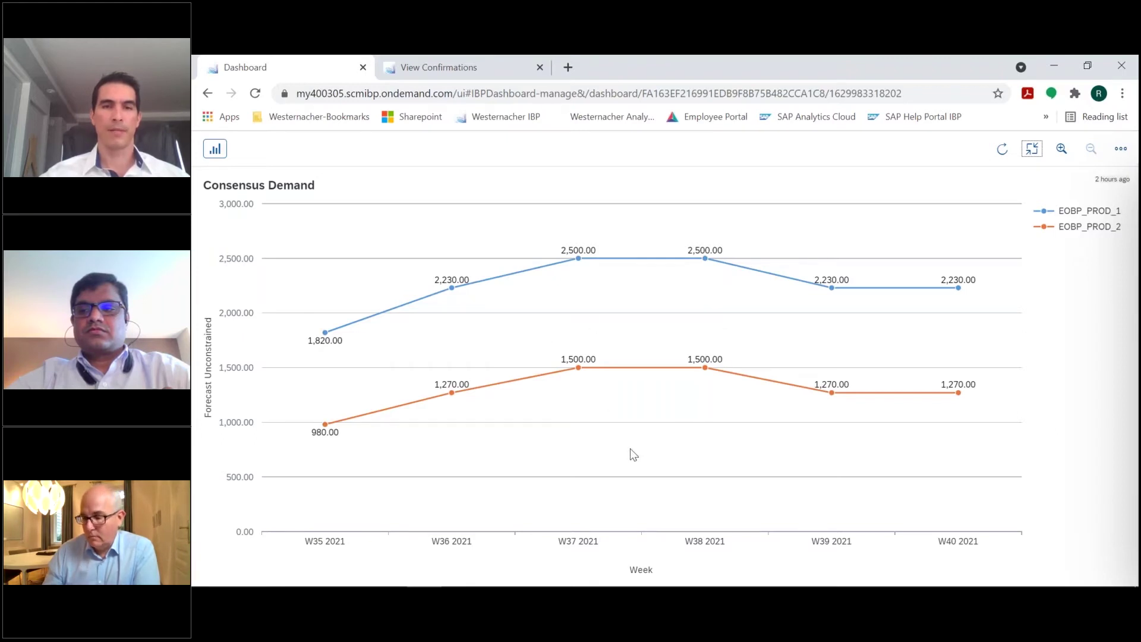
{"action": "left_click", "coordinate": [1032, 149]}
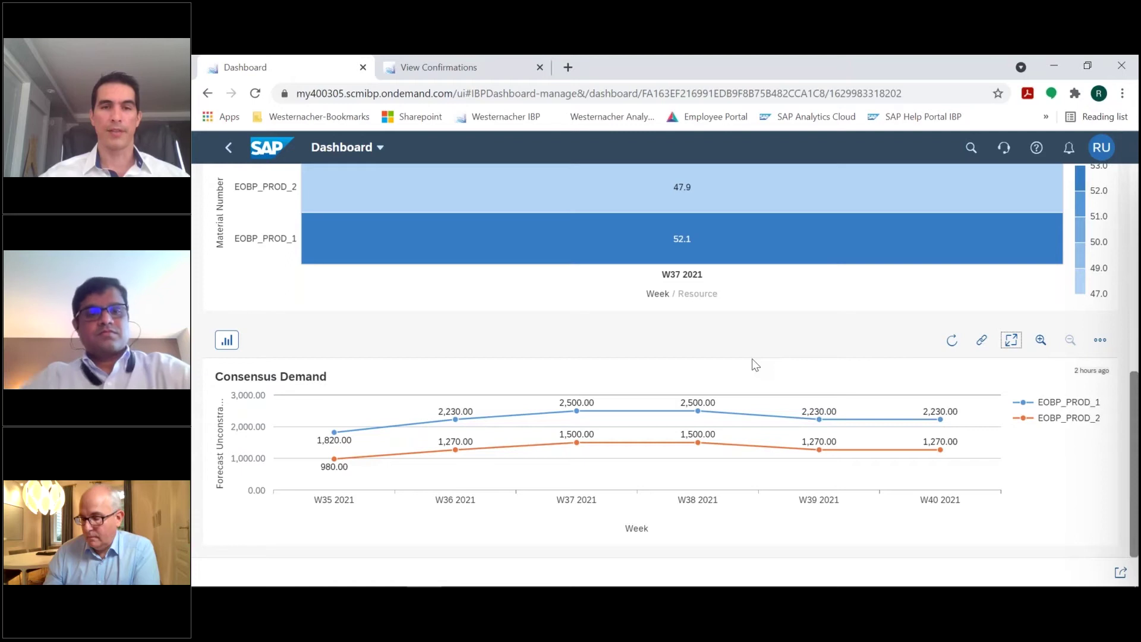
{"action": "mouse_move", "coordinate": [601, 573]}
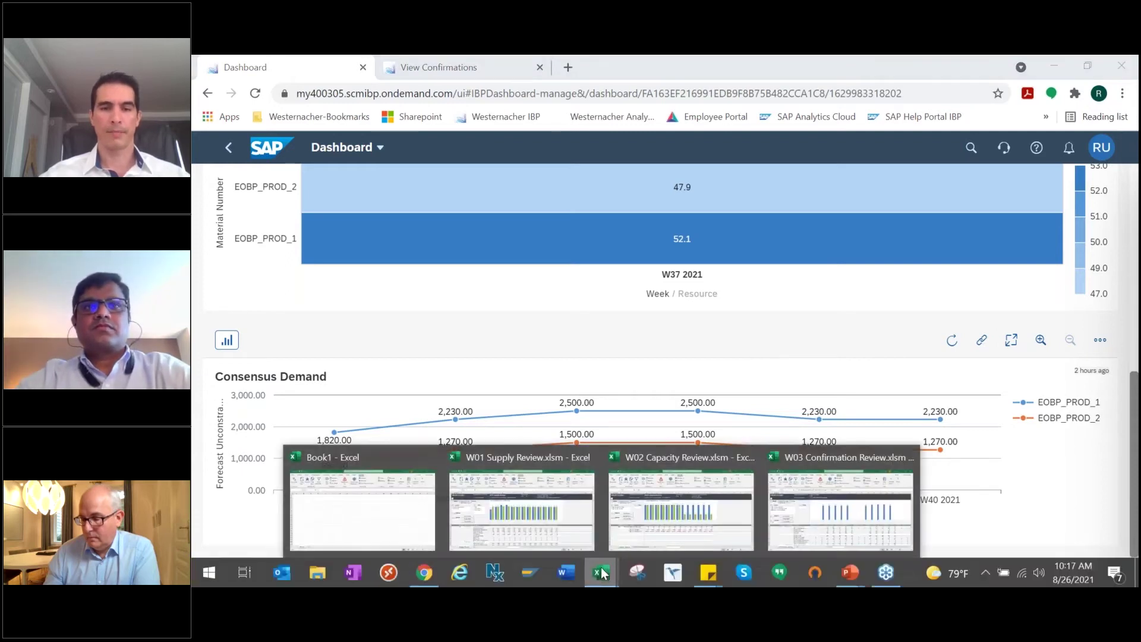
Bring up the W01 Supply Review workbook and total the W37–W38 unconstrained forecast
{"action": "left_click", "coordinate": [556, 522]}
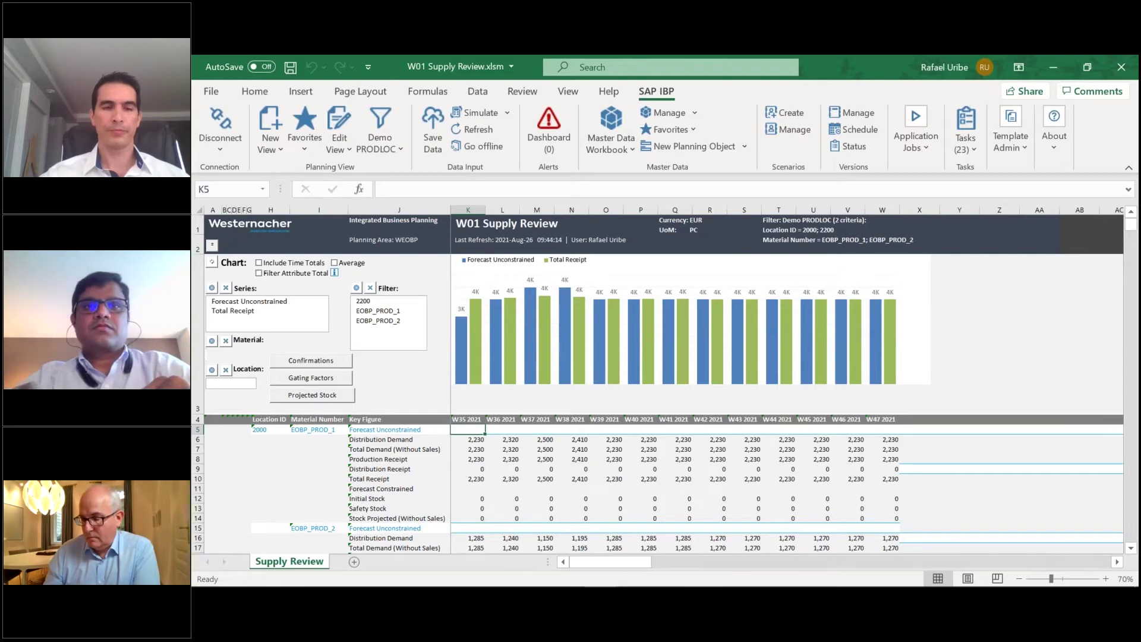
{"action": "scroll", "coordinate": [659, 490], "scroll_direction": "down", "scroll_amount": 6}
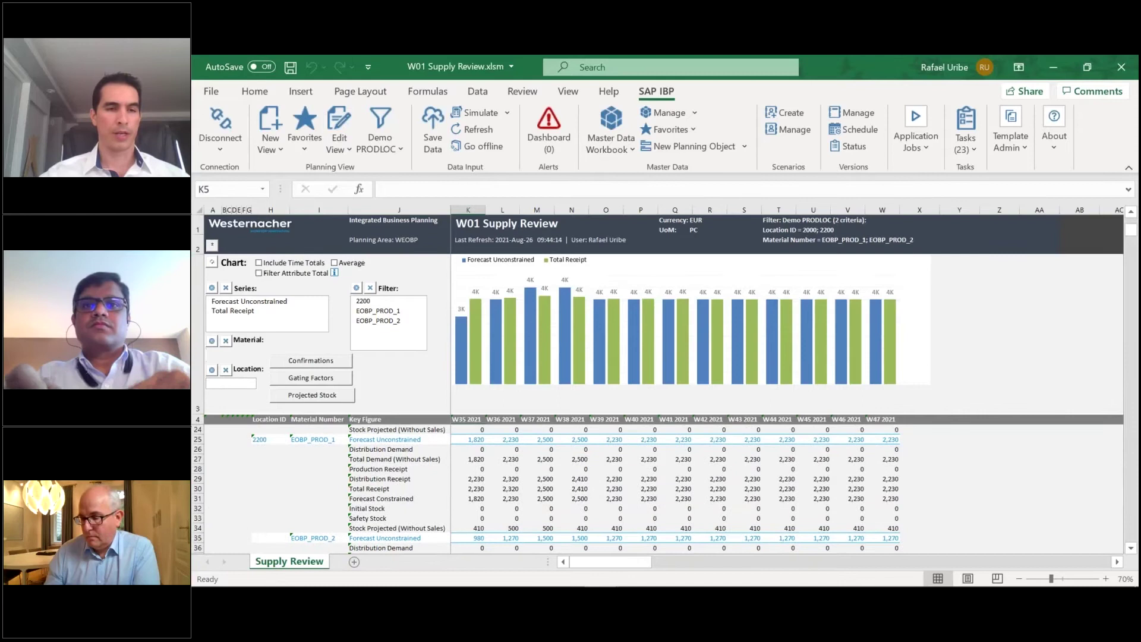
{"action": "scroll", "coordinate": [280, 454], "scroll_direction": "down", "scroll_amount": 1}
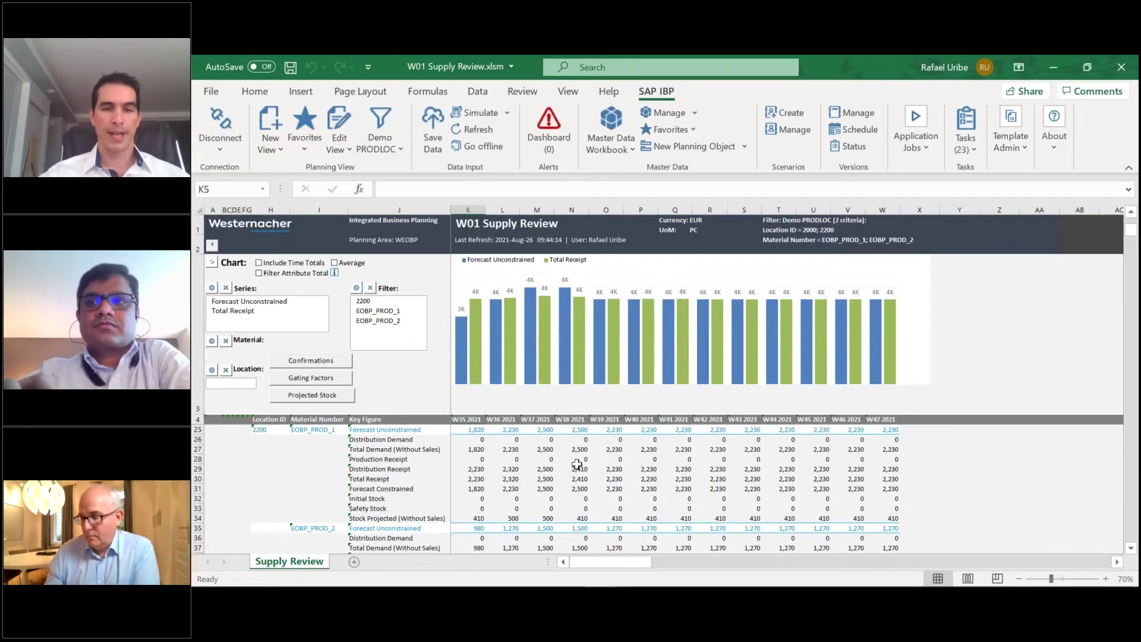
{"action": "left_click_drag", "start_coordinate": [544, 430], "coordinate": [568, 431]}
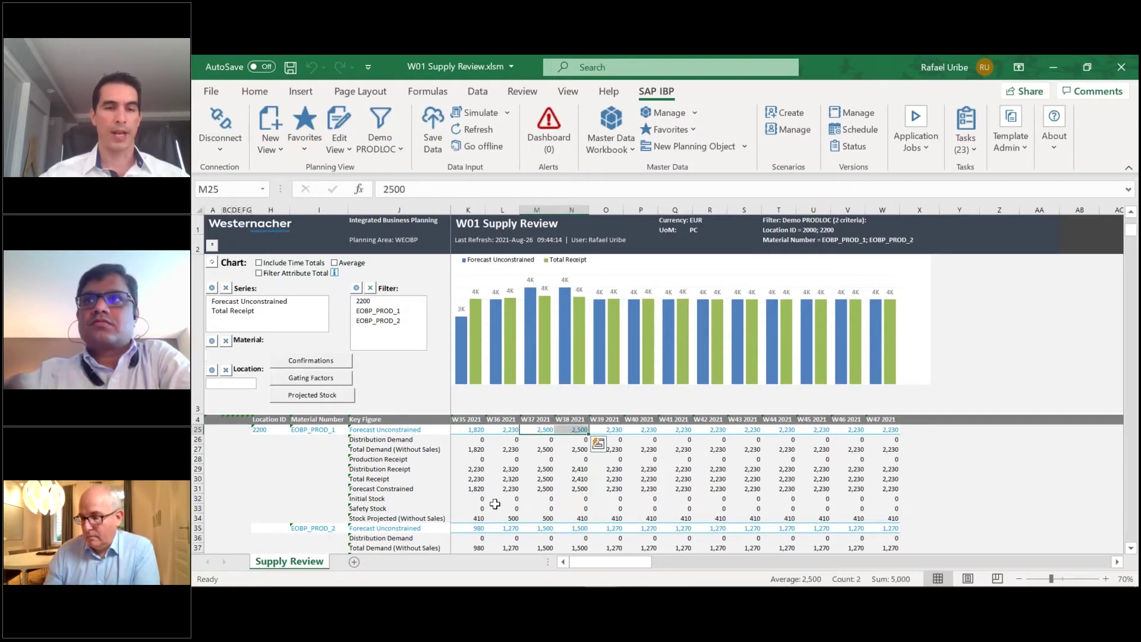
Inspect the Distribution Demand, Total Demand, Receipt, Forecast Constrained and Stock Projected key figures
{"action": "left_click", "coordinate": [397, 440]}
{"action": "left_click", "coordinate": [398, 450]}
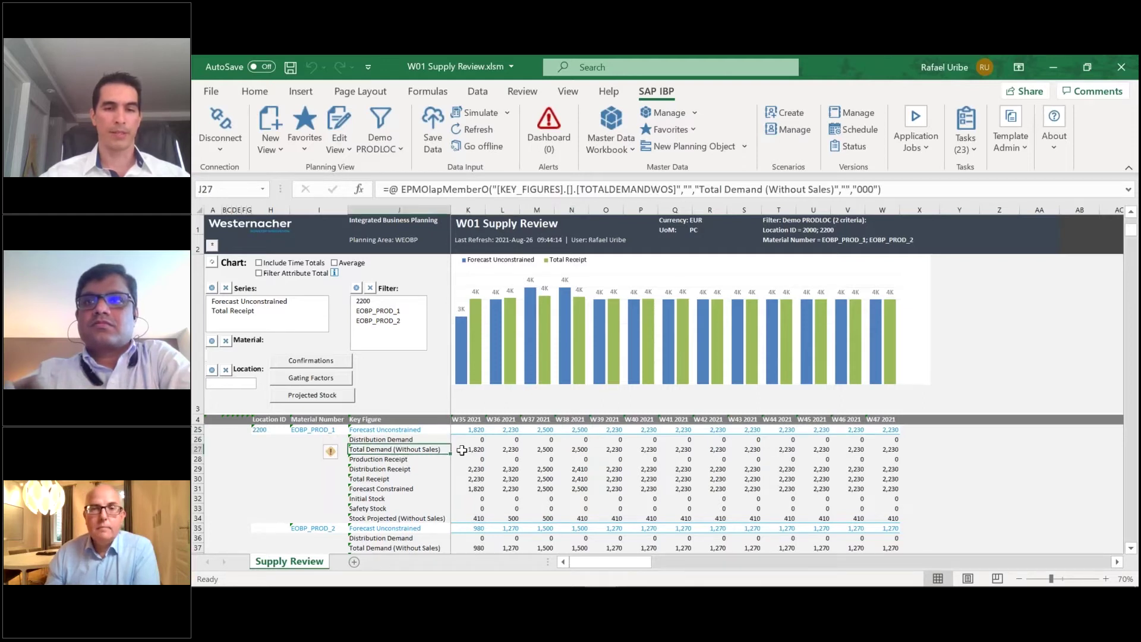
{"action": "left_click", "coordinate": [404, 469]}
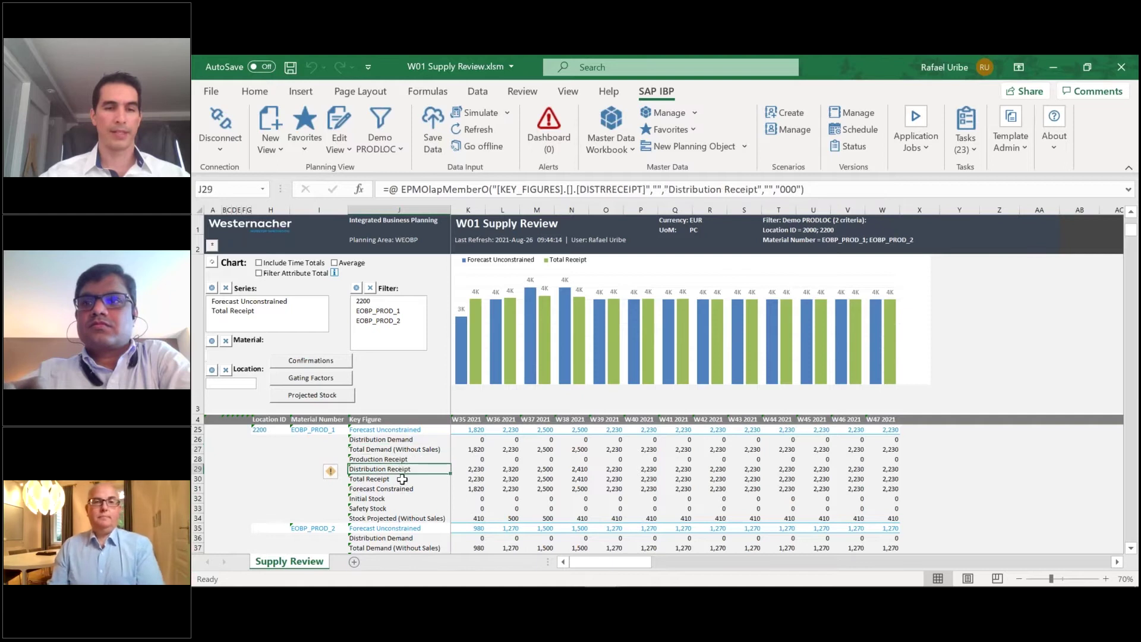
{"action": "left_click", "coordinate": [403, 479]}
{"action": "left_click", "coordinate": [405, 489]}
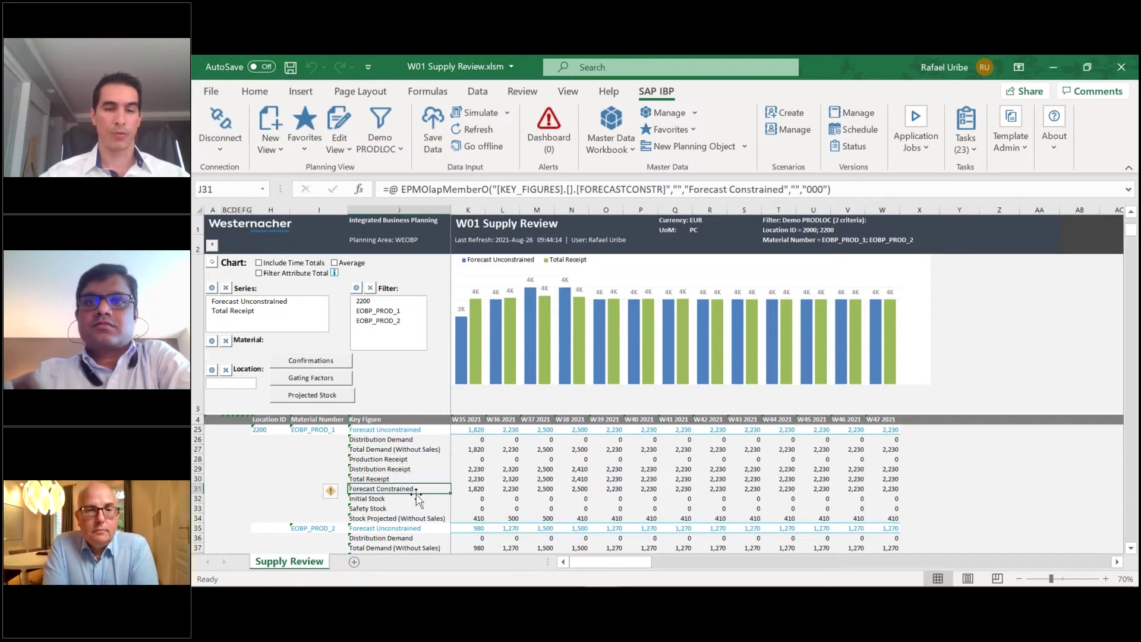
{"action": "left_click", "coordinate": [414, 519]}
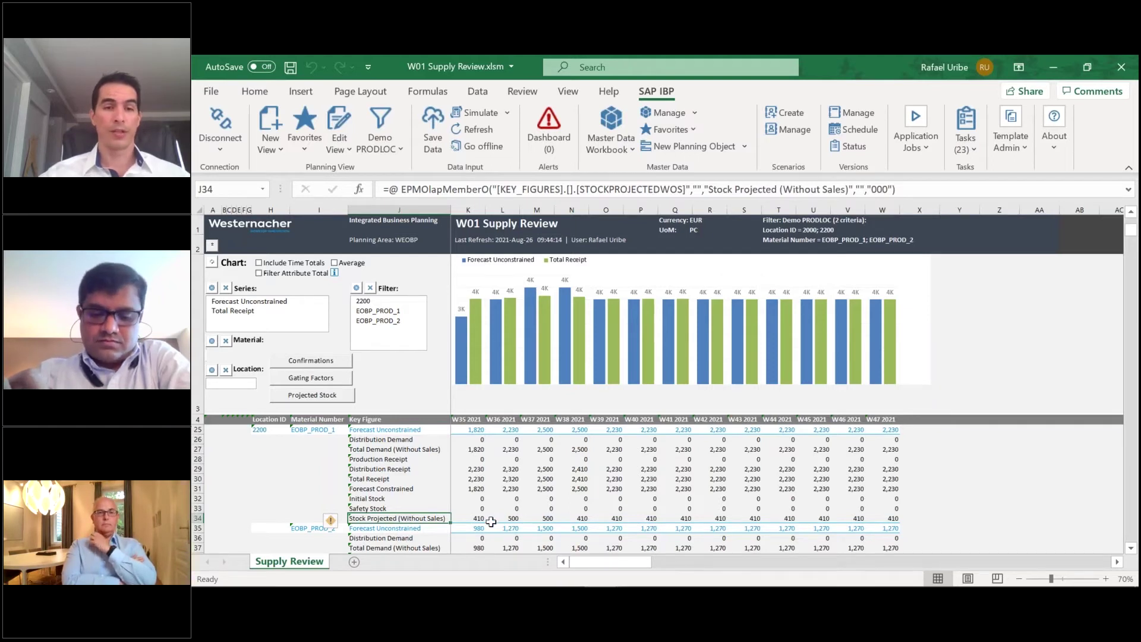
Select EOBP_PROD_2's negative projected stock from W37 onward (-75 in W37, -380 in W38)
{"action": "left_click_drag", "start_coordinate": [477, 518], "coordinate": [892, 518]}
{"action": "scroll", "coordinate": [876, 516], "scroll_direction": "down", "scroll_amount": 3}
{"action": "scroll", "coordinate": [876, 516], "scroll_direction": "down", "scroll_amount": 2}
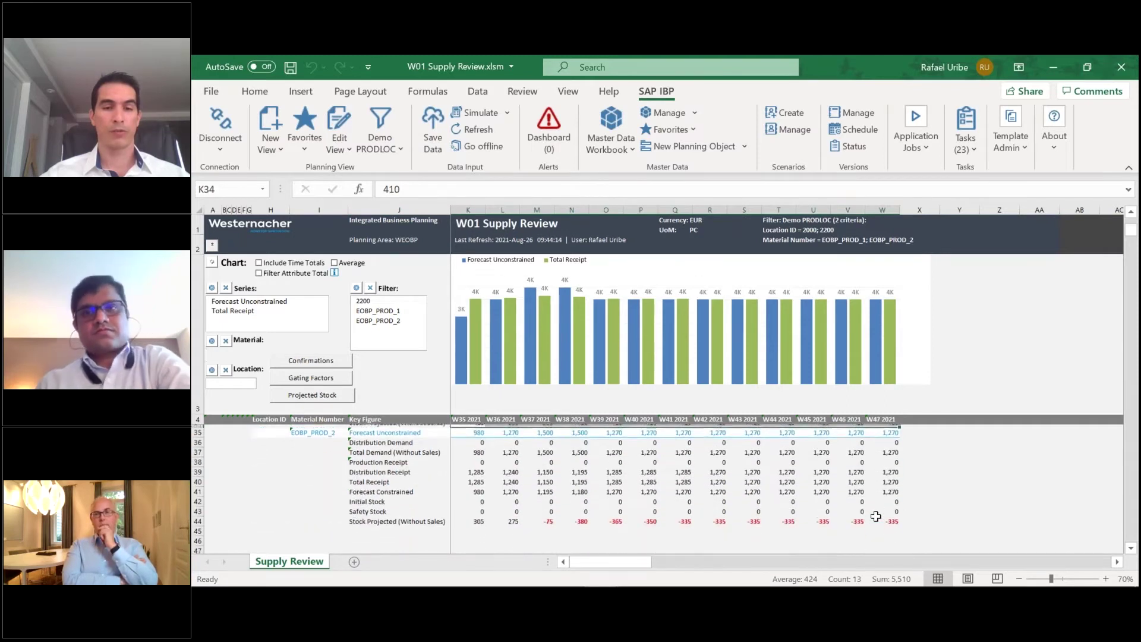
{"action": "scroll", "coordinate": [821, 532], "scroll_direction": "up", "scroll_amount": 2}
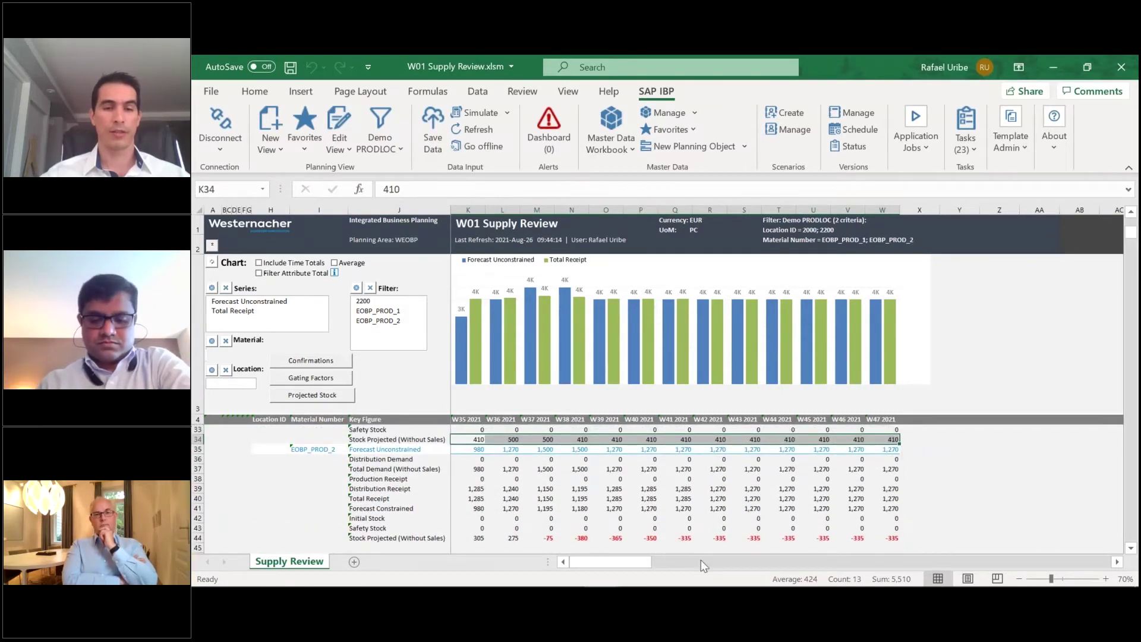
{"action": "left_click", "coordinate": [547, 539]}
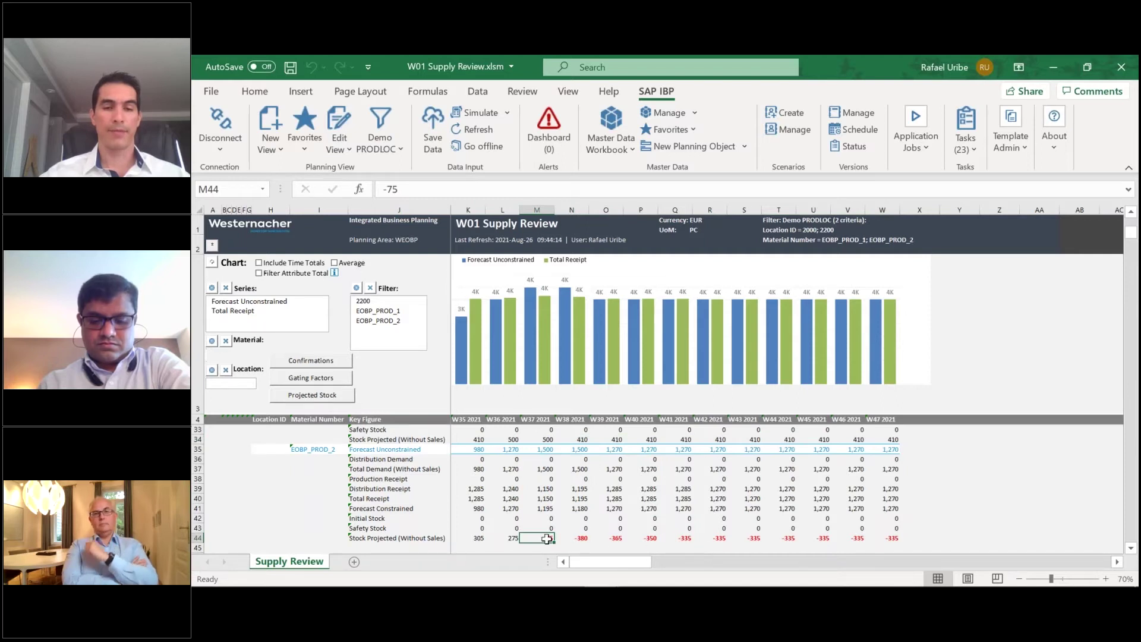
{"action": "left_click_drag", "start_coordinate": [547, 539], "coordinate": [889, 538]}
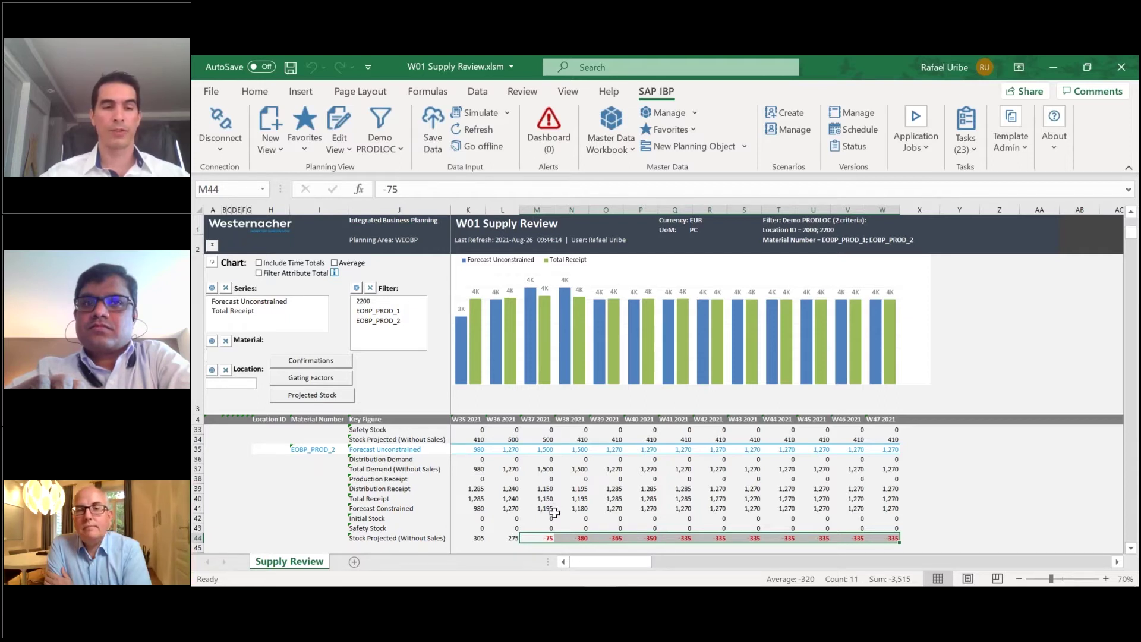
Switch to the W02 Capacity Review workbook and select OBP_RES1's weekly Capacity Consumption (%) values
{"action": "mouse_move", "coordinate": [553, 583]}
{"action": "mouse_move", "coordinate": [602, 580]}
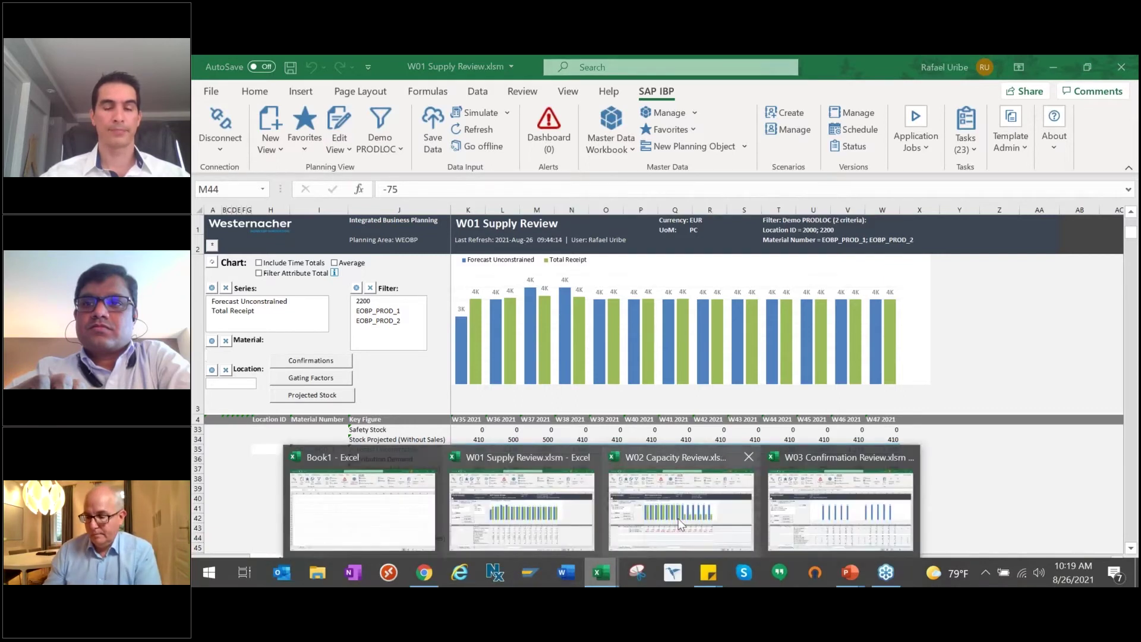
{"action": "left_click", "coordinate": [681, 524]}
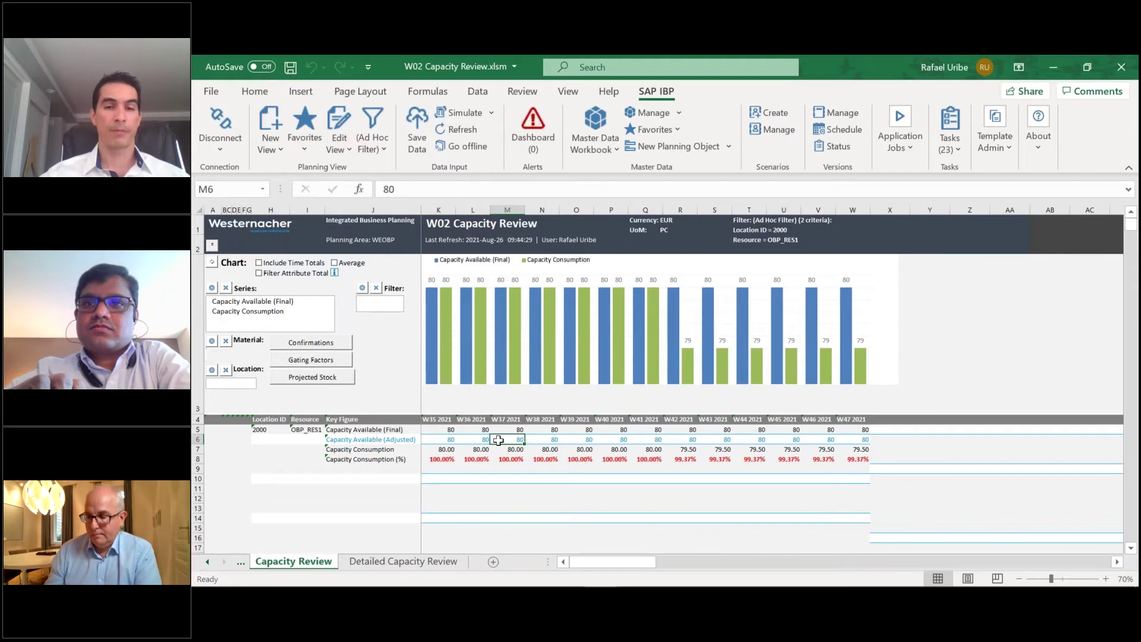
{"action": "left_click_drag", "start_coordinate": [446, 459], "coordinate": [847, 457]}
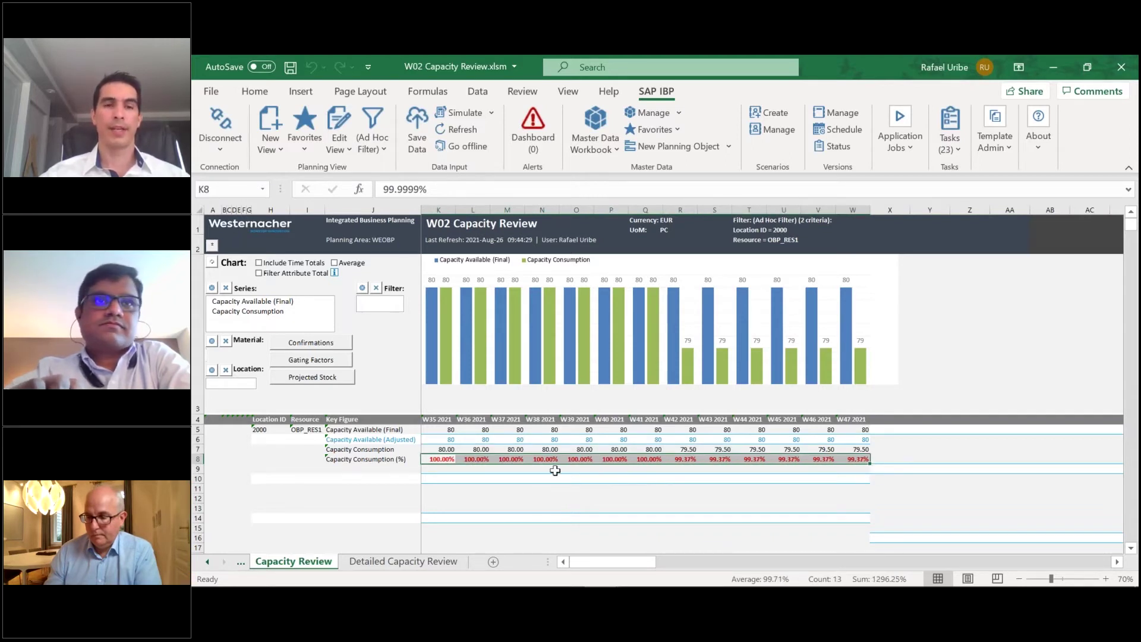
Inspect the adjusted capacity values for weeks W36, W37 and W38
{"action": "left_click", "coordinate": [521, 440]}
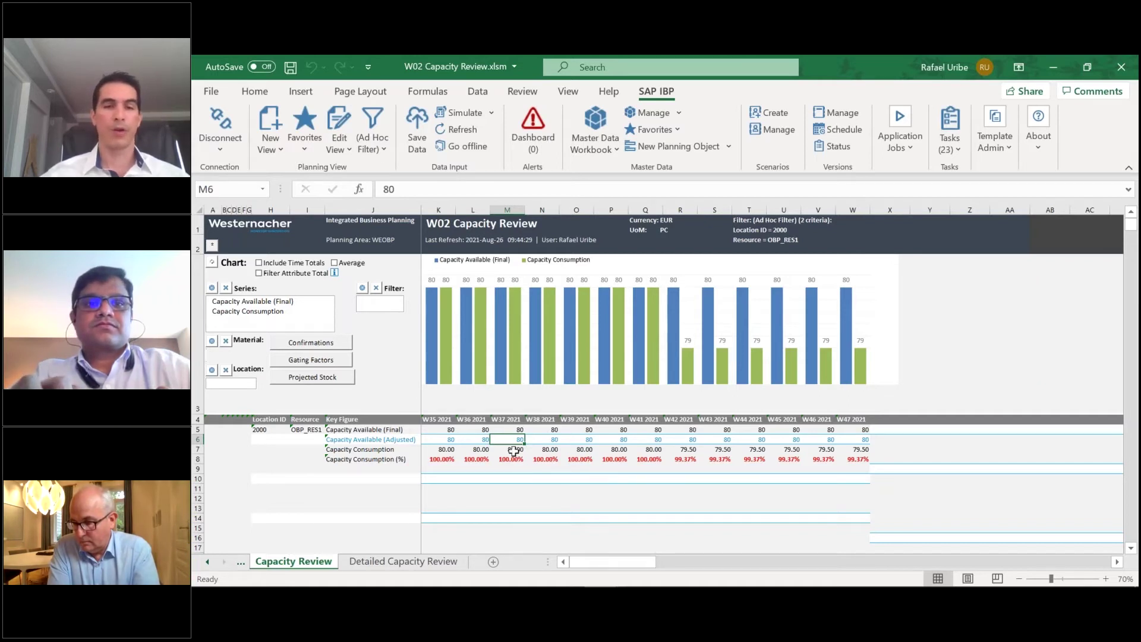
{"action": "left_click_drag", "start_coordinate": [515, 441], "coordinate": [553, 441]}
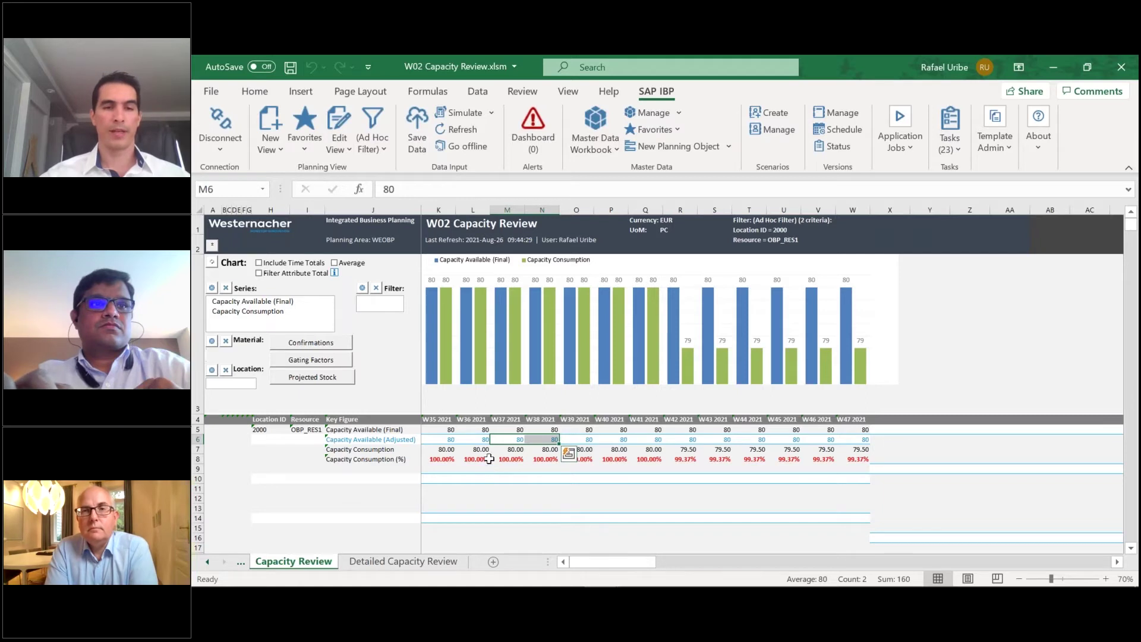
{"action": "left_click", "coordinate": [504, 439]}
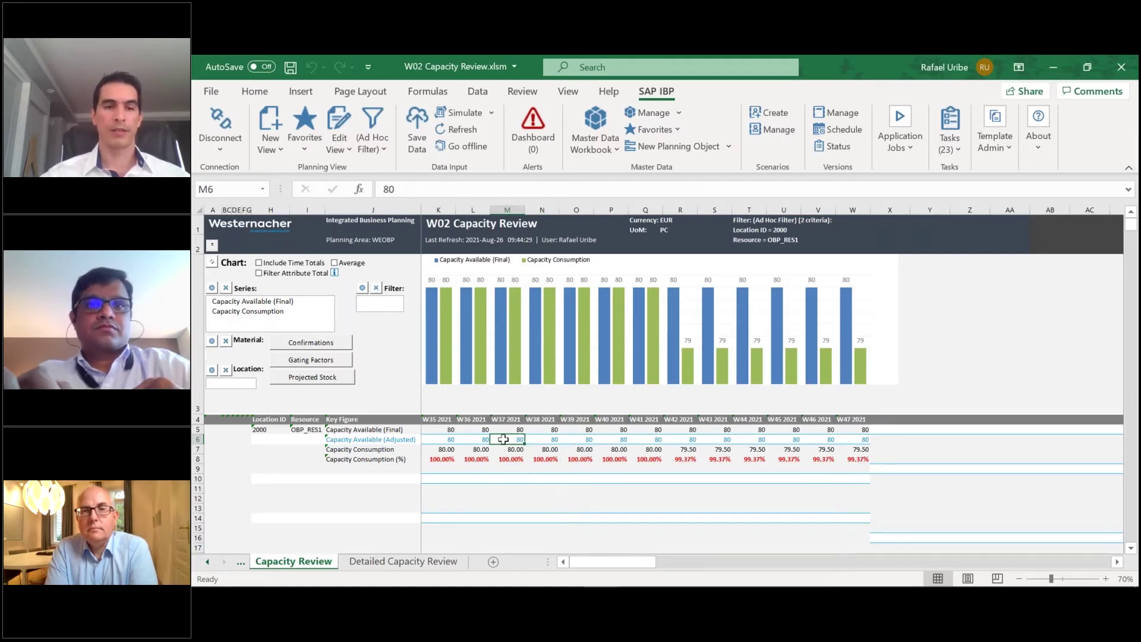
{"action": "left_click", "coordinate": [485, 440]}
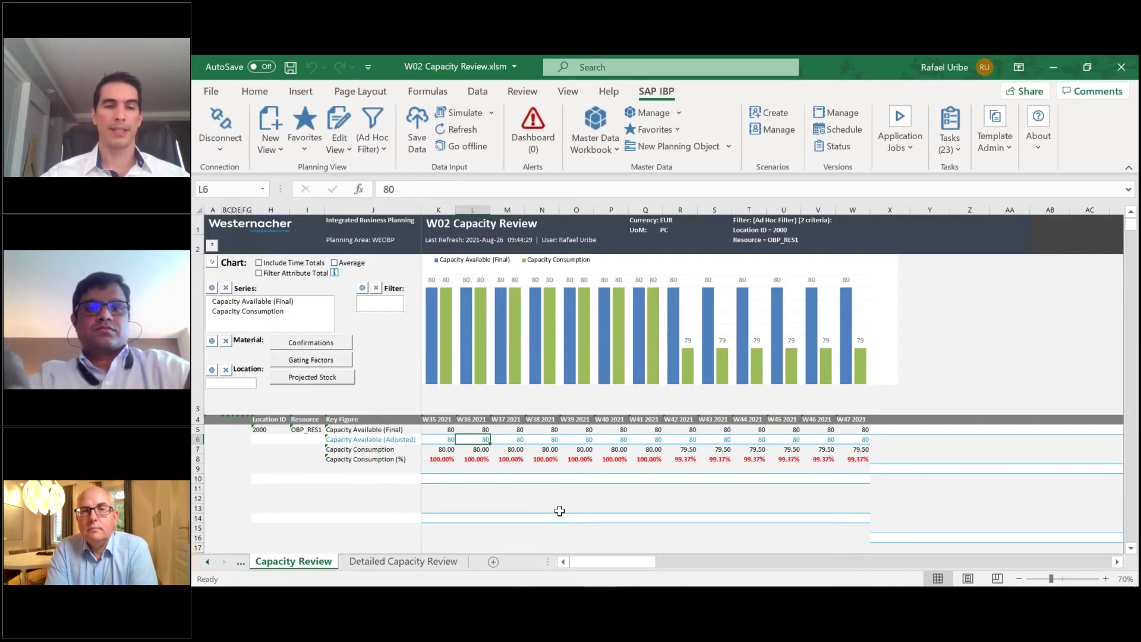
Change OBP_RES1's Capacity Available (Adjusted) for W36 and W37 2021 from 80 to 88
{"action": "left_click", "coordinate": [508, 440]}
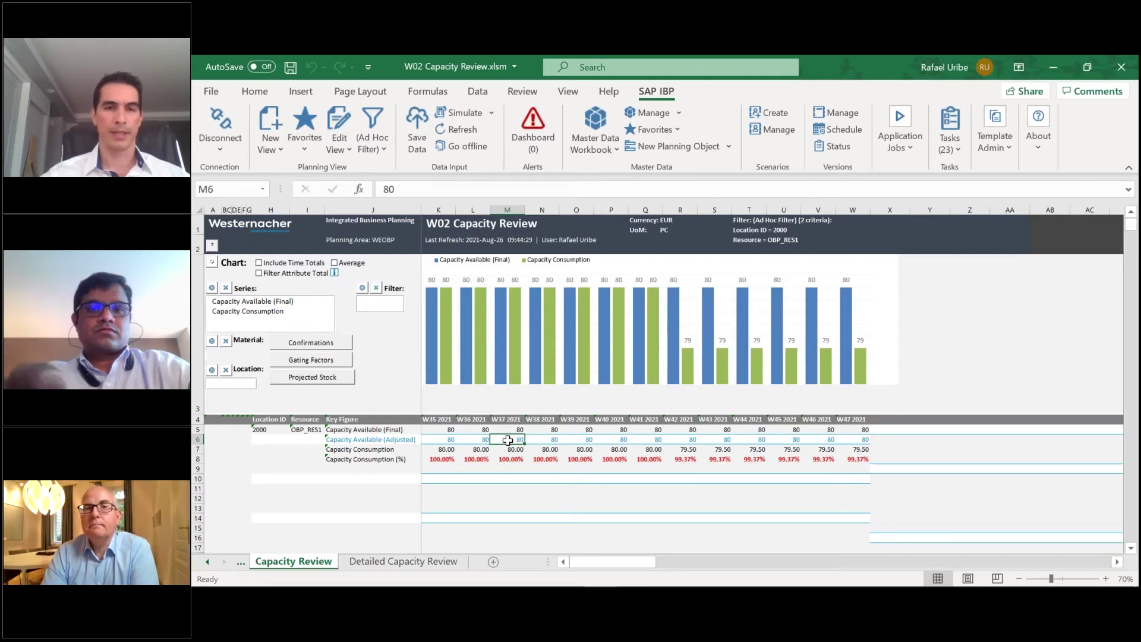
{"action": "left_click", "coordinate": [482, 440]}
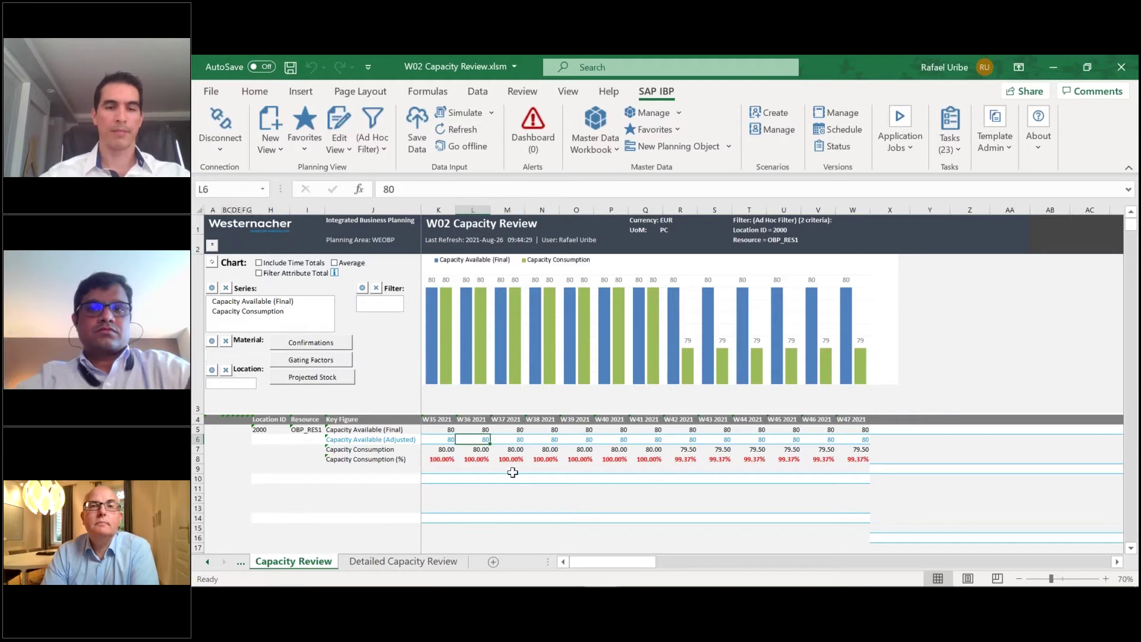
{"action": "type", "text": "88"}
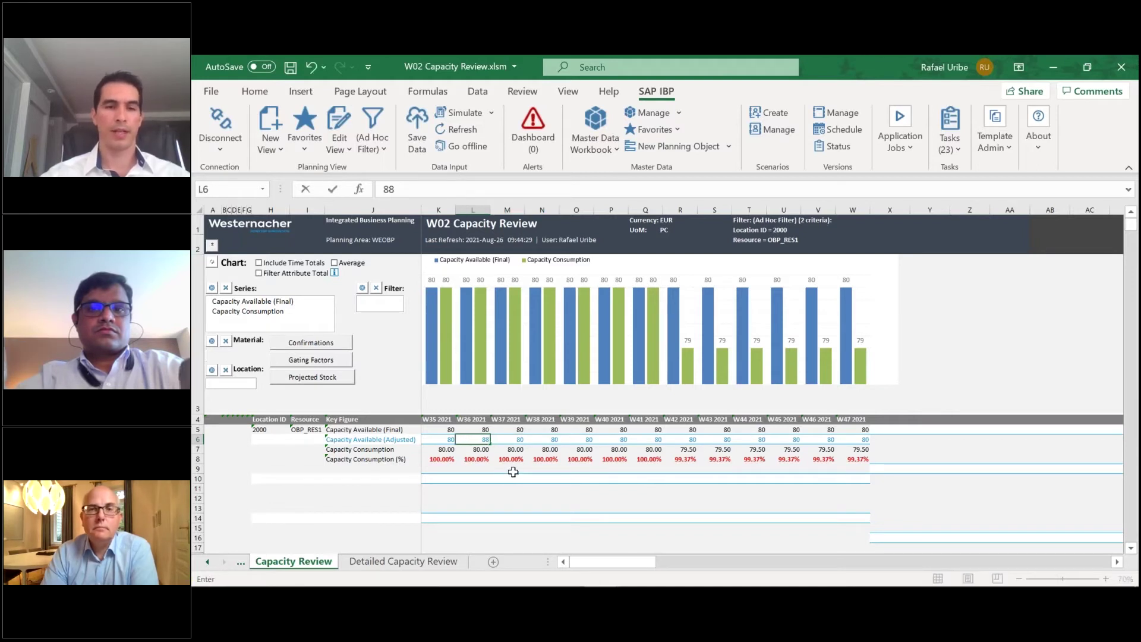
{"action": "left_click", "coordinate": [510, 439]}
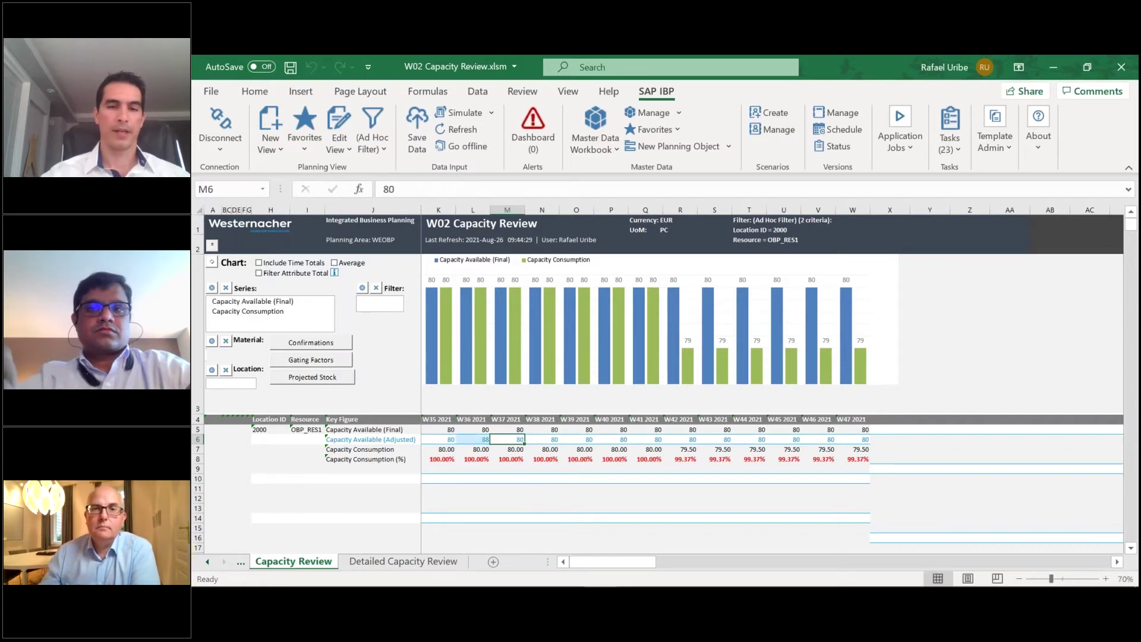
{"action": "type", "text": "88"}
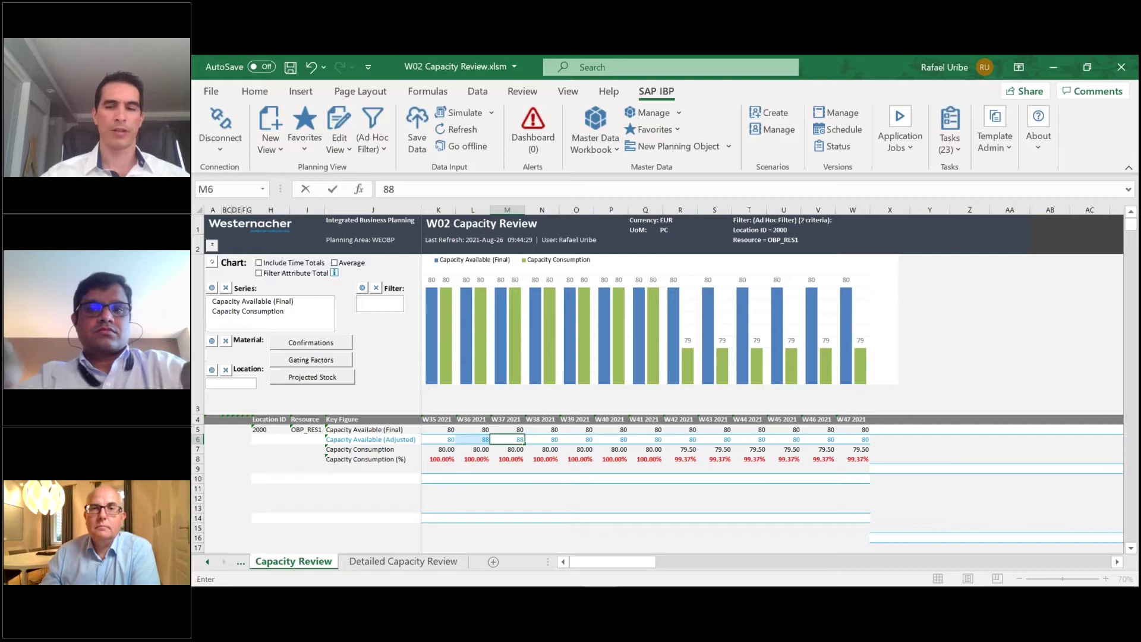
{"action": "key", "text": "ctrl+Return"}
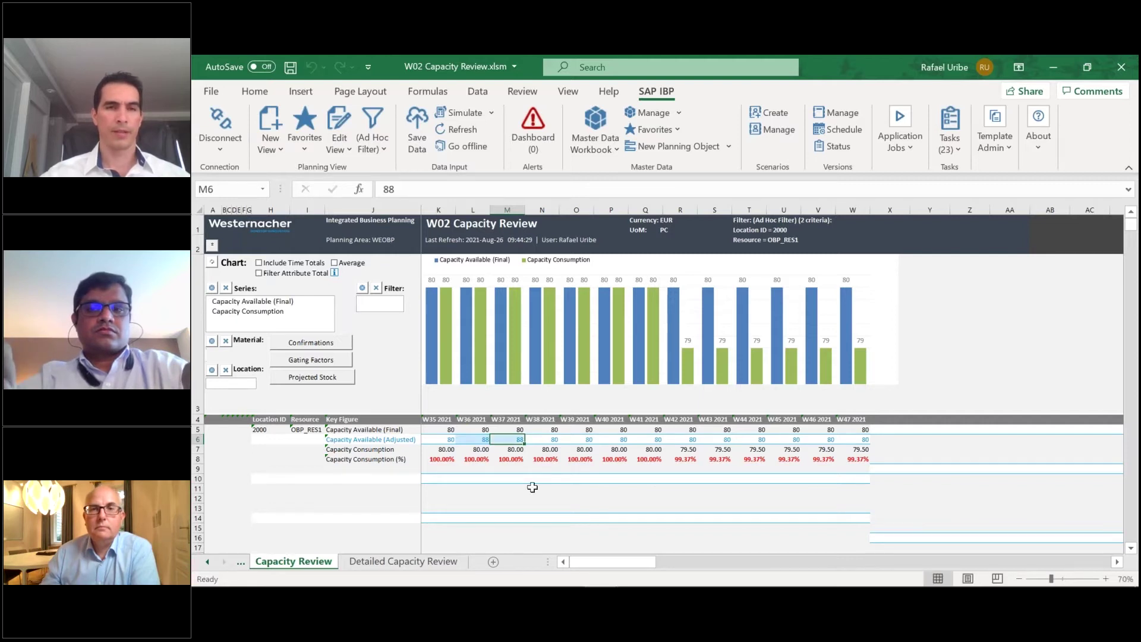
Save the two changed capacity cells to SAP IBP with Save Data
{"action": "left_click", "coordinate": [417, 132]}
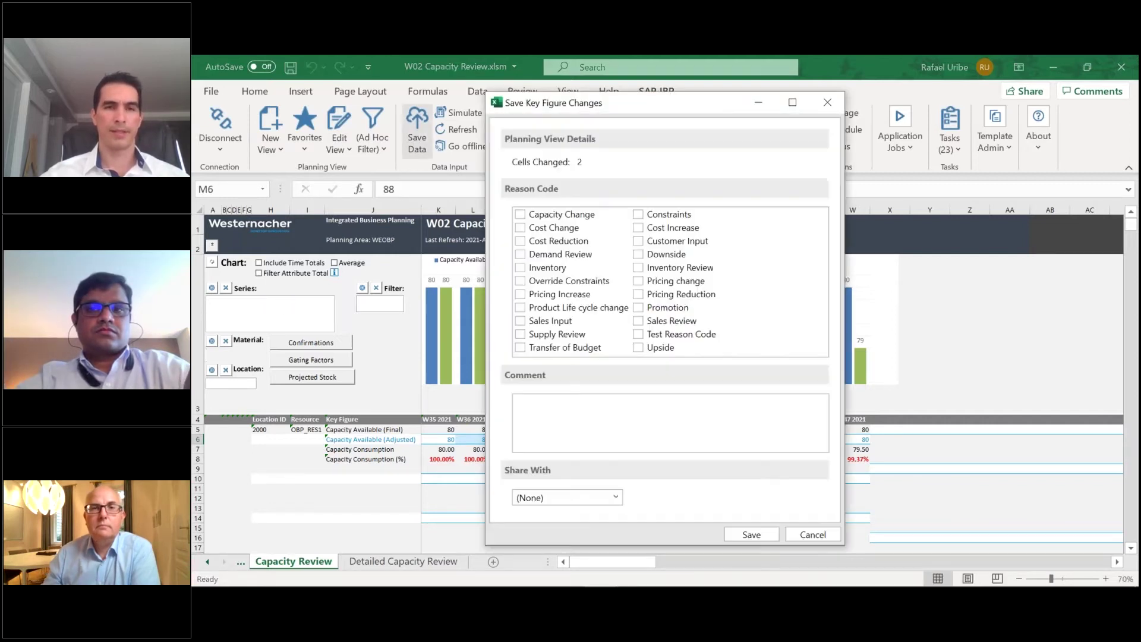
{"action": "left_click", "coordinate": [750, 535]}
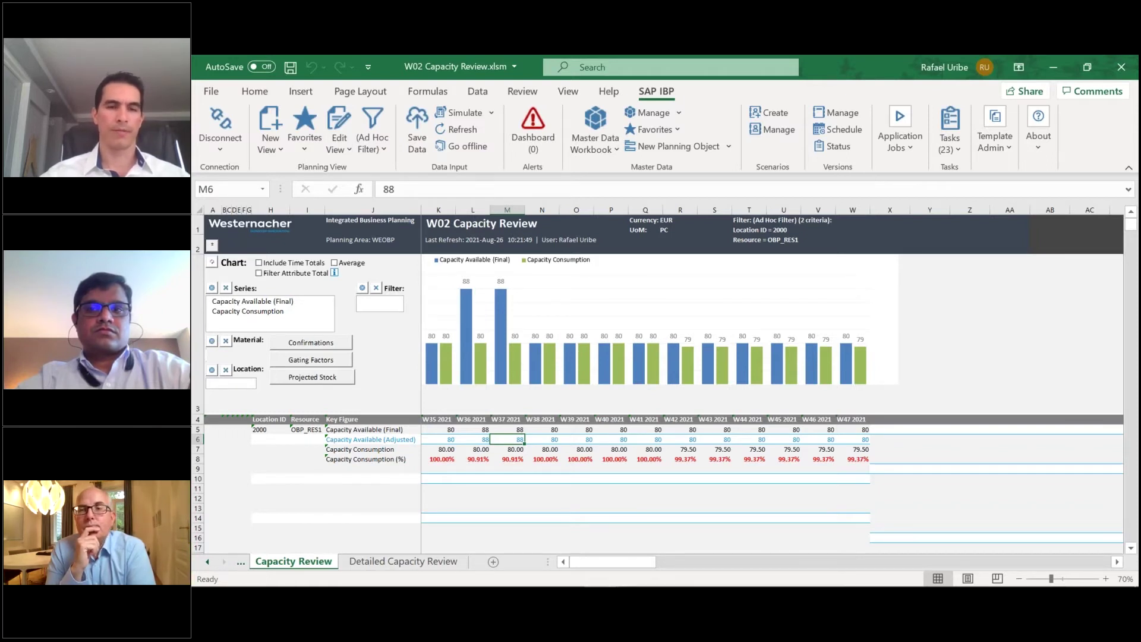
Run the WEOBP Constrained Forecast Run job template for Base Version, filtered to Demo PRODLOC
{"action": "left_click", "coordinate": [901, 156]}
{"action": "left_click", "coordinate": [915, 178]}
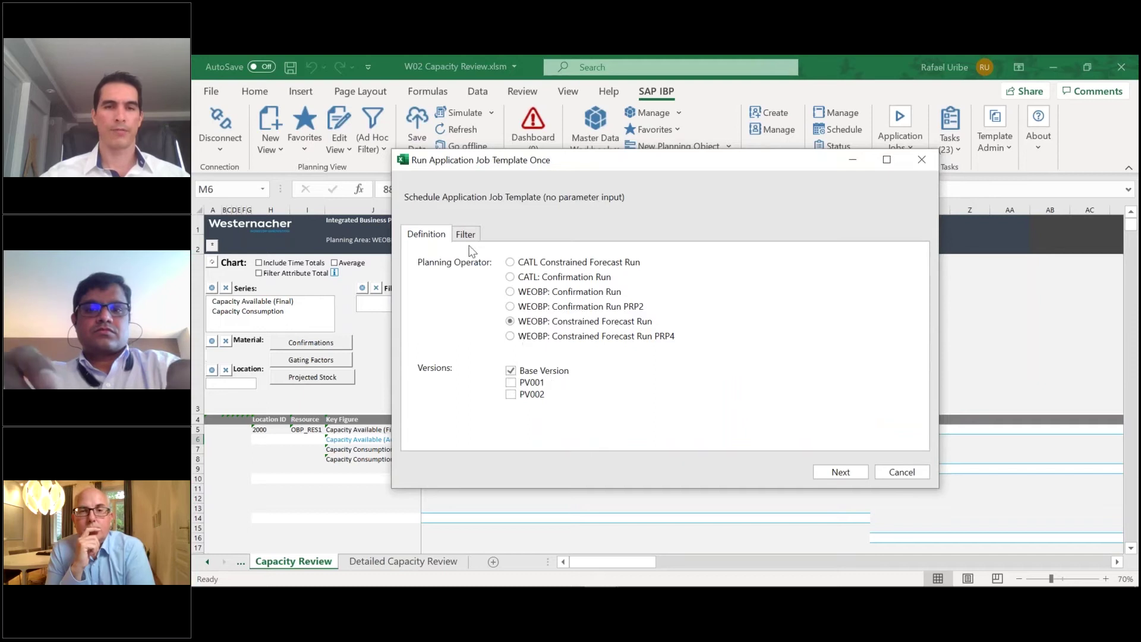
{"action": "left_click", "coordinate": [466, 235]}
{"action": "left_click", "coordinate": [492, 269]}
{"action": "left_click", "coordinate": [497, 331]}
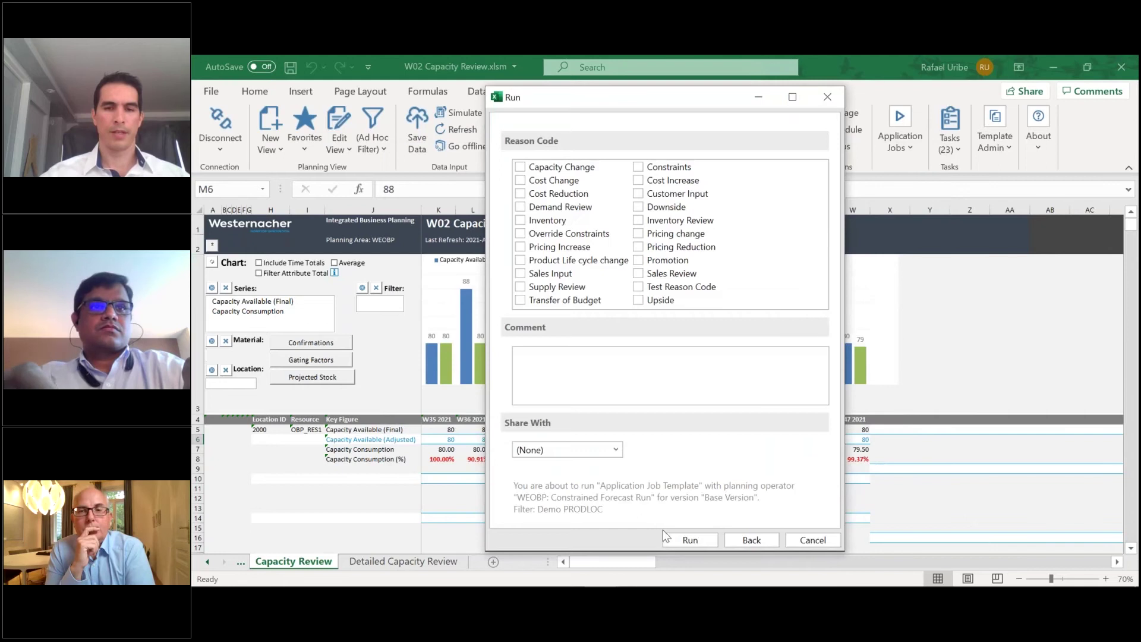
{"action": "left_click", "coordinate": [684, 541]}
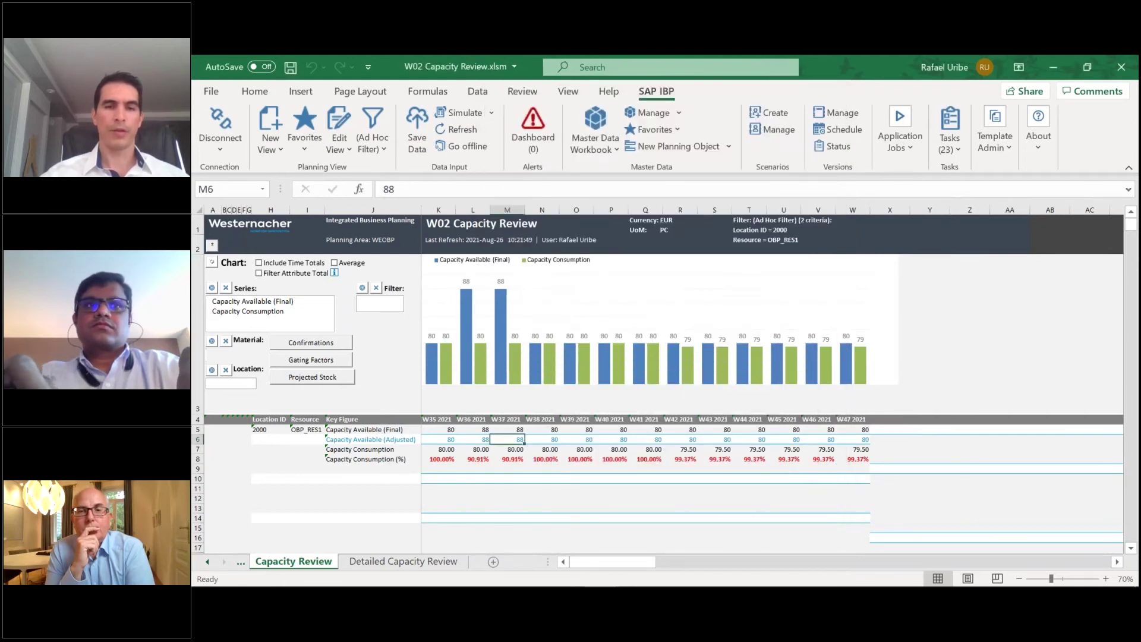
{"action": "left_click", "coordinate": [795, 358]}
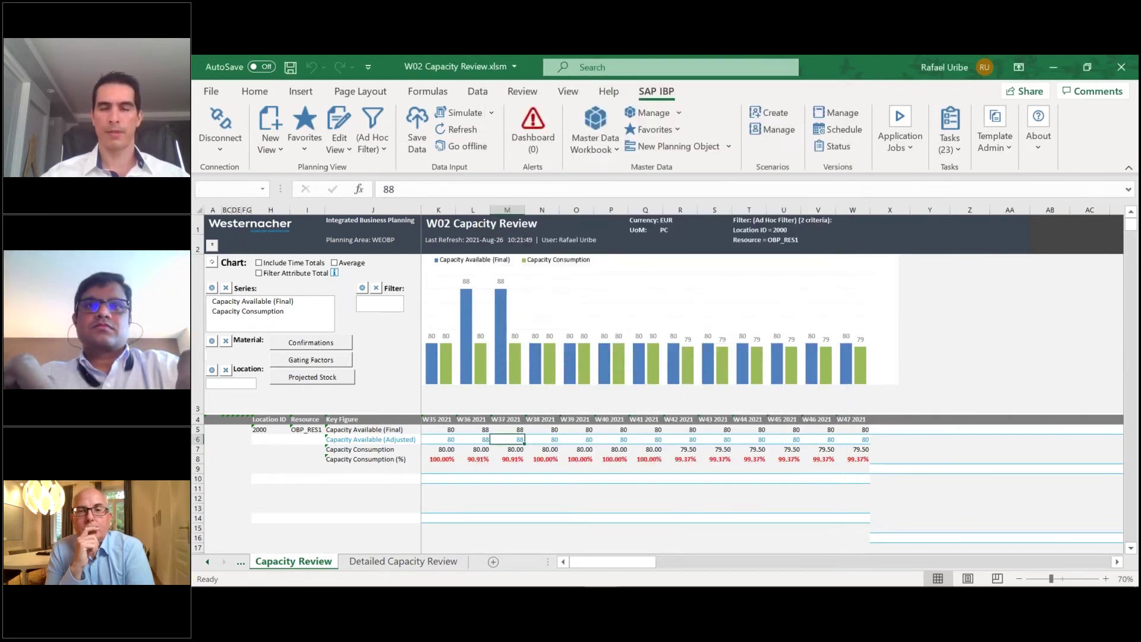
{"action": "left_click", "coordinate": [903, 159]}
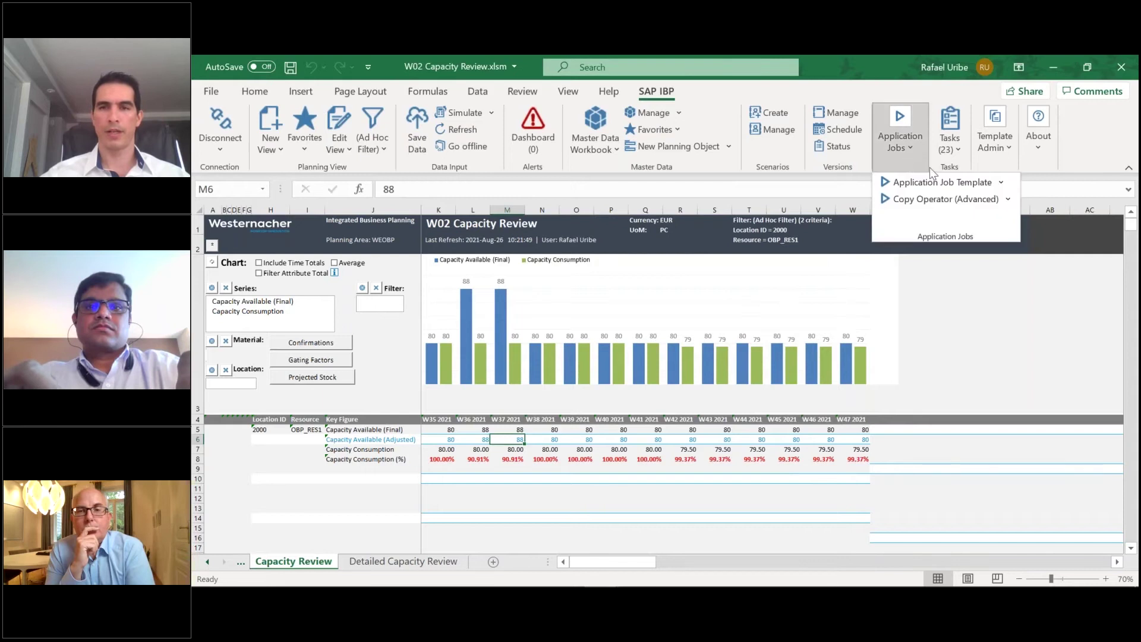
{"action": "left_click", "coordinate": [1004, 185]}
{"action": "left_click", "coordinate": [959, 245]}
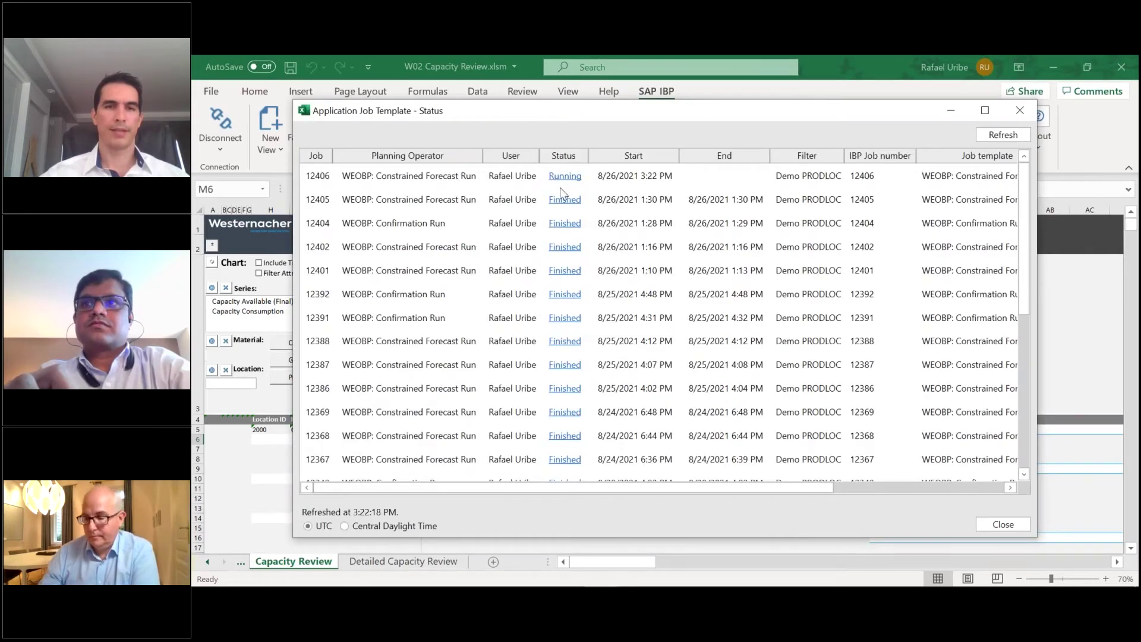
{"action": "left_click", "coordinate": [1000, 135]}
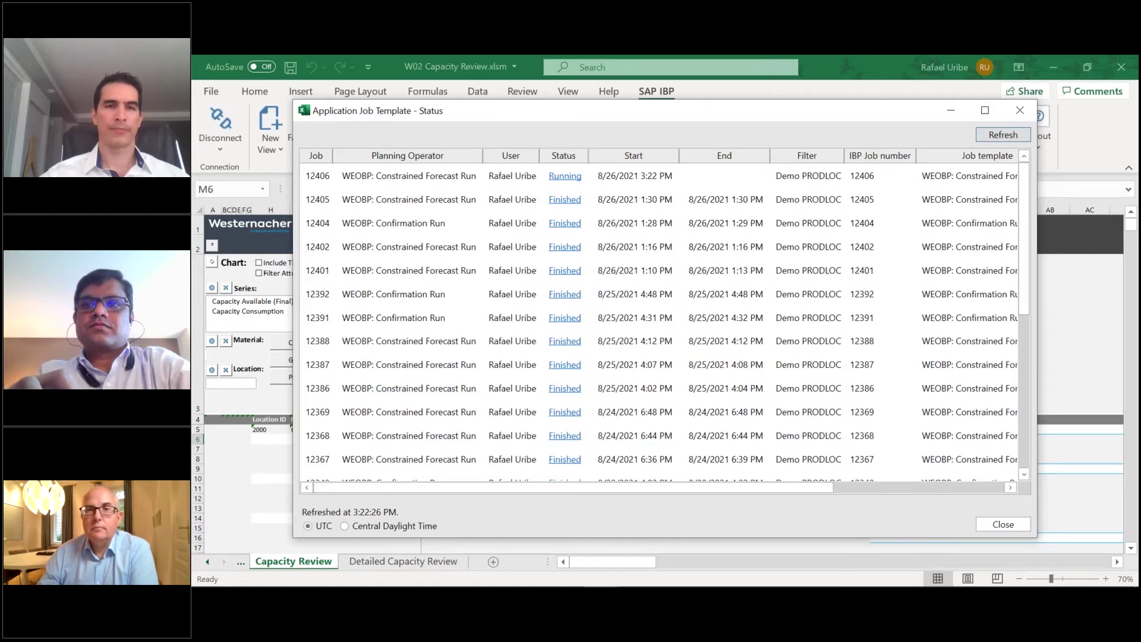
{"action": "left_click", "coordinate": [1000, 136]}
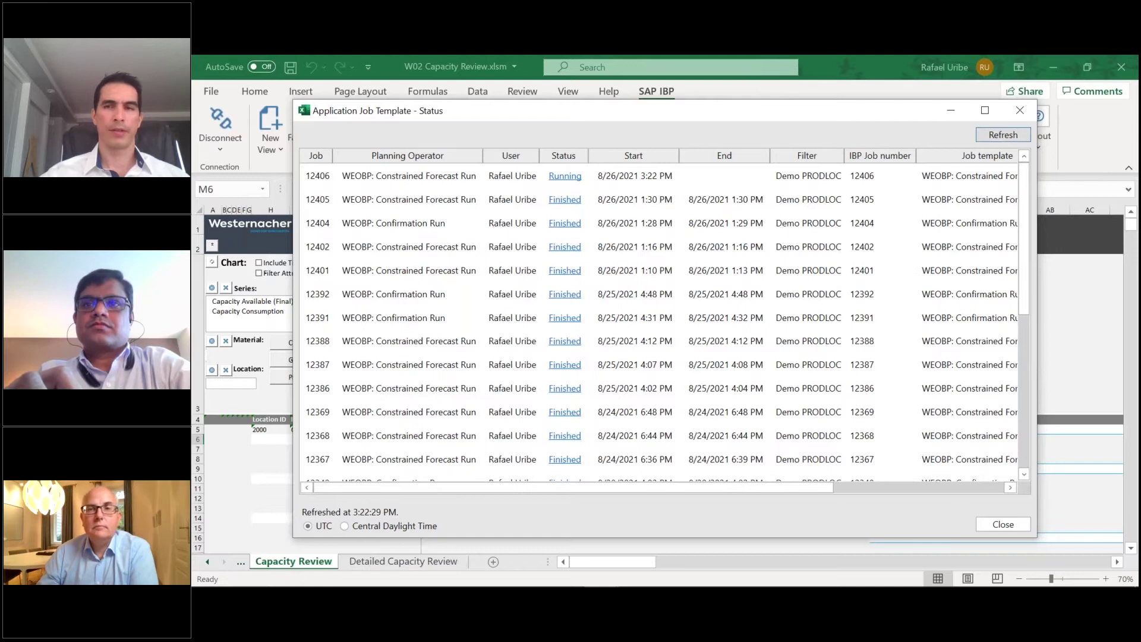
{"action": "left_click", "coordinate": [1000, 136]}
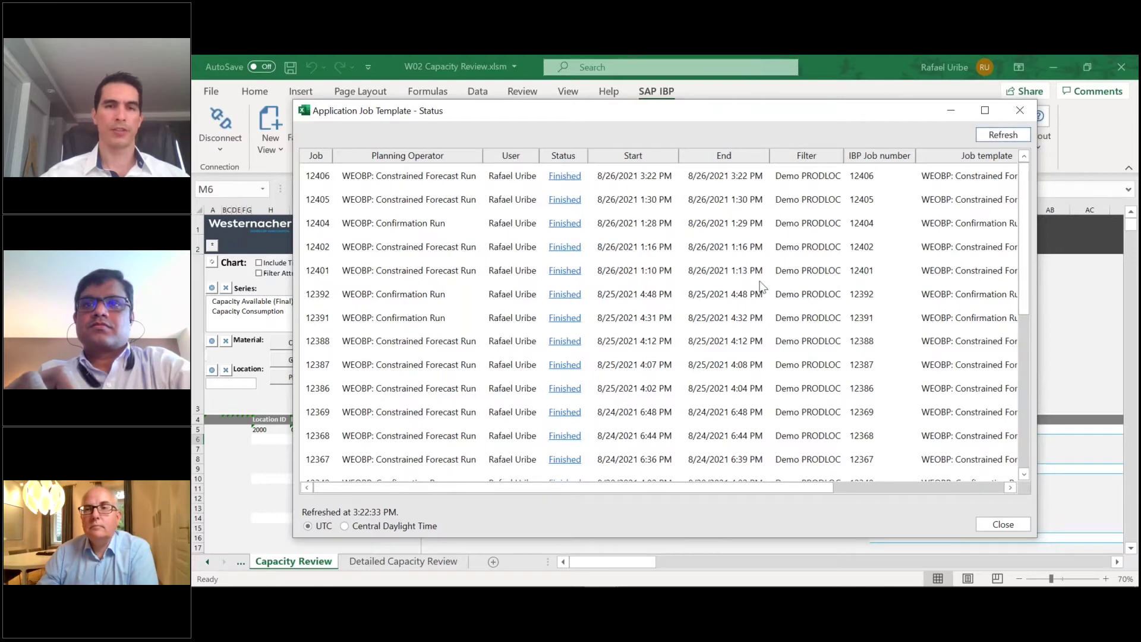
{"action": "left_click", "coordinate": [1003, 524]}
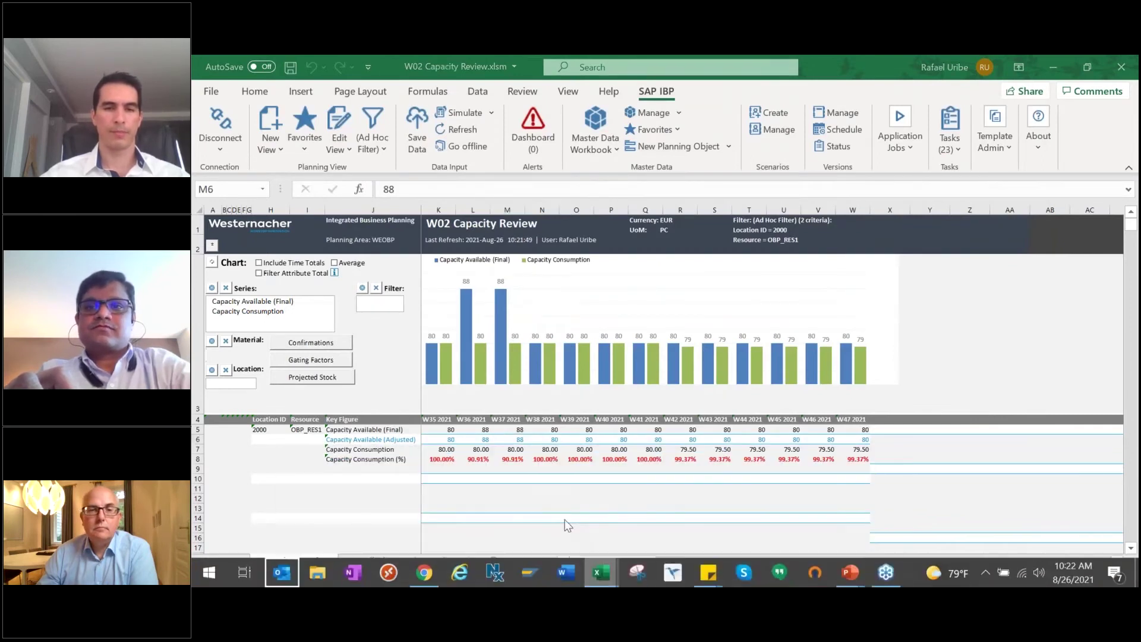
Bring the W01 Supply Review workbook forward and refresh it with the latest planning data
{"action": "mouse_move", "coordinate": [602, 583]}
{"action": "left_click", "coordinate": [526, 512]}
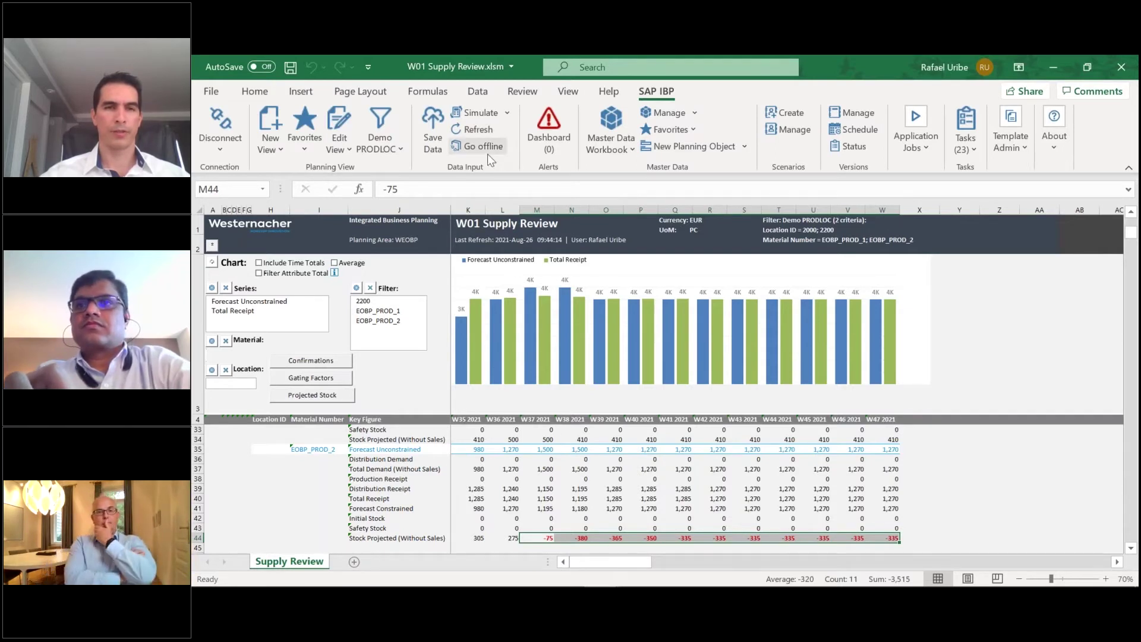
{"action": "left_click", "coordinate": [472, 130]}
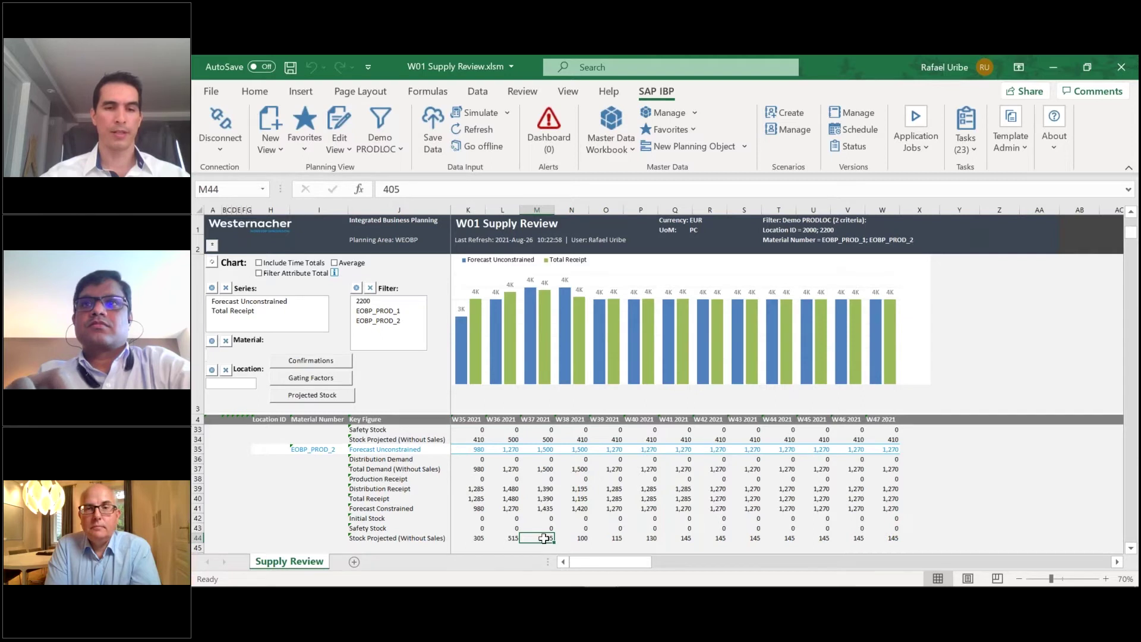
Verify EOBP_PROD_2's projected stock is now positive from W37 (405) and W38 (100) onward
{"action": "left_click_drag", "start_coordinate": [544, 538], "coordinate": [872, 537]}
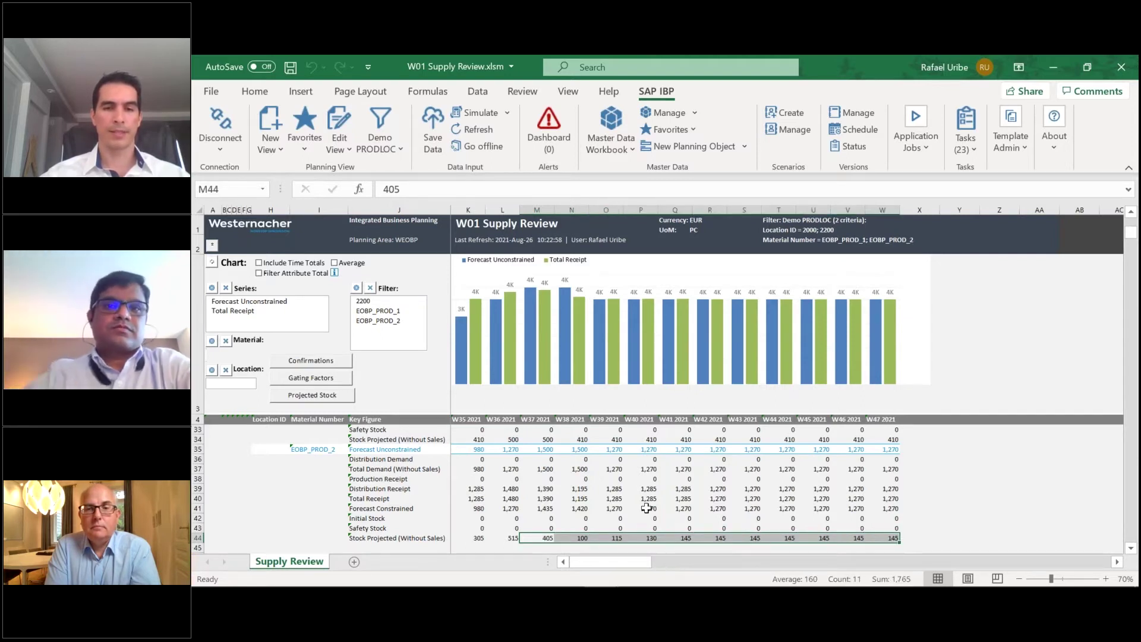
{"action": "scroll", "coordinate": [646, 508], "scroll_direction": "up", "scroll_amount": 2}
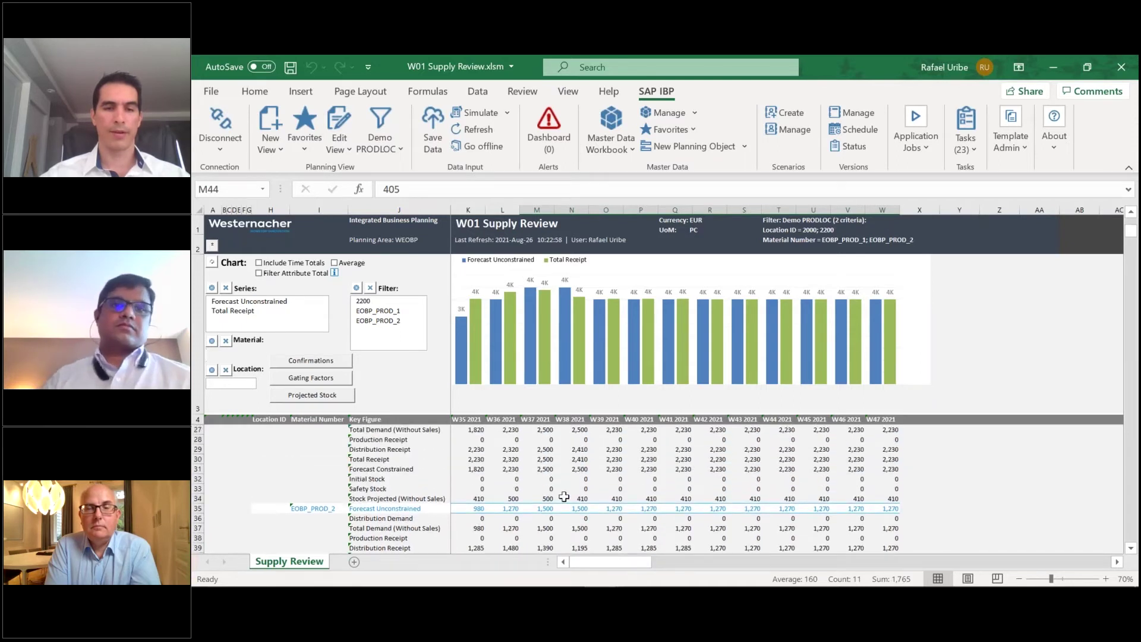
{"action": "left_click_drag", "start_coordinate": [564, 498], "coordinate": [892, 499]}
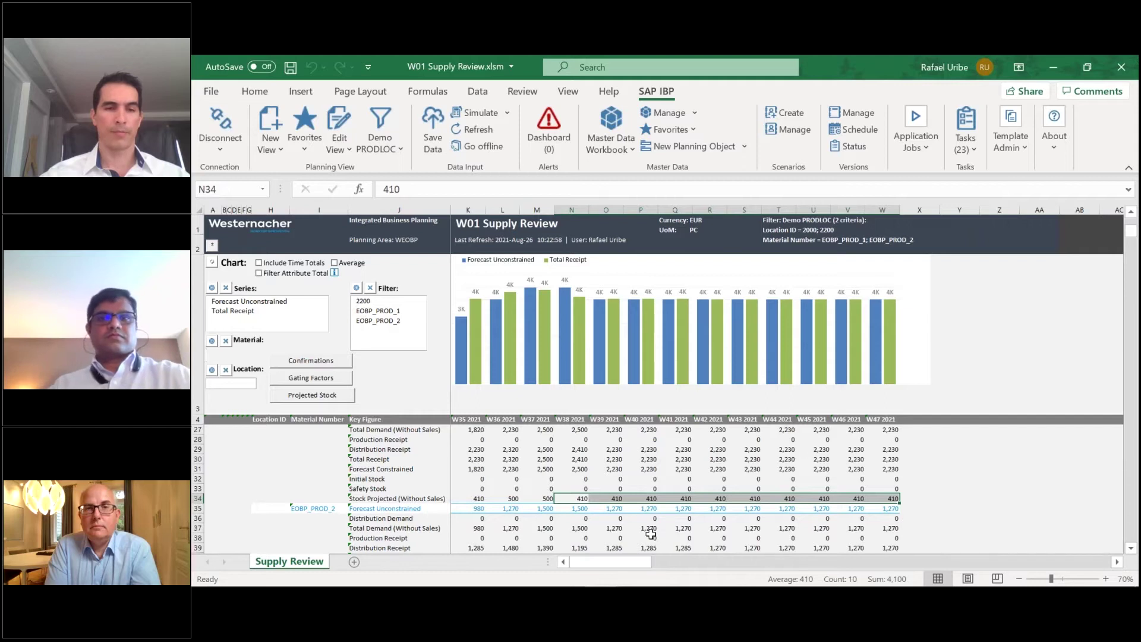
{"action": "scroll", "coordinate": [651, 534], "scroll_direction": "down", "scroll_amount": 2}
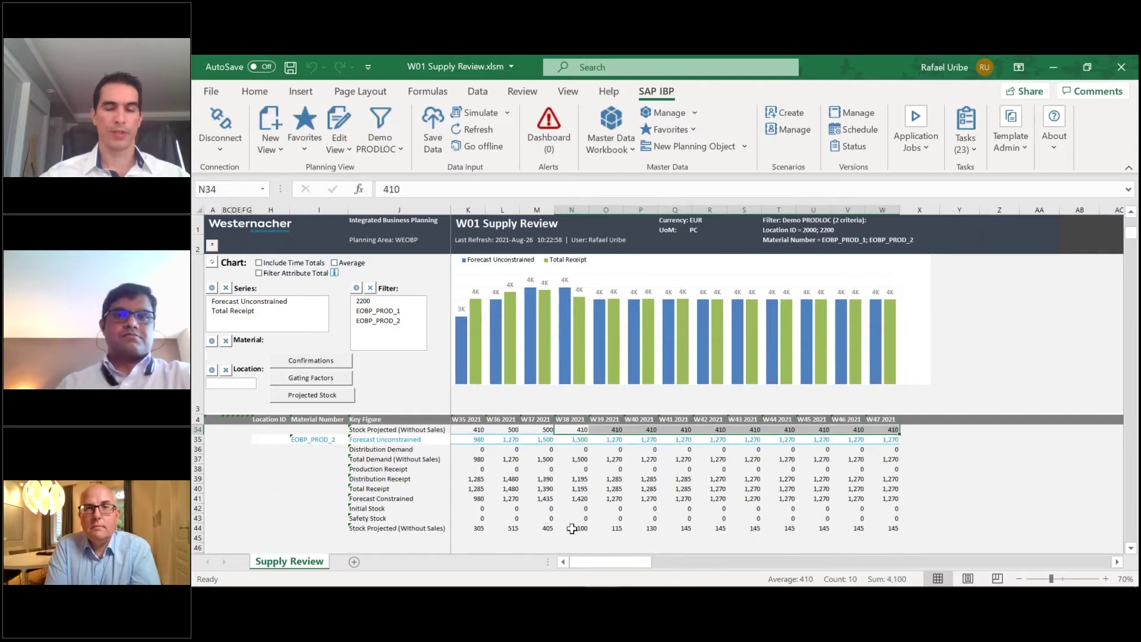
{"action": "left_click_drag", "start_coordinate": [575, 527], "coordinate": [894, 528]}
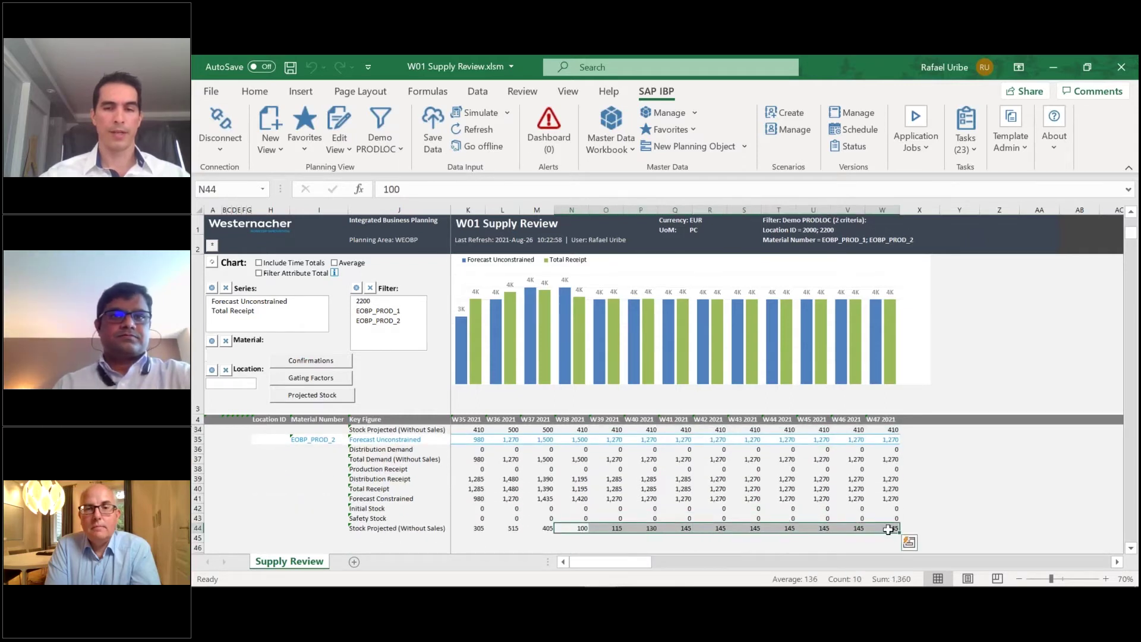
{"action": "key", "text": "alt+Tab"}
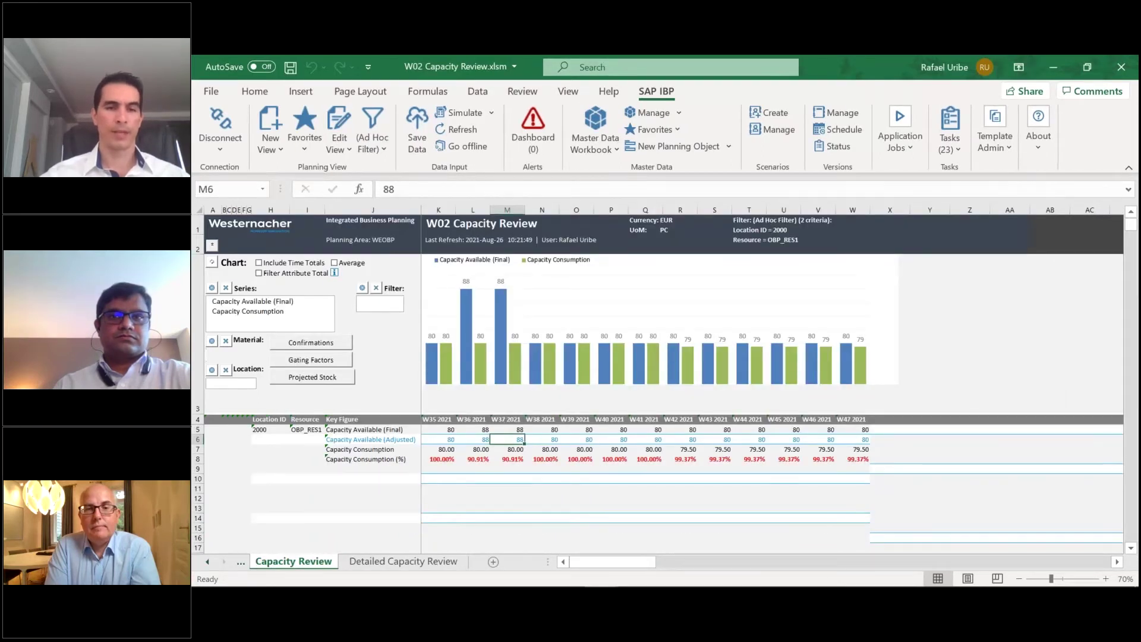
Refresh the W02 Capacity Review and confirm W36–W37 consumption of 88.00 at 100.00%
{"action": "left_click", "coordinate": [459, 129]}
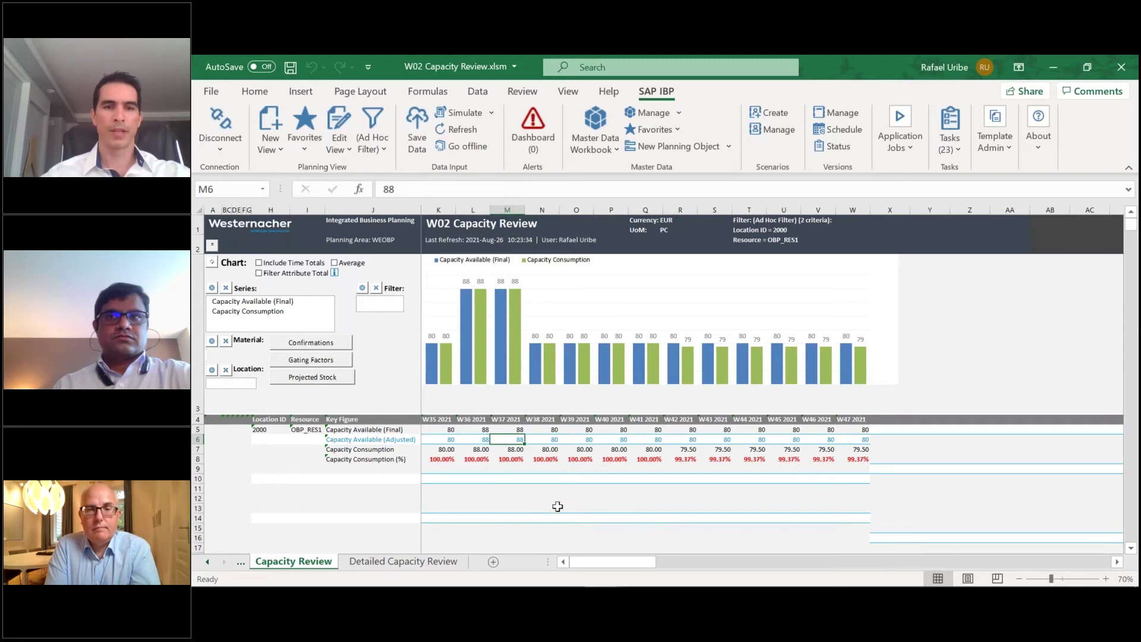
{"action": "left_click_drag", "start_coordinate": [477, 421], "coordinate": [504, 421]}
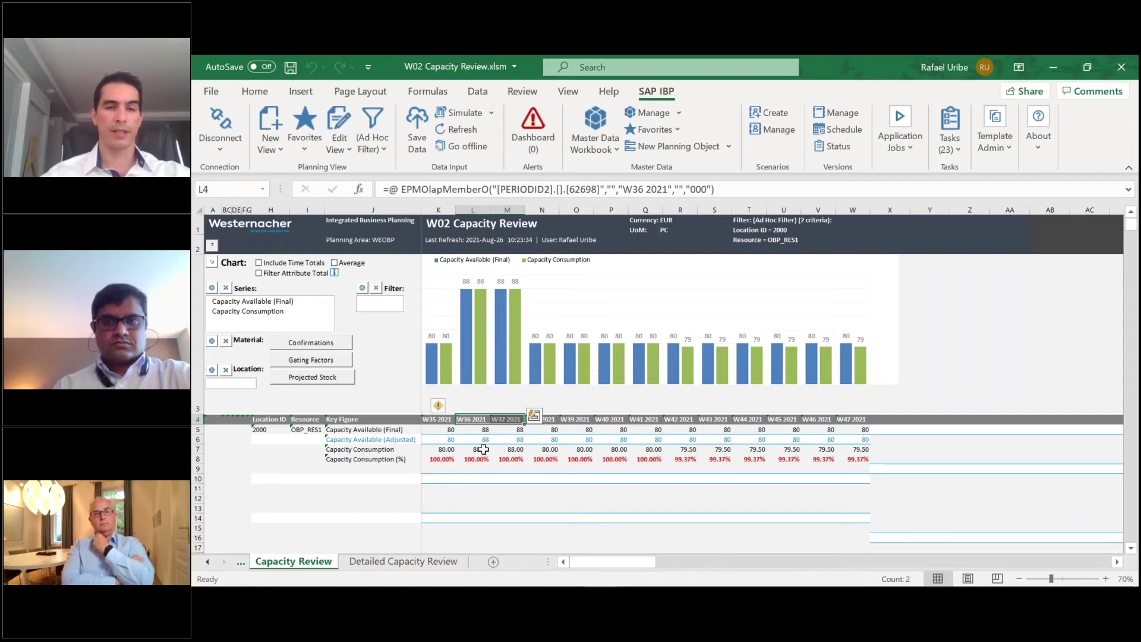
{"action": "left_click_drag", "start_coordinate": [484, 450], "coordinate": [499, 450]}
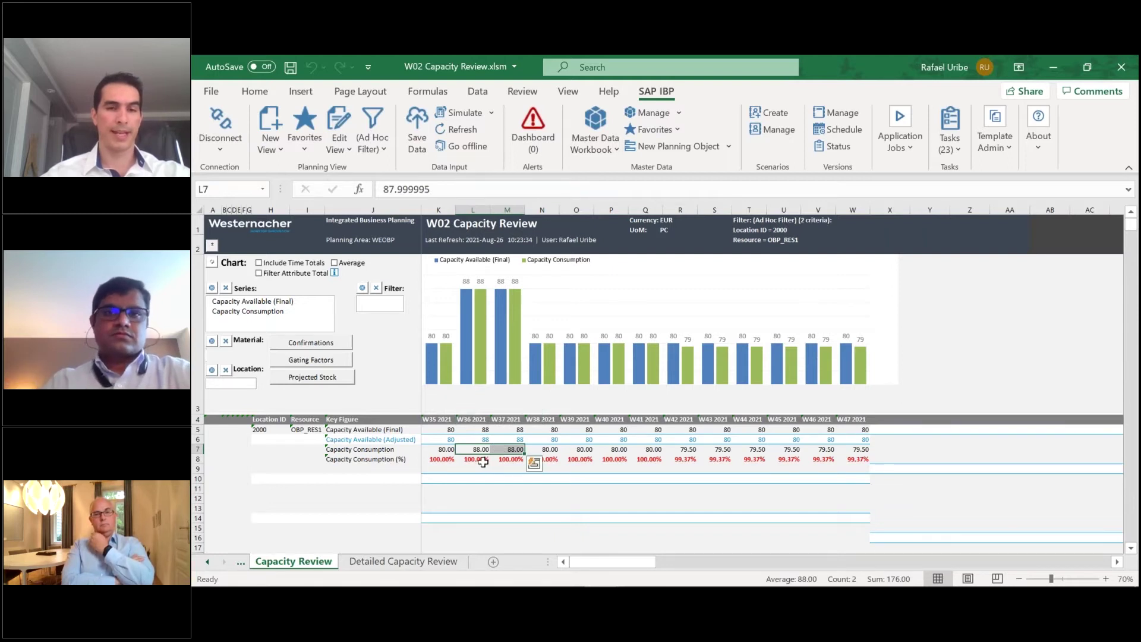
{"action": "left_click", "coordinate": [484, 461]}
{"action": "left_click_drag", "start_coordinate": [483, 462], "coordinate": [508, 461]}
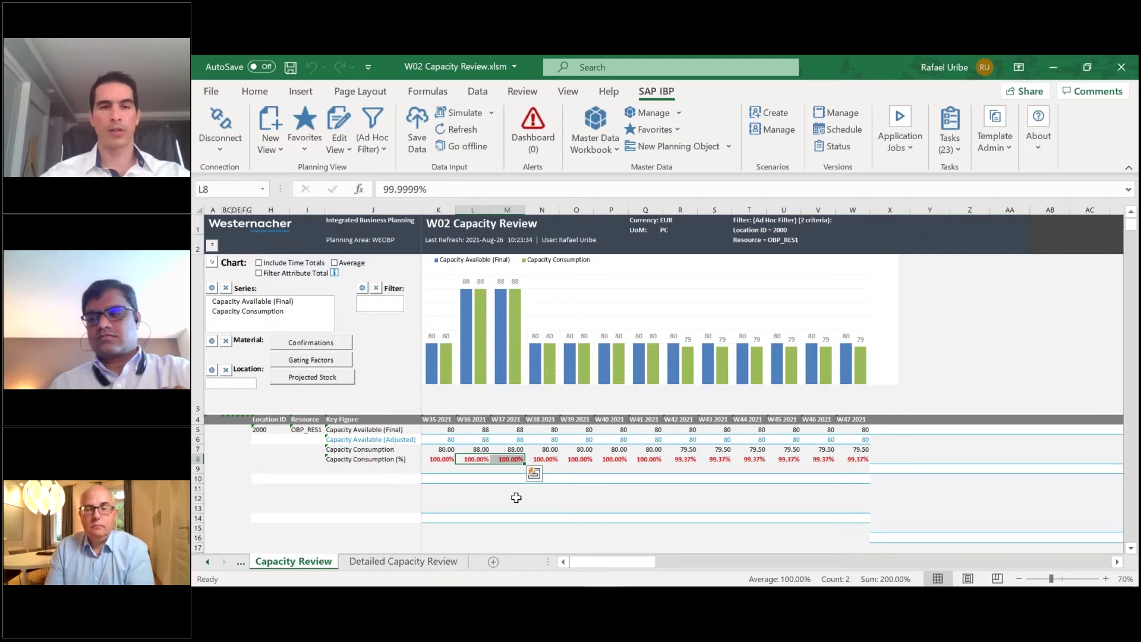
{"action": "key", "text": "alt+Tab"}
{"action": "key", "text": "alt+Tab"}
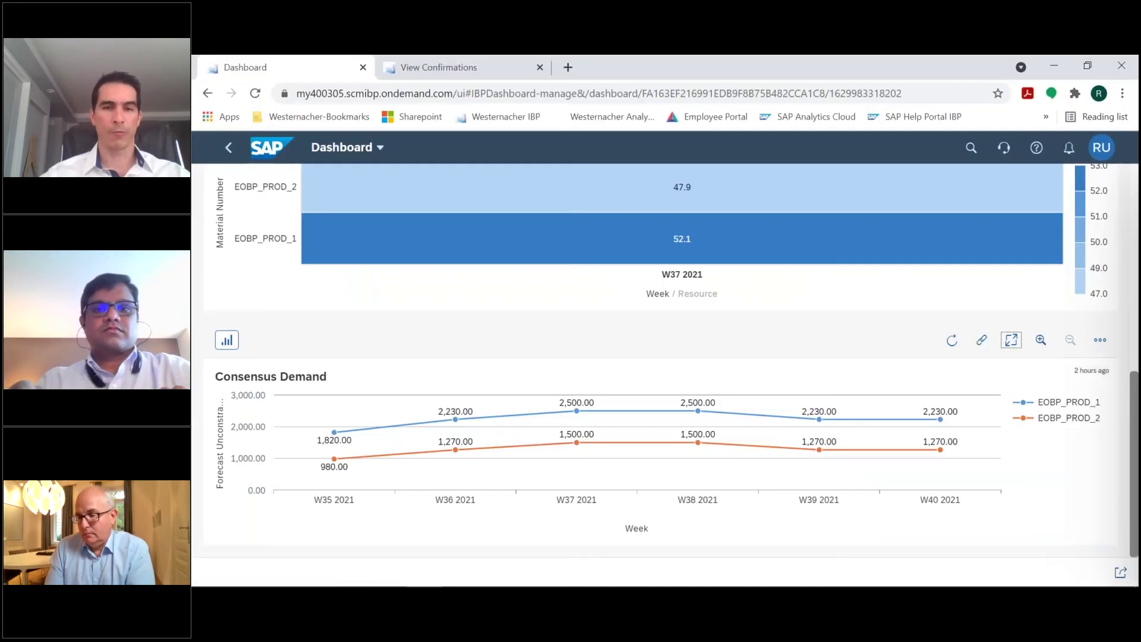
Refresh All on the dashboard, then review Shortage (no data) and OBP_RES1 at 100.0 for W35–W40
{"action": "scroll", "coordinate": [716, 384], "scroll_direction": "up", "scroll_amount": 8}
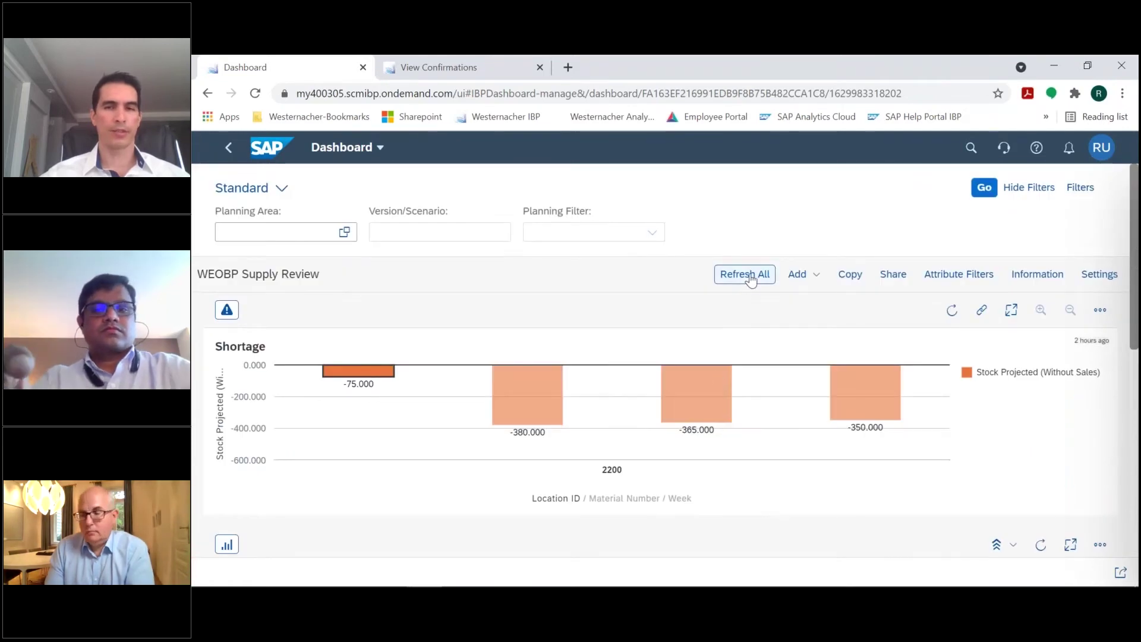
{"action": "left_click", "coordinate": [751, 279]}
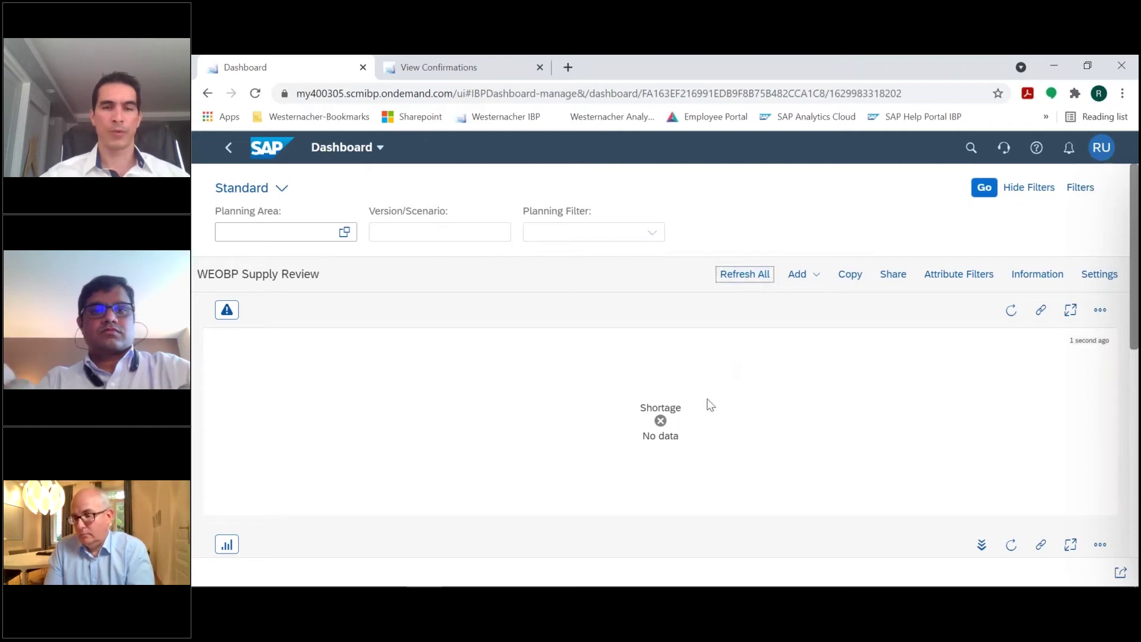
{"action": "scroll", "coordinate": [708, 404], "scroll_direction": "down", "scroll_amount": 1}
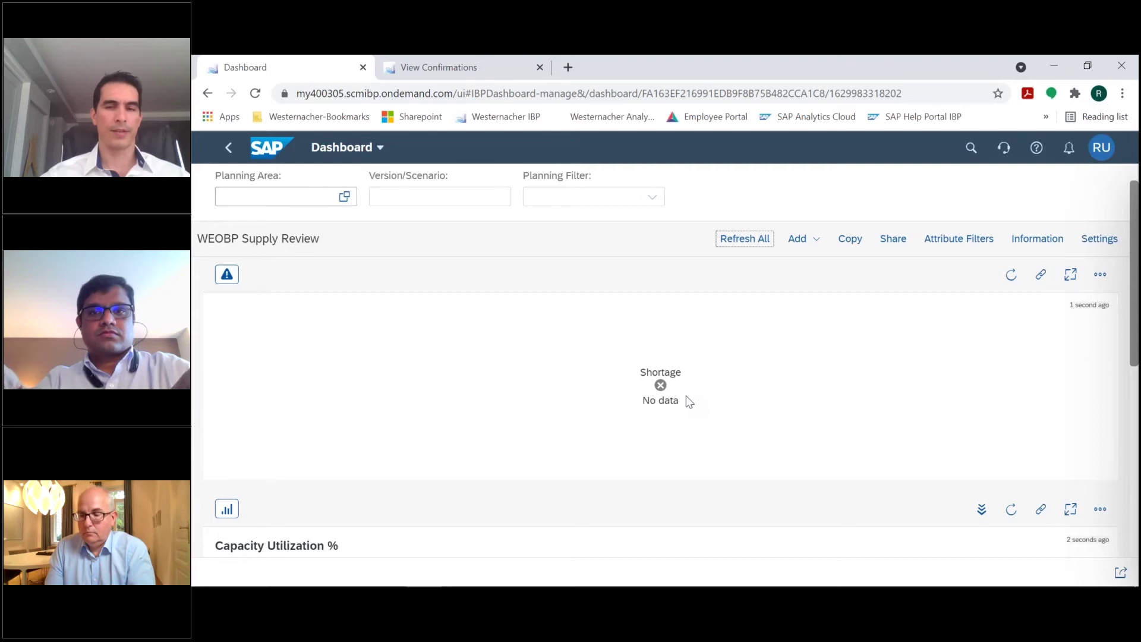
{"action": "scroll", "coordinate": [686, 396], "scroll_direction": "down", "scroll_amount": 1}
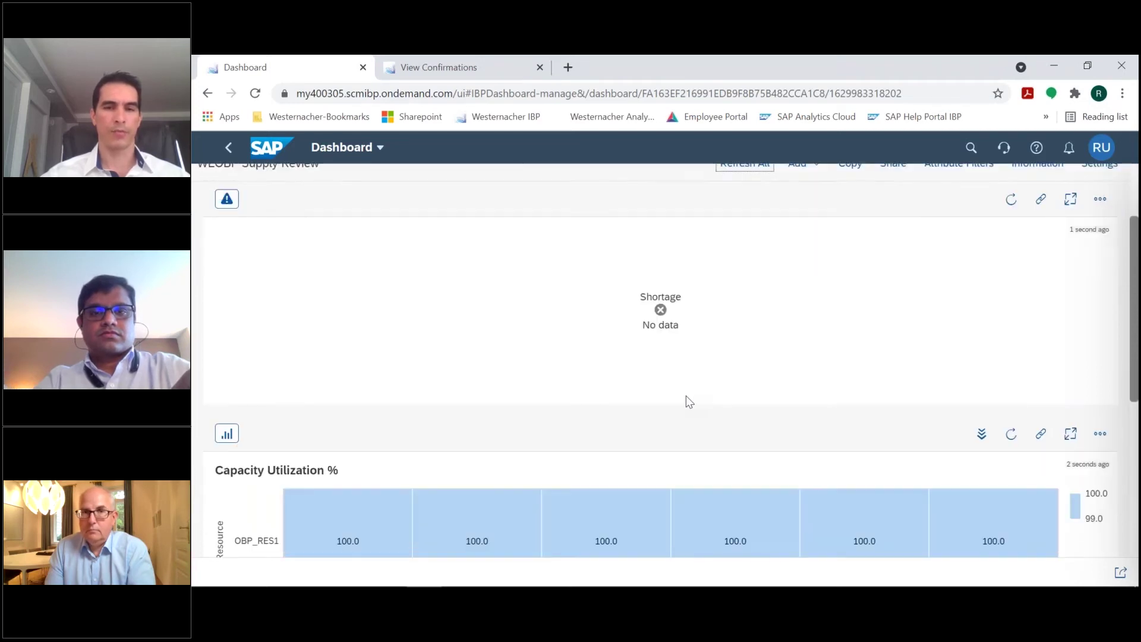
{"action": "scroll", "coordinate": [686, 396], "scroll_direction": "down", "scroll_amount": 3}
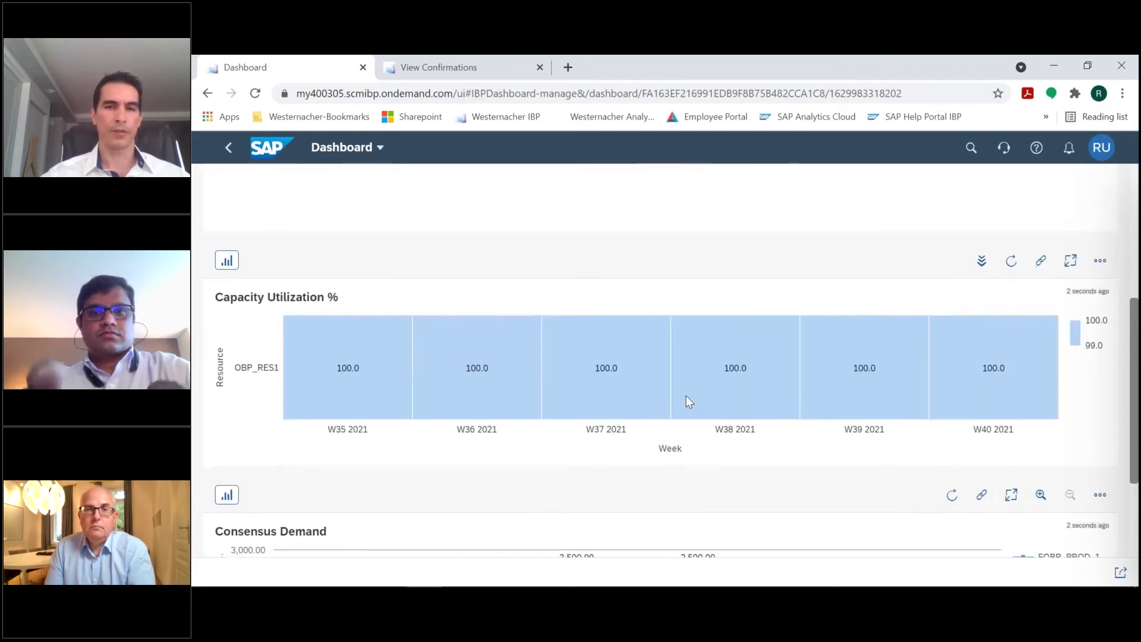
{"action": "scroll", "coordinate": [686, 396], "scroll_direction": "down", "scroll_amount": 1}
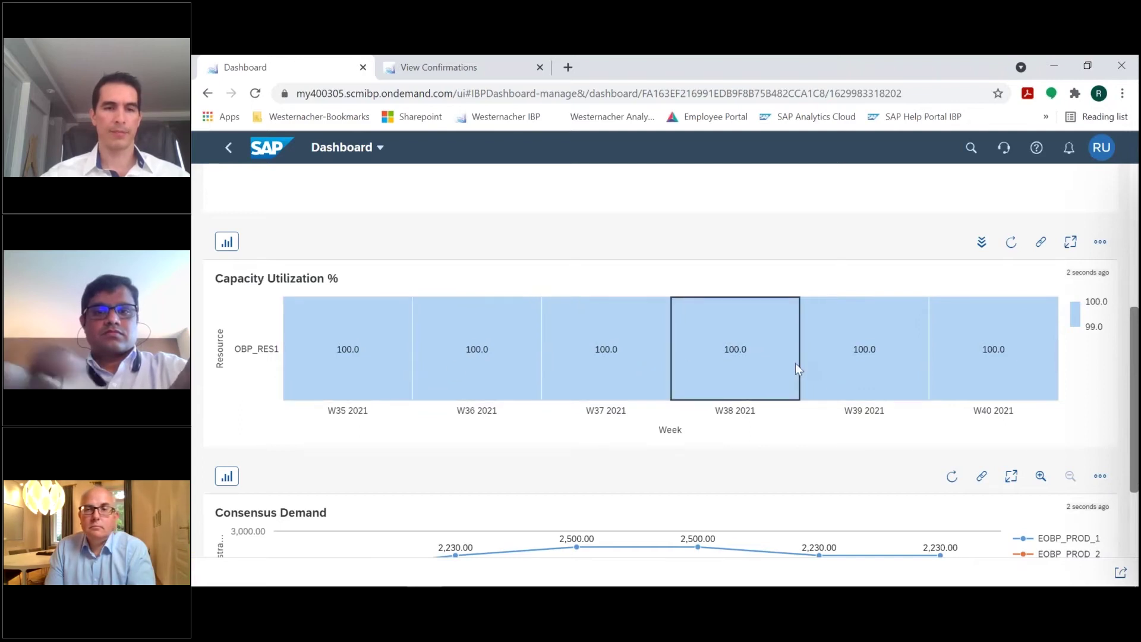
{"action": "scroll", "coordinate": [795, 363], "scroll_direction": "down", "scroll_amount": 2}
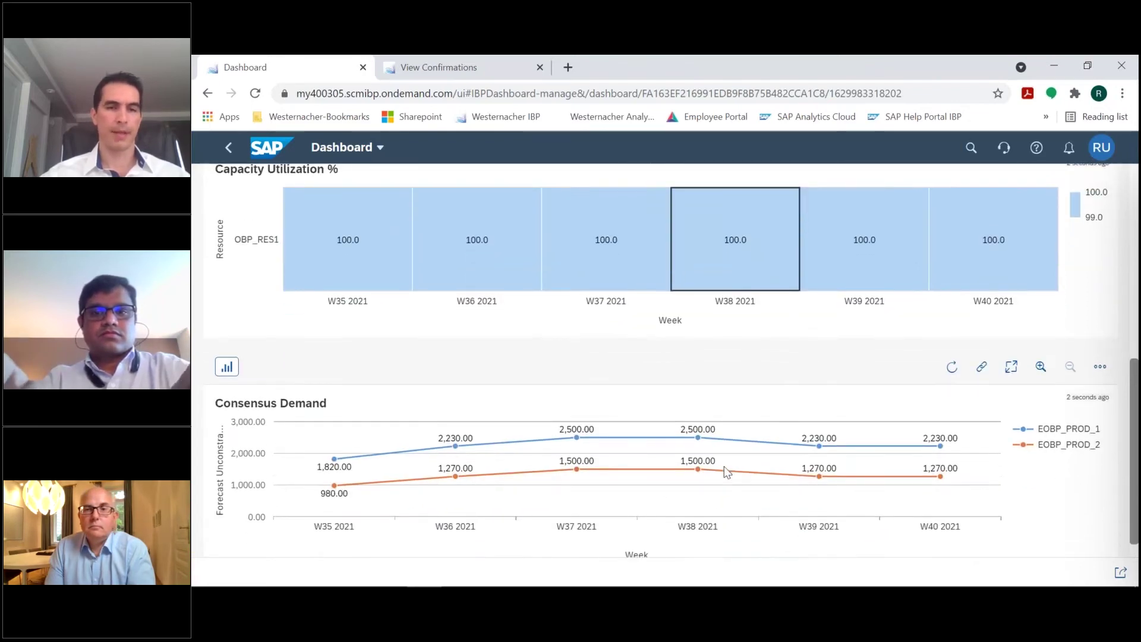
{"action": "scroll", "coordinate": [783, 392], "scroll_direction": "down", "scroll_amount": 1}
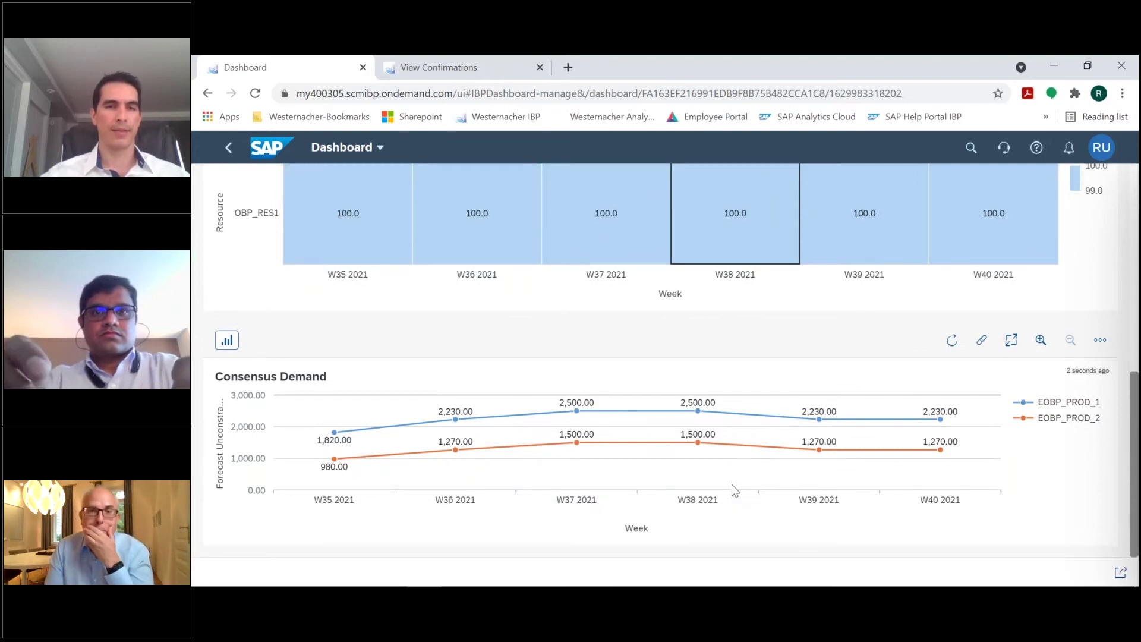
{"action": "mouse_move", "coordinate": [605, 577]}
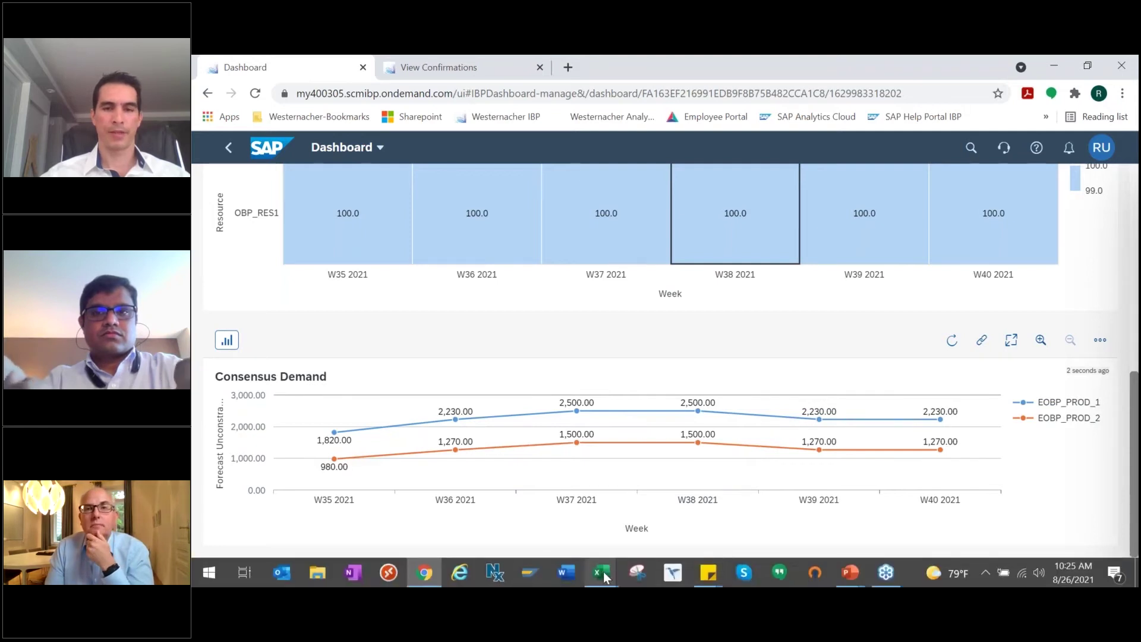
Return to the W01 Supply Review workbook, check EOBP projected and safety stock, and list application jobs
{"action": "left_click", "coordinate": [551, 530]}
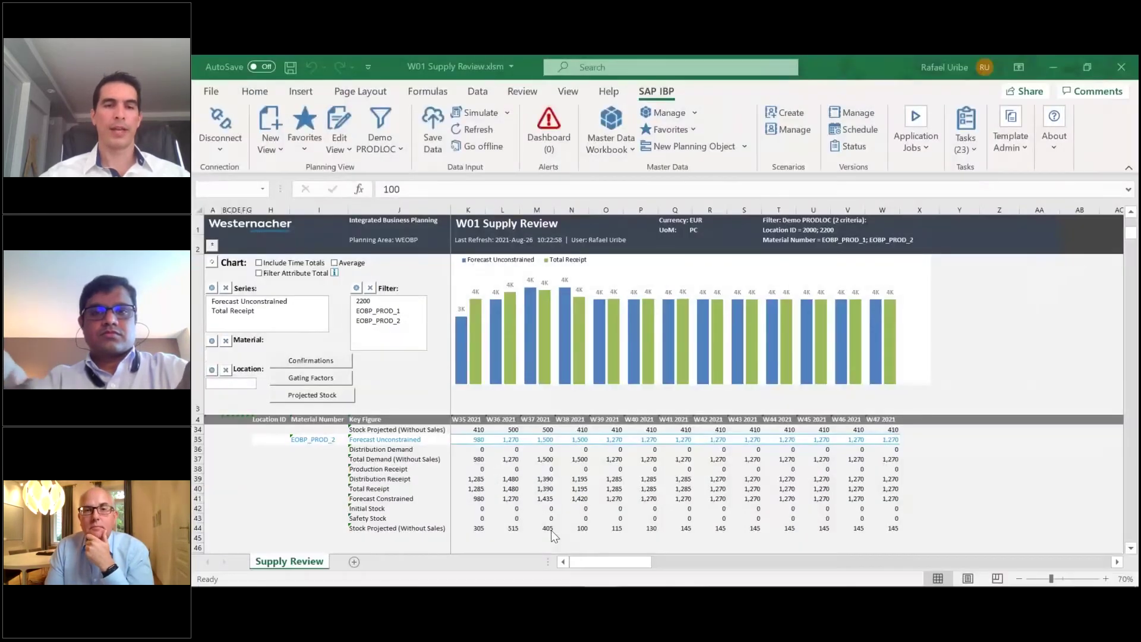
{"action": "left_click_drag", "start_coordinate": [562, 529], "coordinate": [891, 529]}
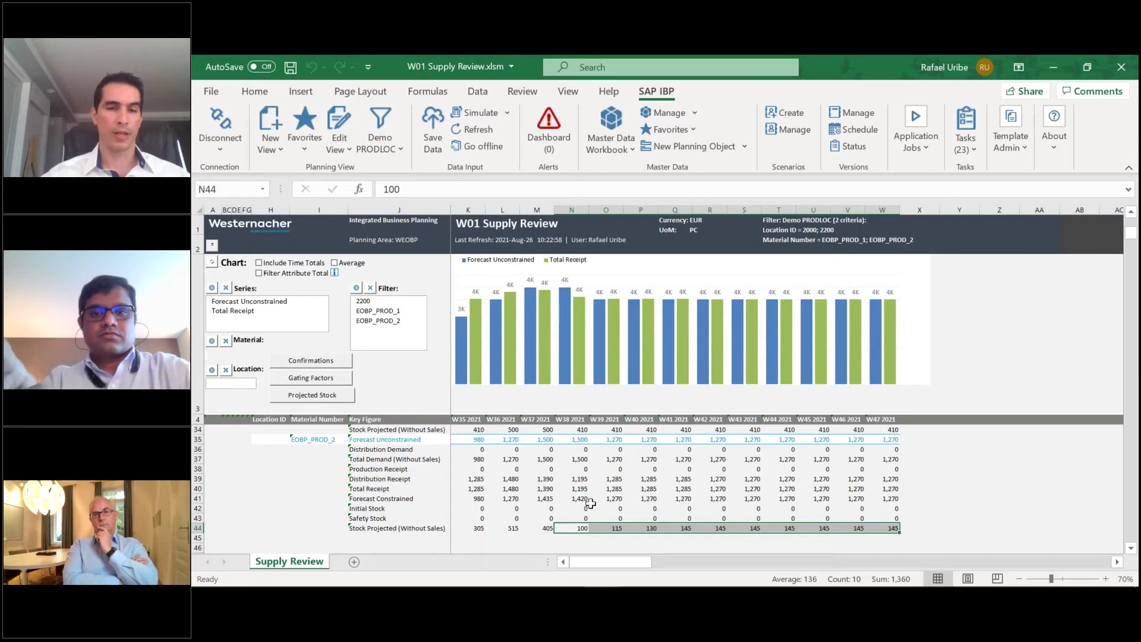
{"action": "scroll", "coordinate": [590, 503], "scroll_direction": "up", "scroll_amount": 3}
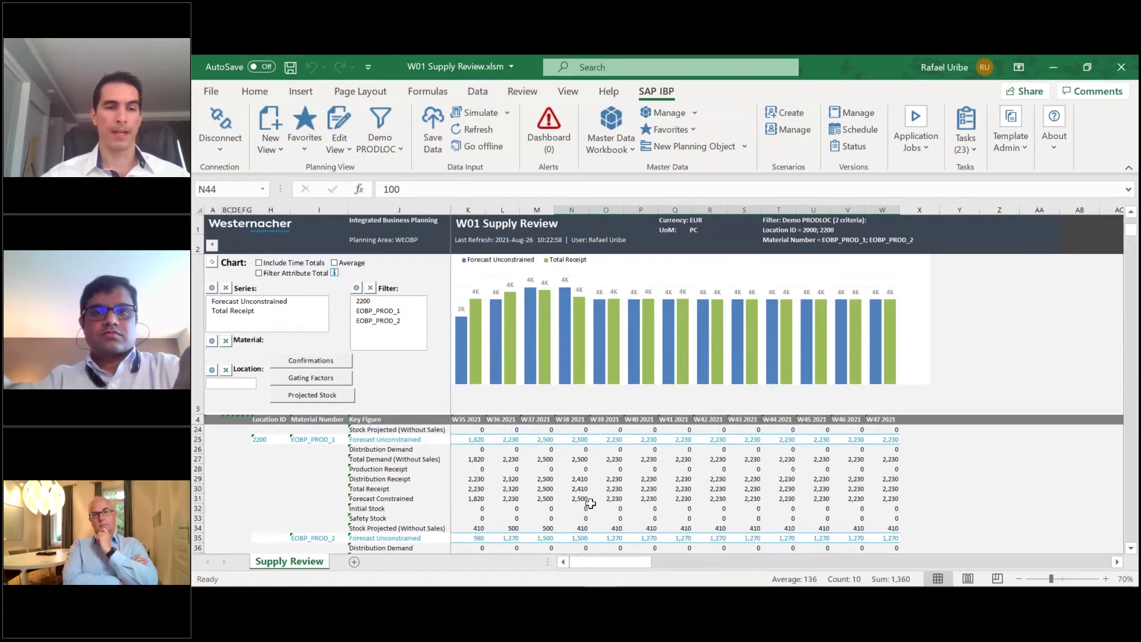
{"action": "scroll", "coordinate": [591, 504], "scroll_direction": "down", "scroll_amount": 1}
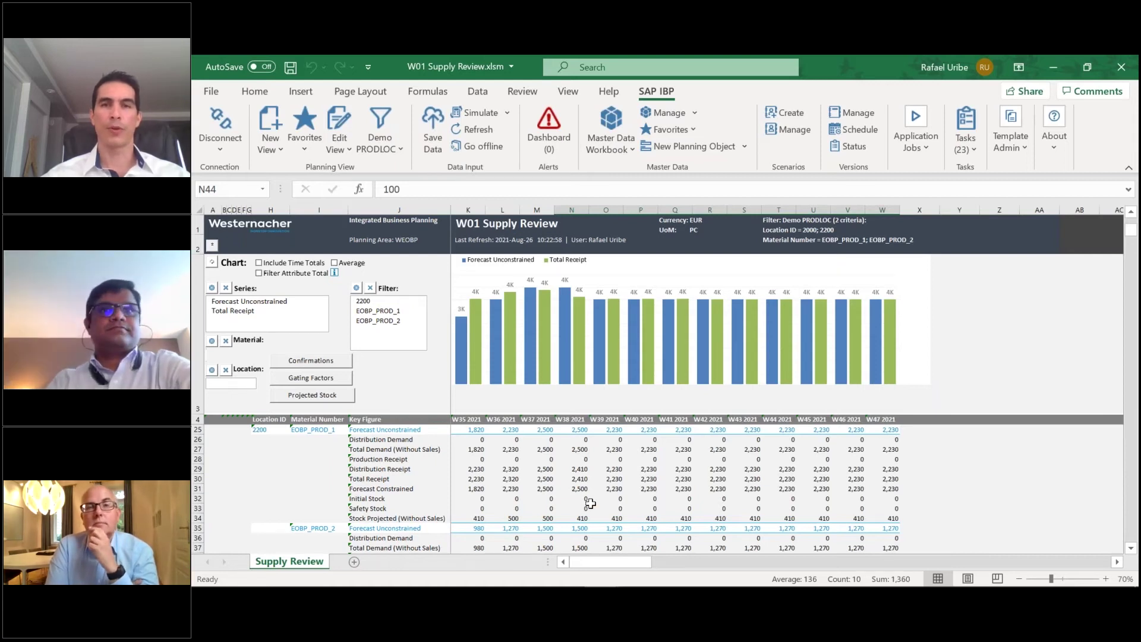
{"action": "left_click", "coordinate": [590, 504]}
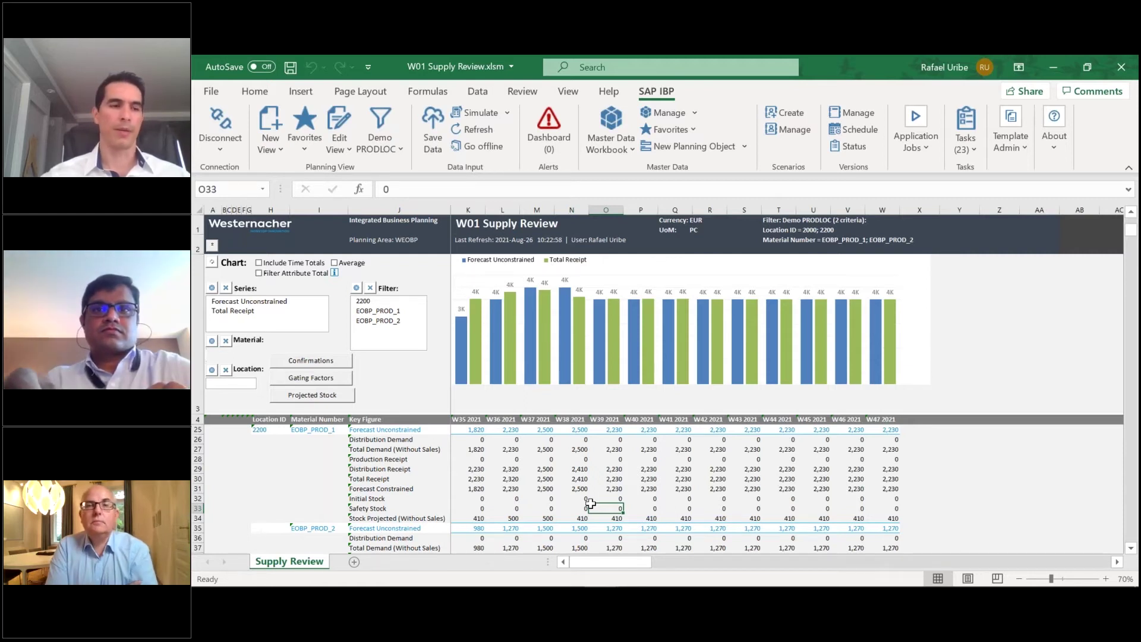
{"action": "left_click", "coordinate": [919, 152]}
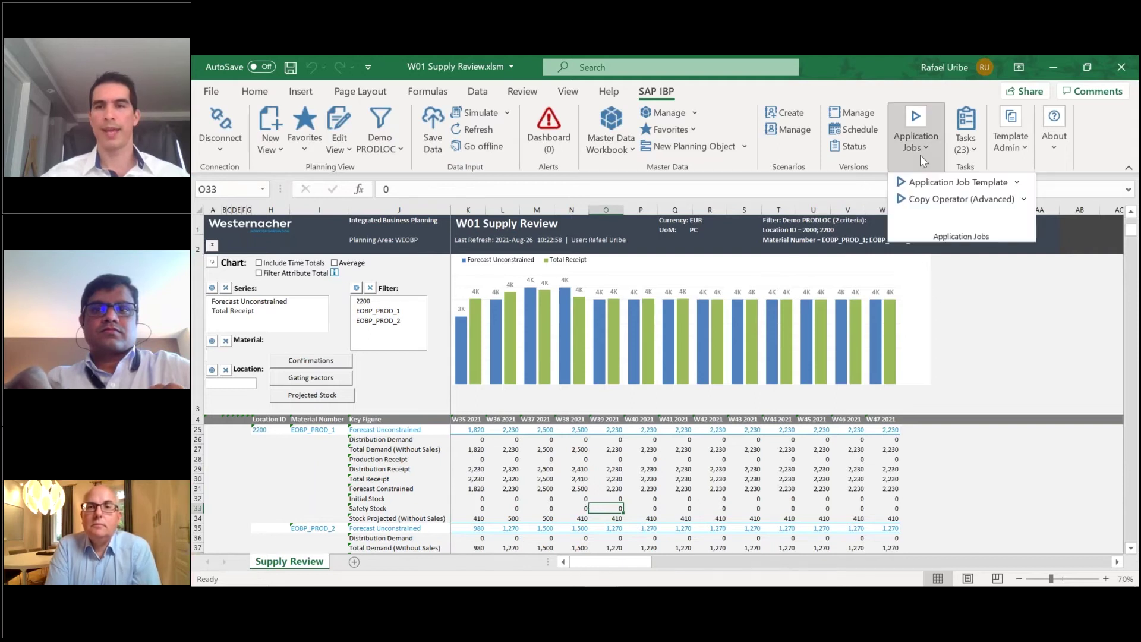
Run Copy Operator (Advanced) once with the Demo PRODLOC filter limited to location 2200
{"action": "left_click", "coordinate": [956, 197]}
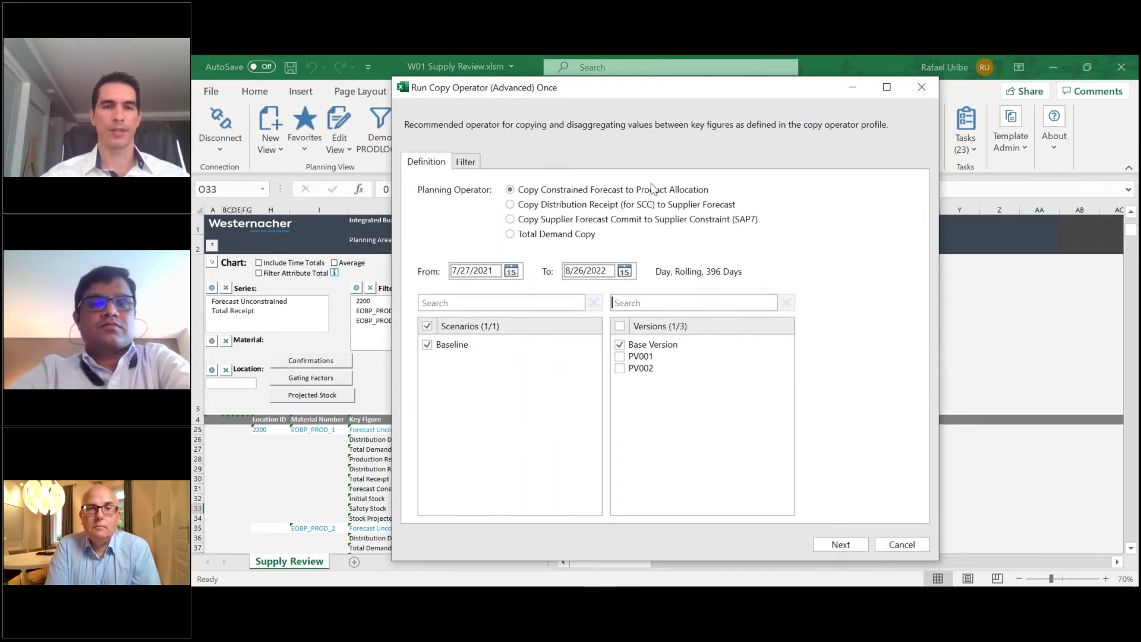
{"action": "left_click", "coordinate": [465, 161]}
{"action": "left_click", "coordinate": [511, 191]}
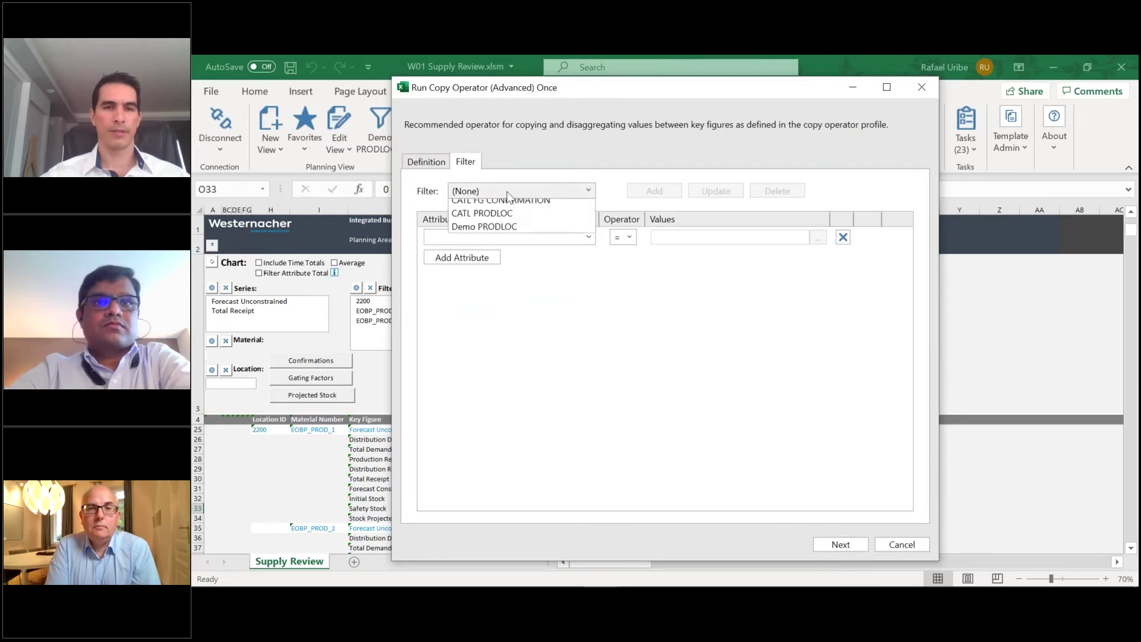
{"action": "left_click", "coordinate": [506, 265]}
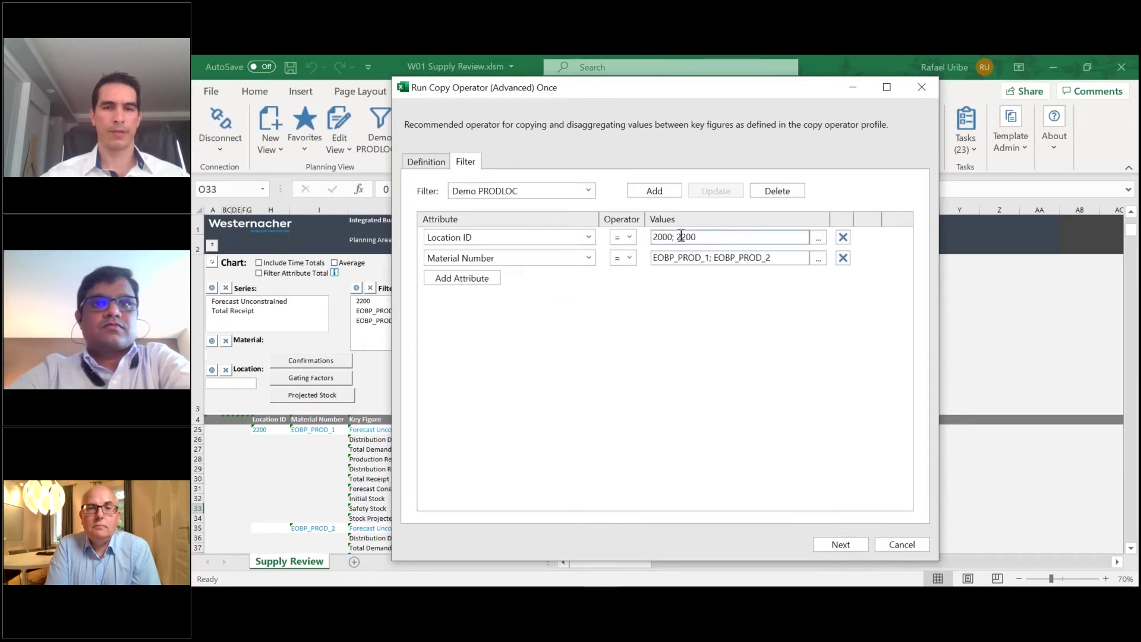
{"action": "key", "text": "shift+Home"}
{"action": "key", "text": "BackSpace"}
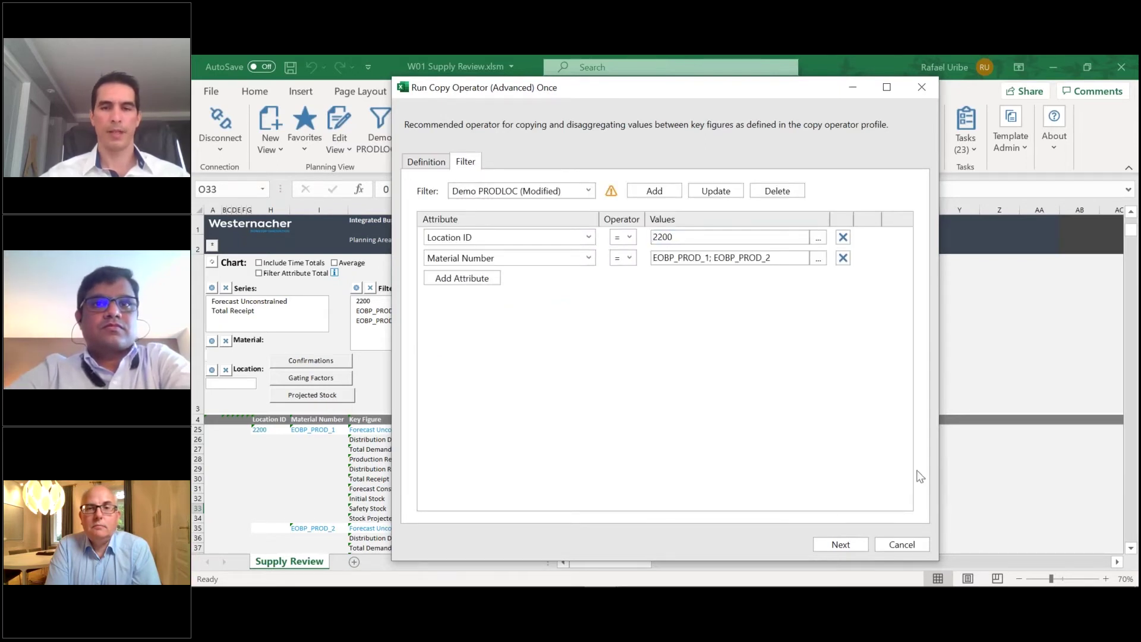
{"action": "left_click", "coordinate": [843, 545]}
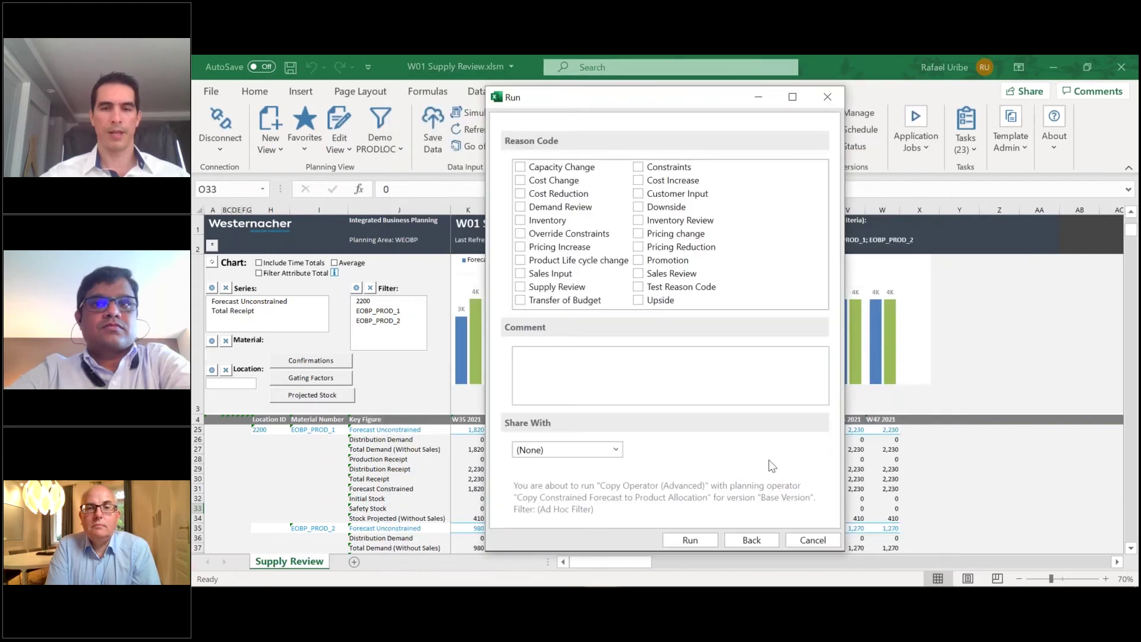
{"action": "left_click", "coordinate": [690, 540]}
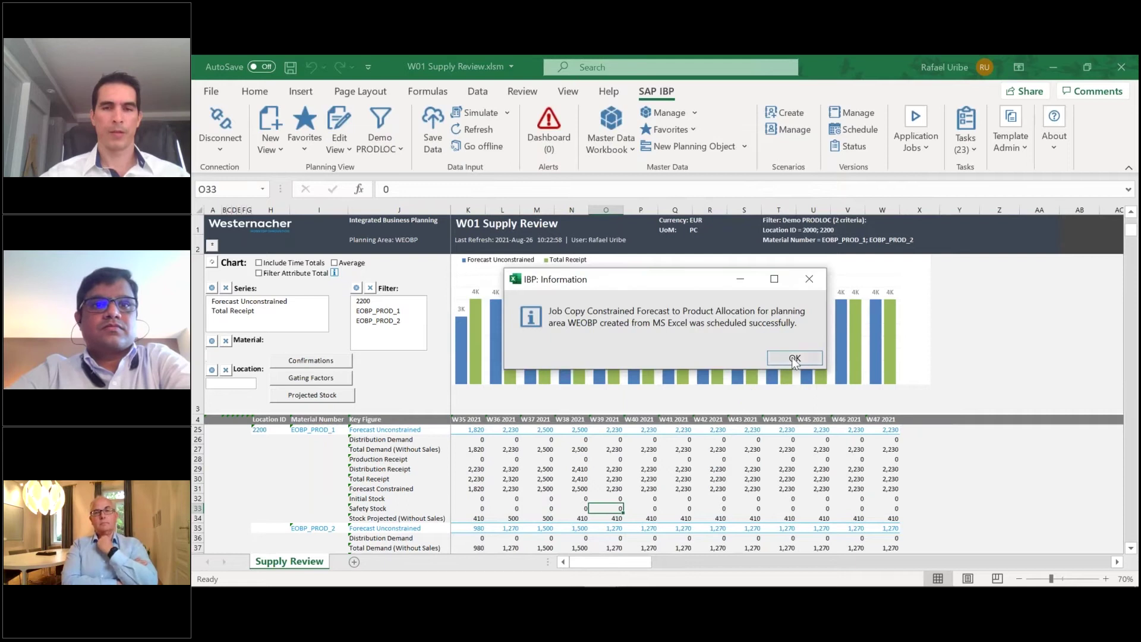
{"action": "left_click", "coordinate": [792, 358]}
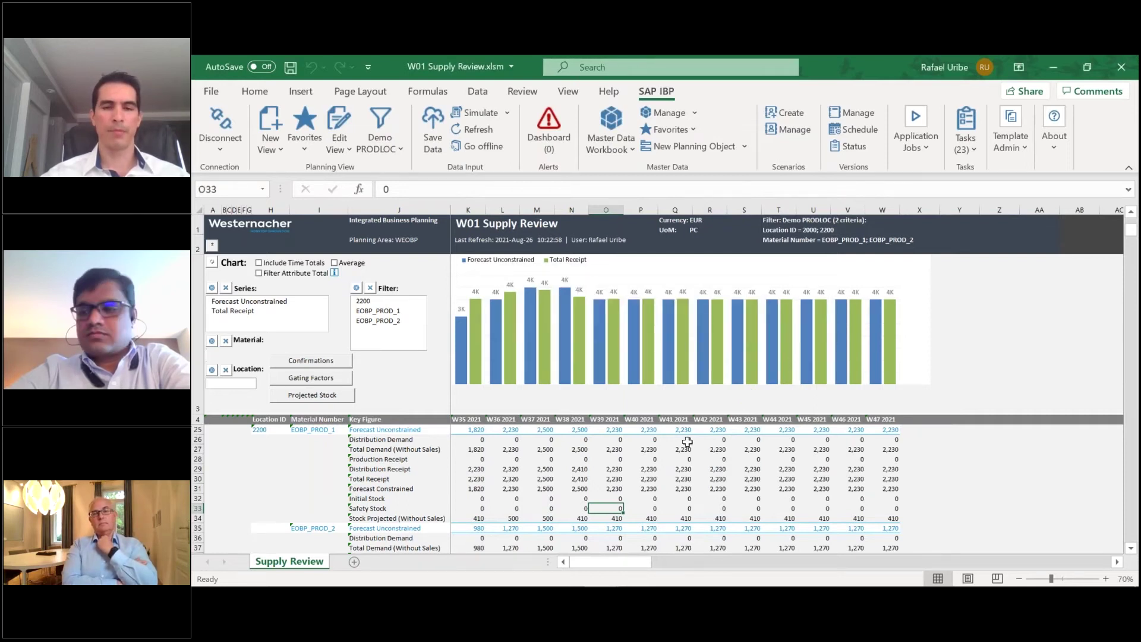
Bring the W03 Confirmation Review.xlsm workbook to the front from the taskbar preview
{"action": "mouse_move", "coordinate": [615, 573]}
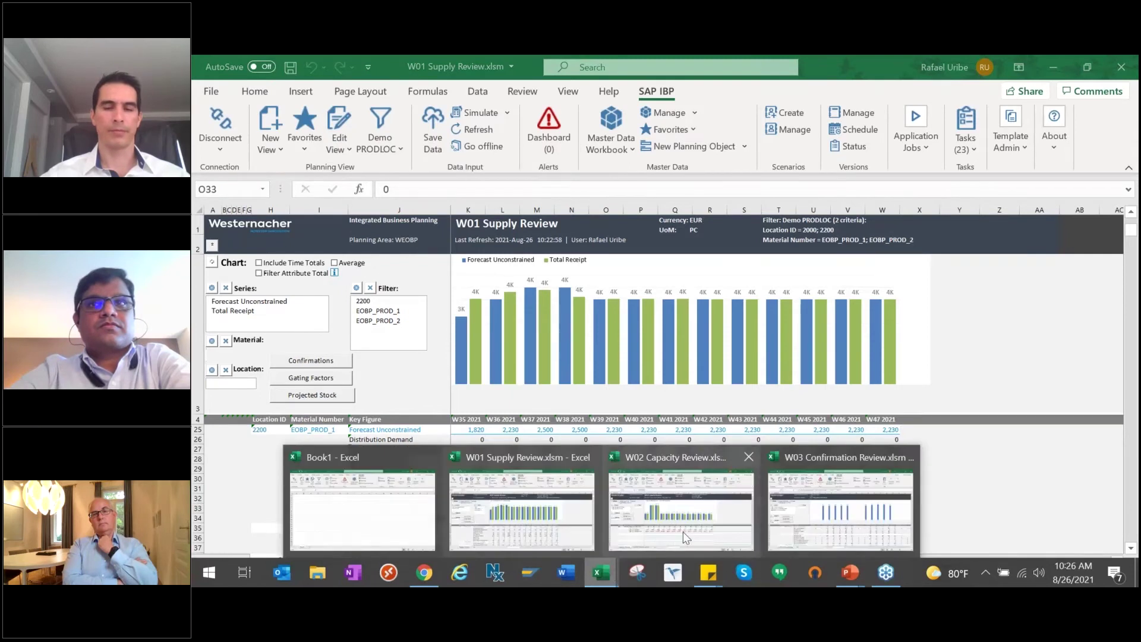
{"action": "left_click", "coordinate": [784, 510]}
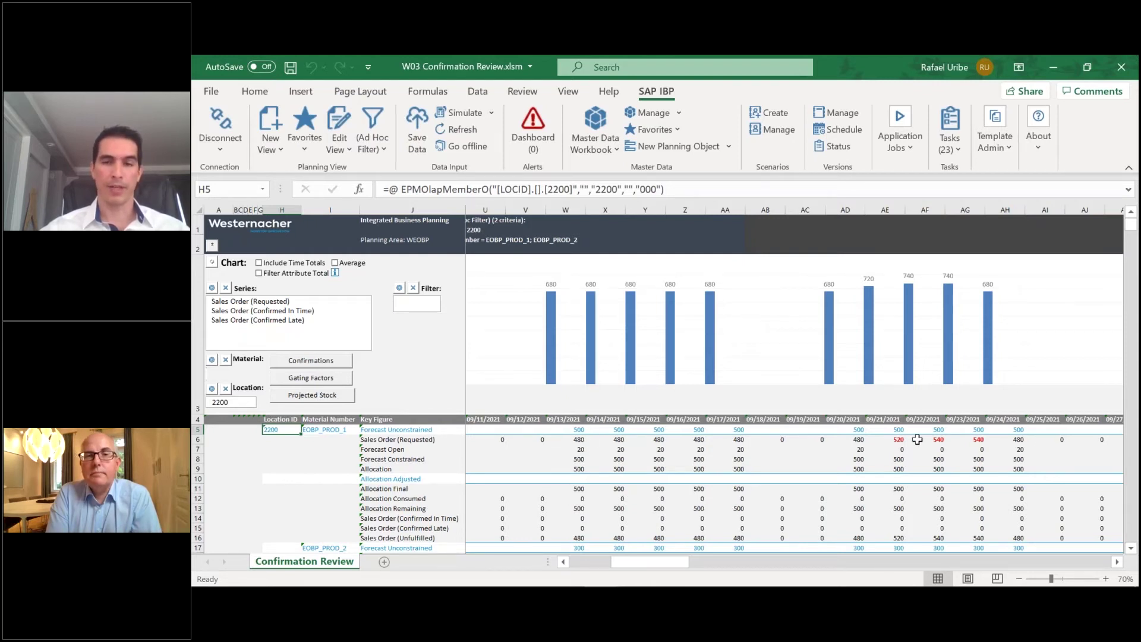
{"action": "left_click", "coordinate": [410, 439]}
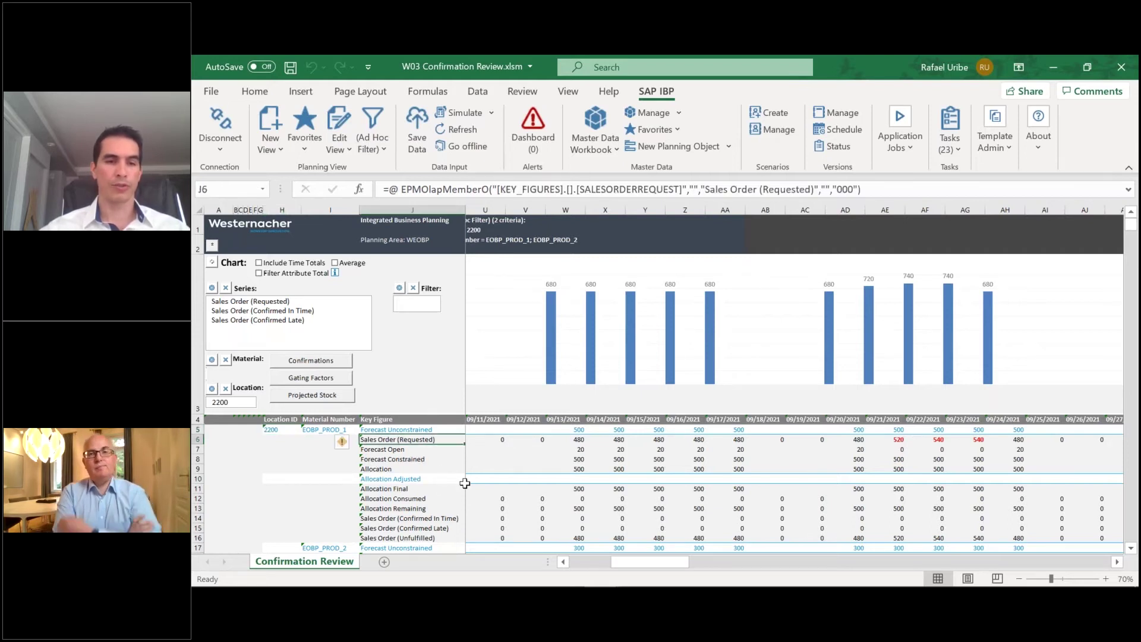
{"action": "scroll", "coordinate": [602, 488], "scroll_direction": "left", "scroll_amount": 1}
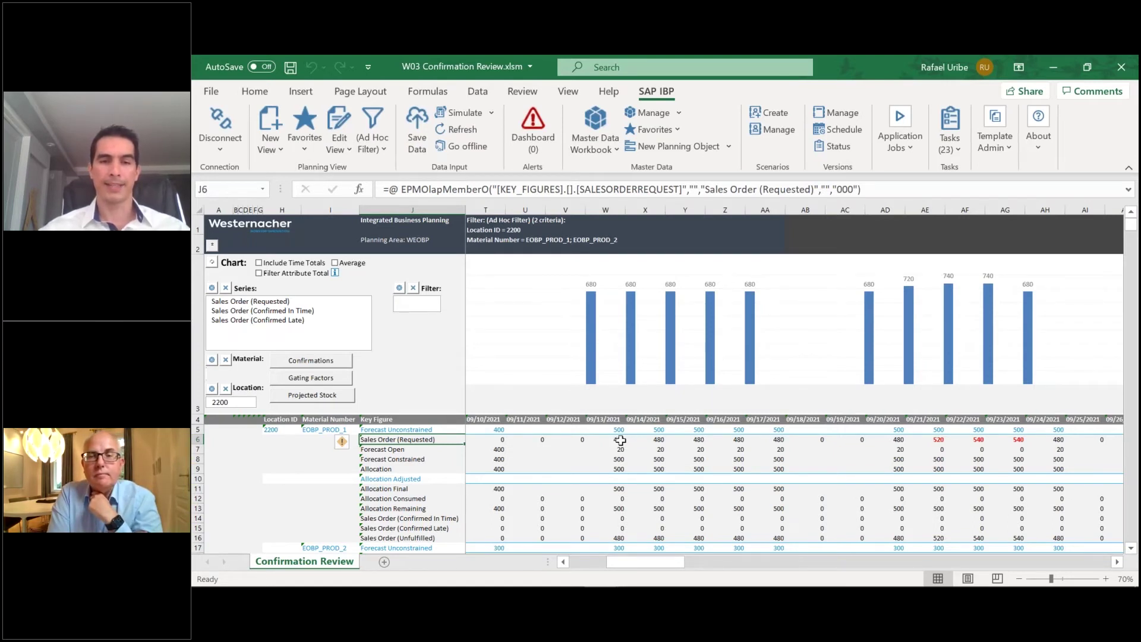
{"action": "left_click", "coordinate": [623, 441]}
{"action": "left_click_drag", "start_coordinate": [623, 440], "coordinate": [775, 441]}
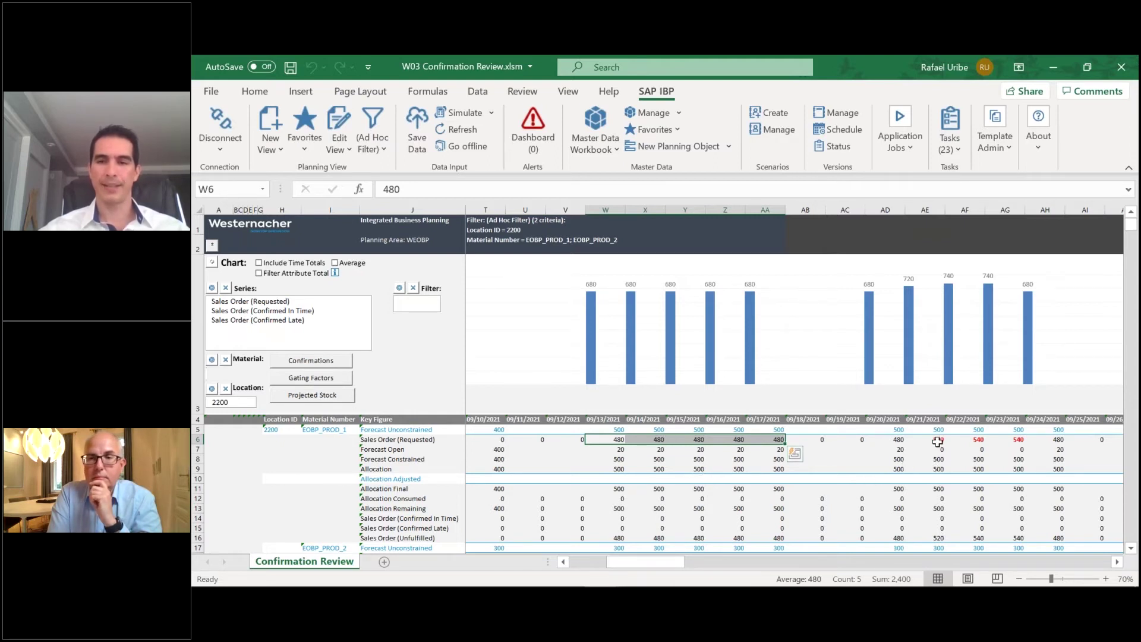
{"action": "left_click_drag", "start_coordinate": [938, 441], "coordinate": [1019, 440]}
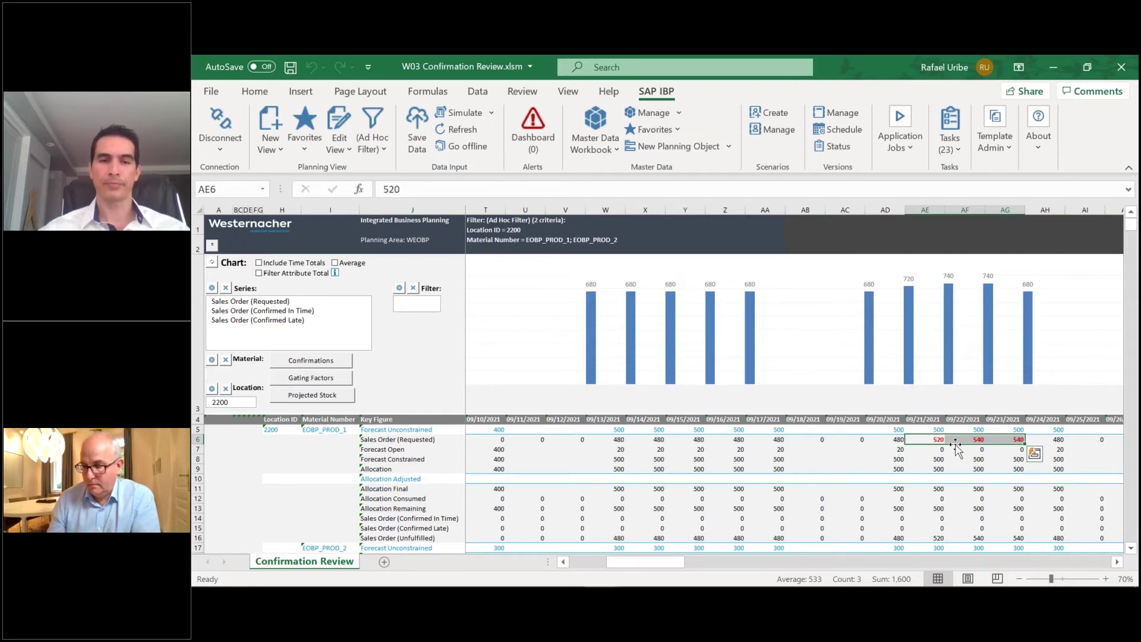
{"action": "left_click", "coordinate": [400, 451]}
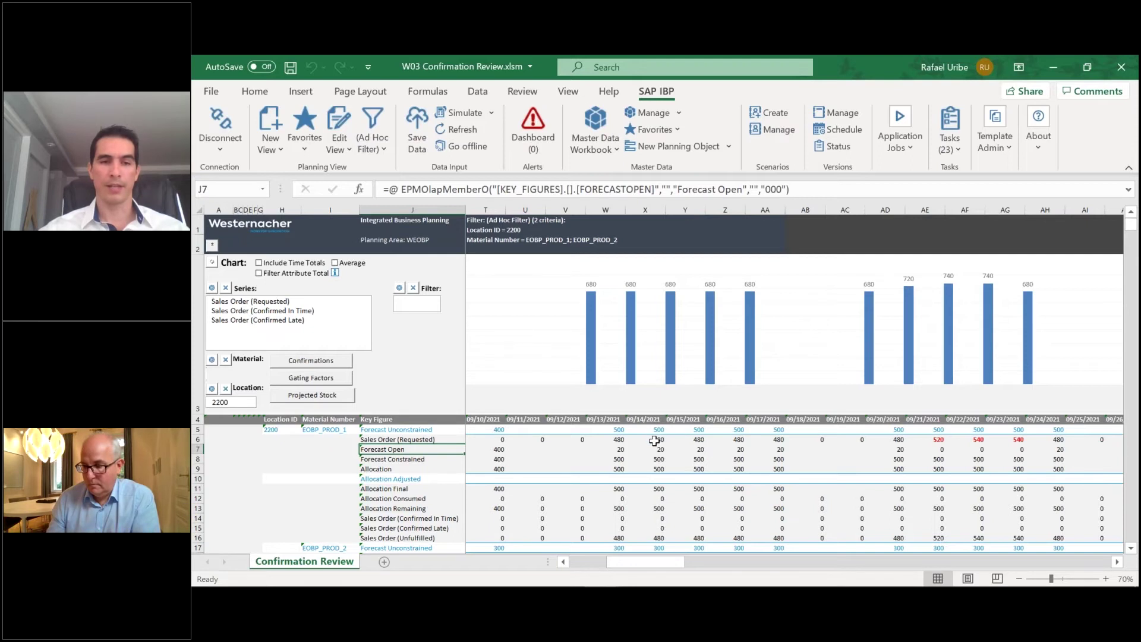
{"action": "left_click", "coordinate": [655, 438]}
{"action": "left_click", "coordinate": [653, 430]}
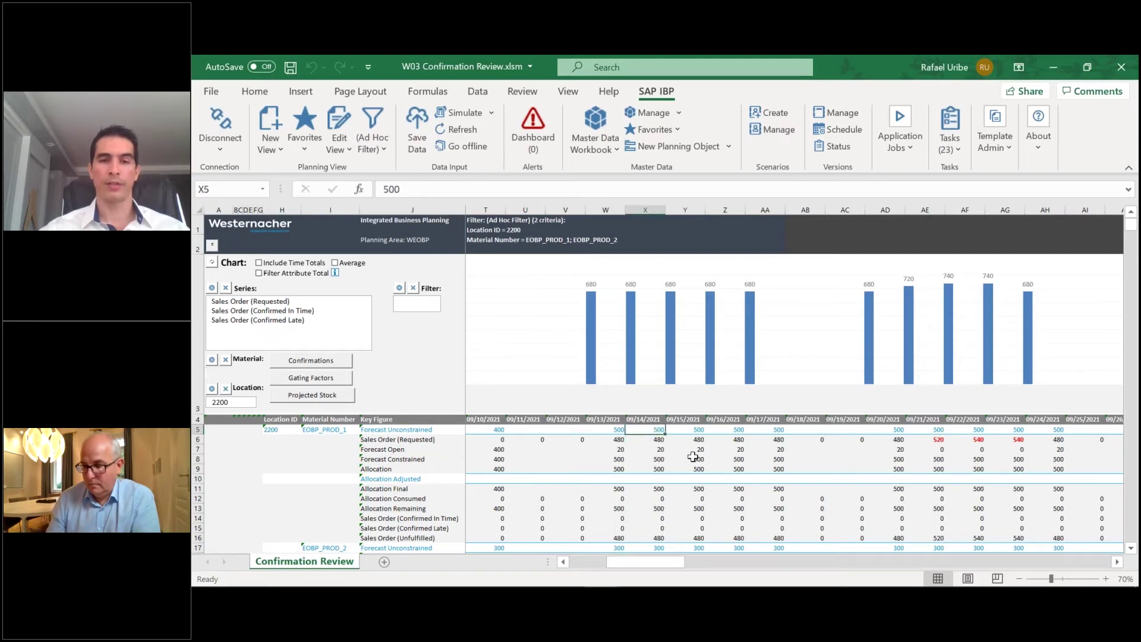
{"action": "key", "text": "Down"}
{"action": "key", "text": "Down"}
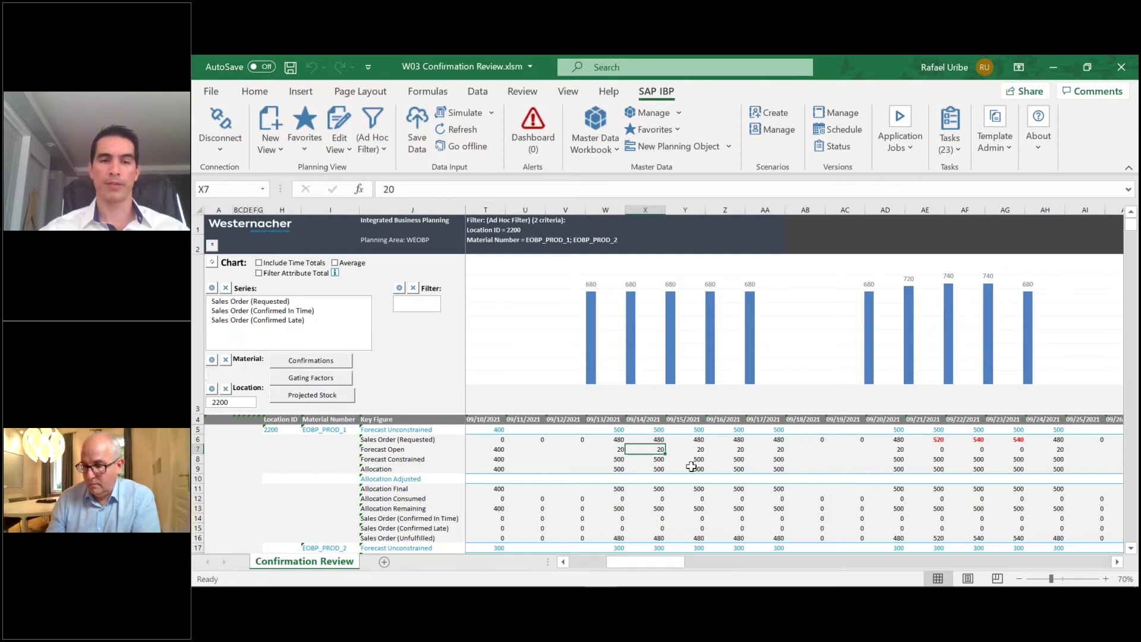
{"action": "left_click", "coordinate": [419, 459]}
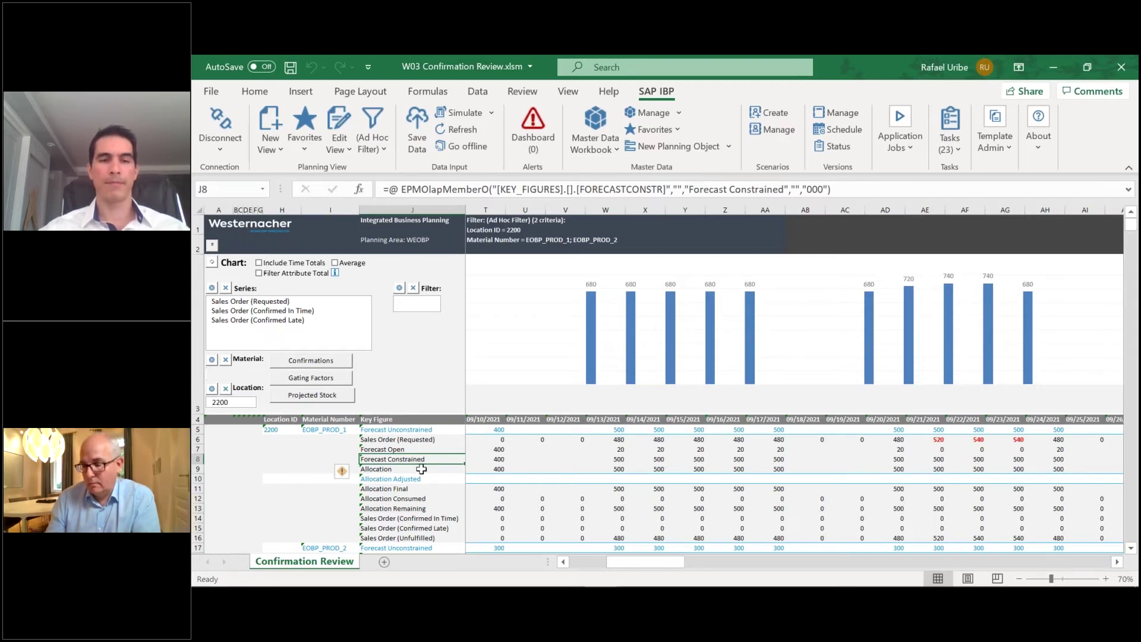
{"action": "left_click", "coordinate": [421, 469]}
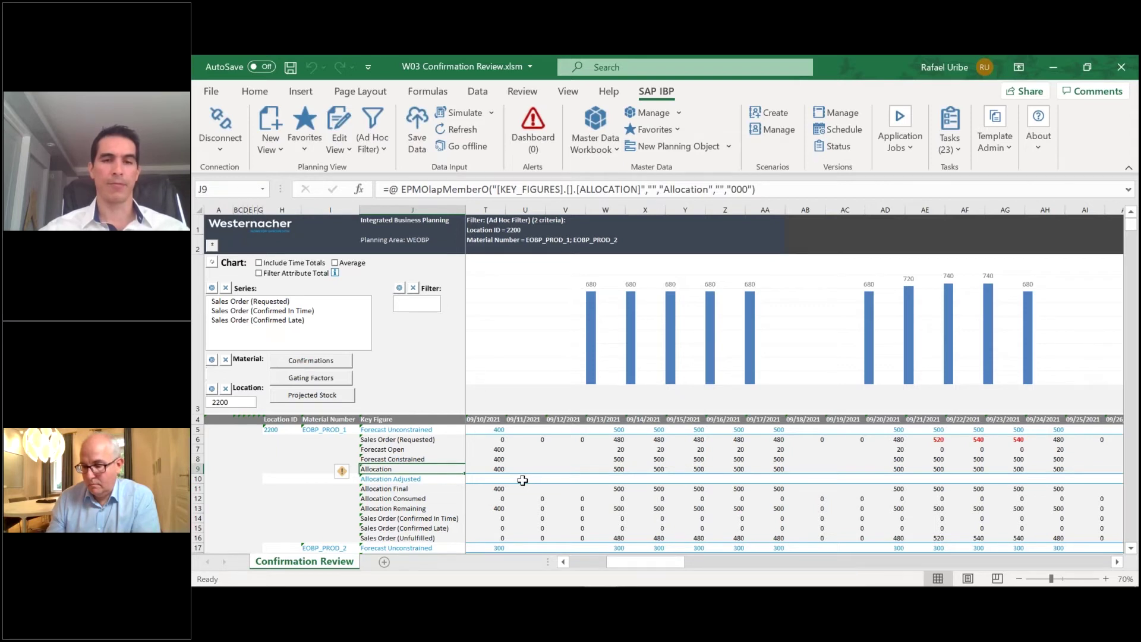
{"action": "left_click", "coordinate": [915, 154]}
{"action": "left_click", "coordinate": [1014, 201]}
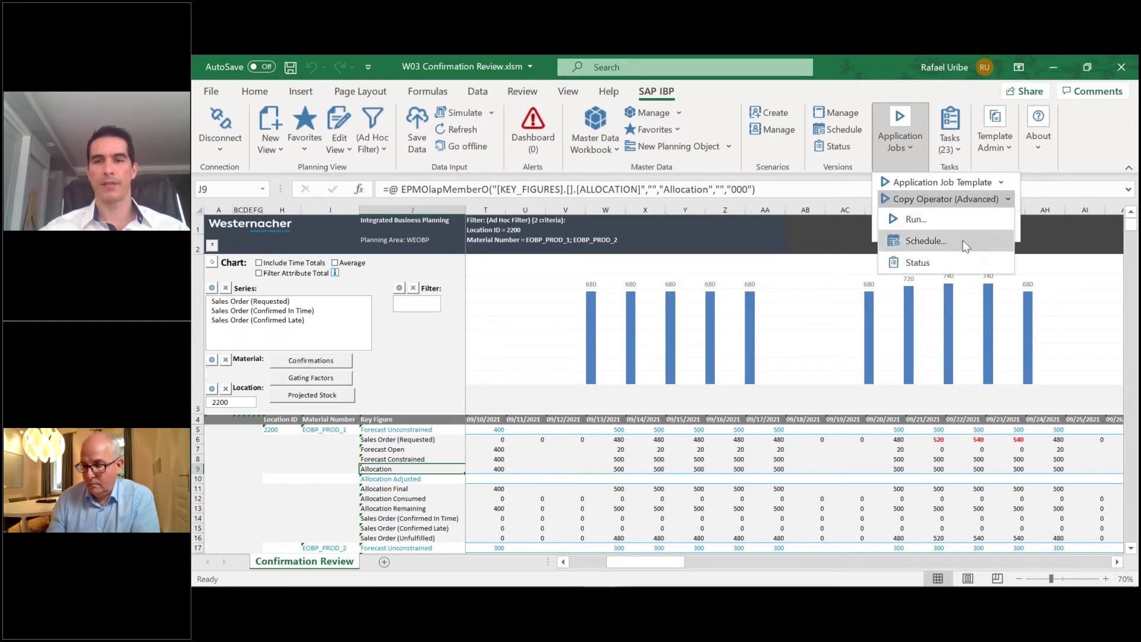
{"action": "left_click", "coordinate": [922, 241]}
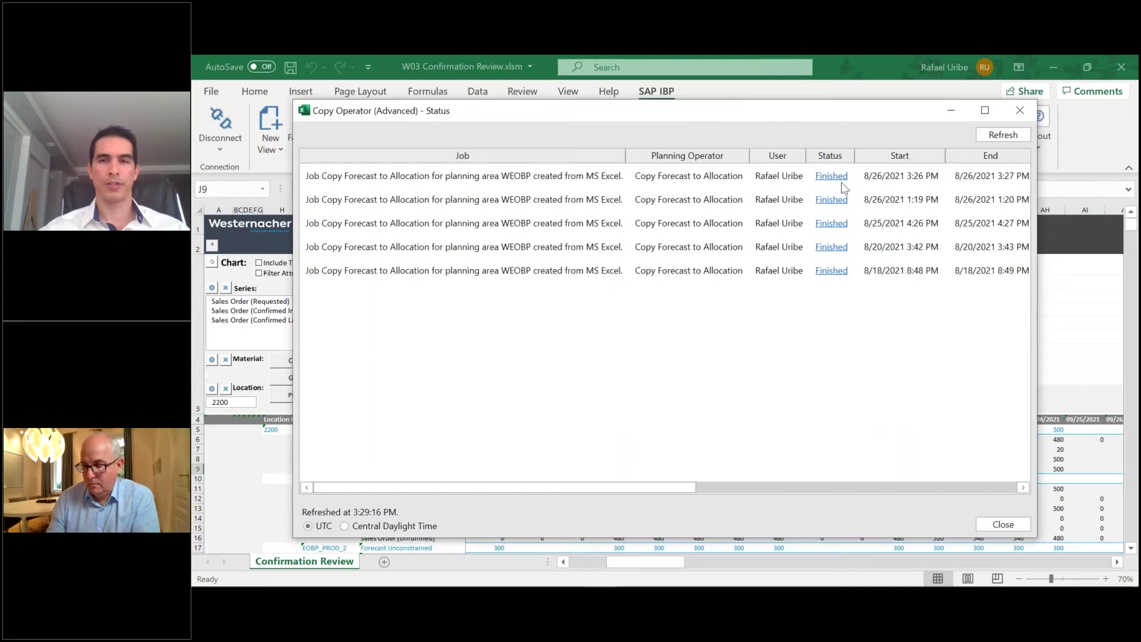
{"action": "left_click", "coordinate": [1003, 525]}
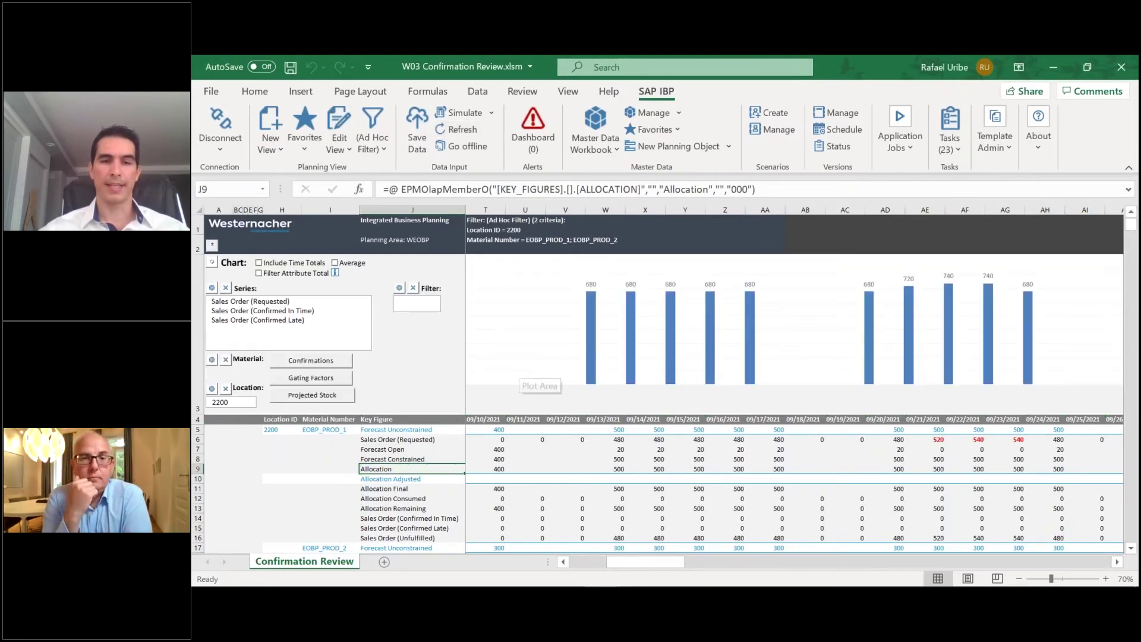
{"action": "left_click", "coordinate": [435, 461]}
{"action": "left_click_drag", "start_coordinate": [435, 461], "coordinate": [436, 469]}
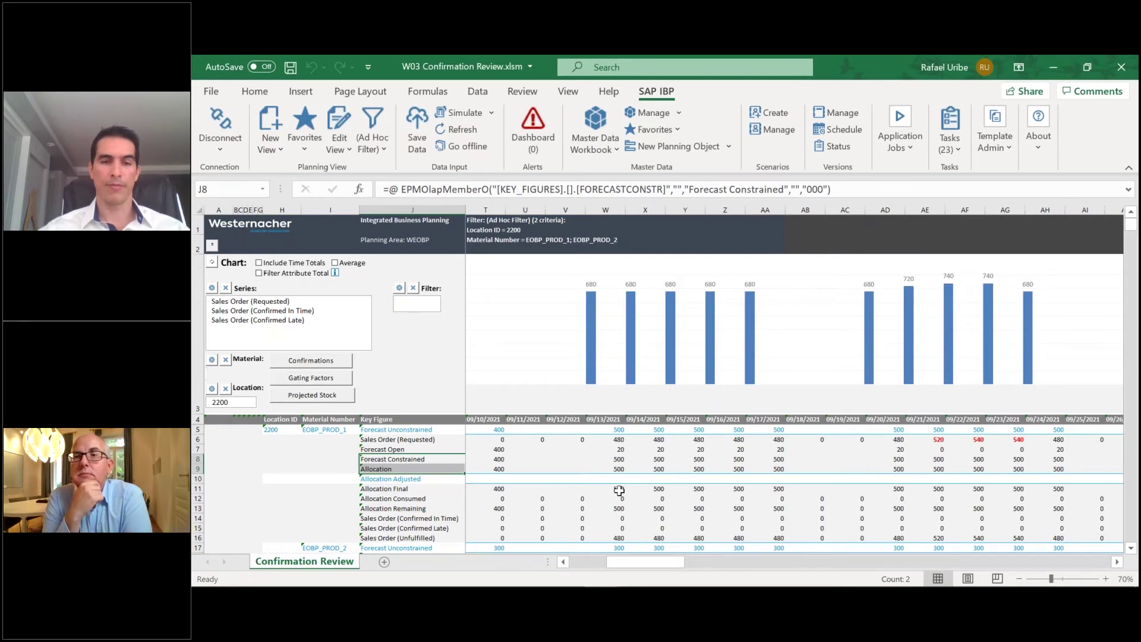
{"action": "scroll", "coordinate": [613, 487], "scroll_direction": "left", "scroll_amount": 5}
{"action": "scroll", "coordinate": [620, 491], "scroll_direction": "left", "scroll_amount": 2}
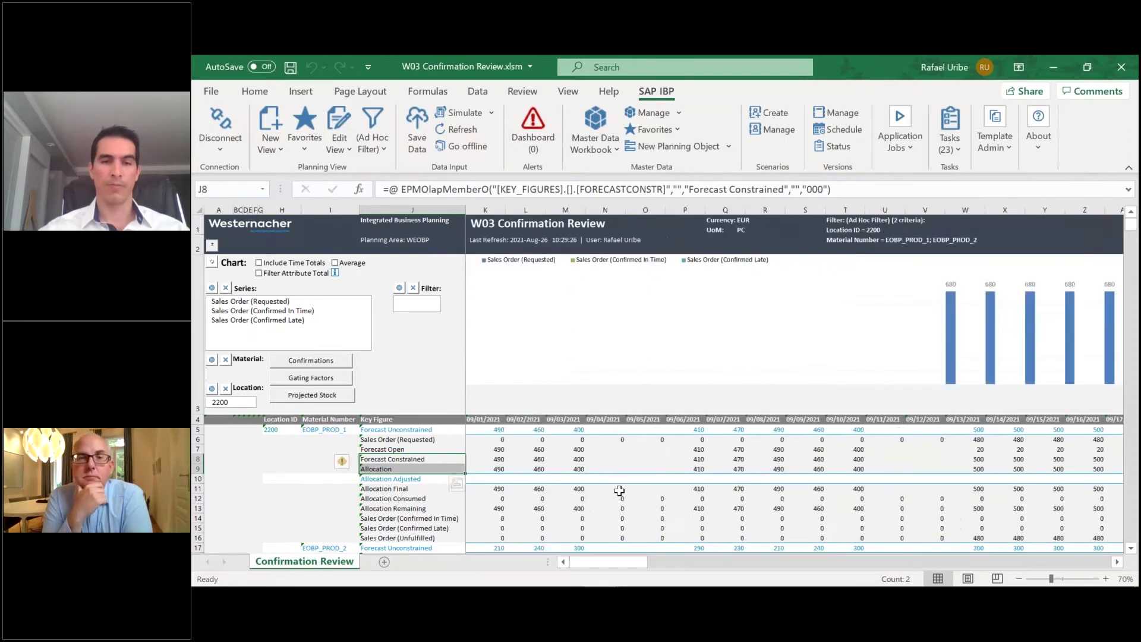
{"action": "scroll", "coordinate": [620, 491], "scroll_direction": "right", "scroll_amount": 2}
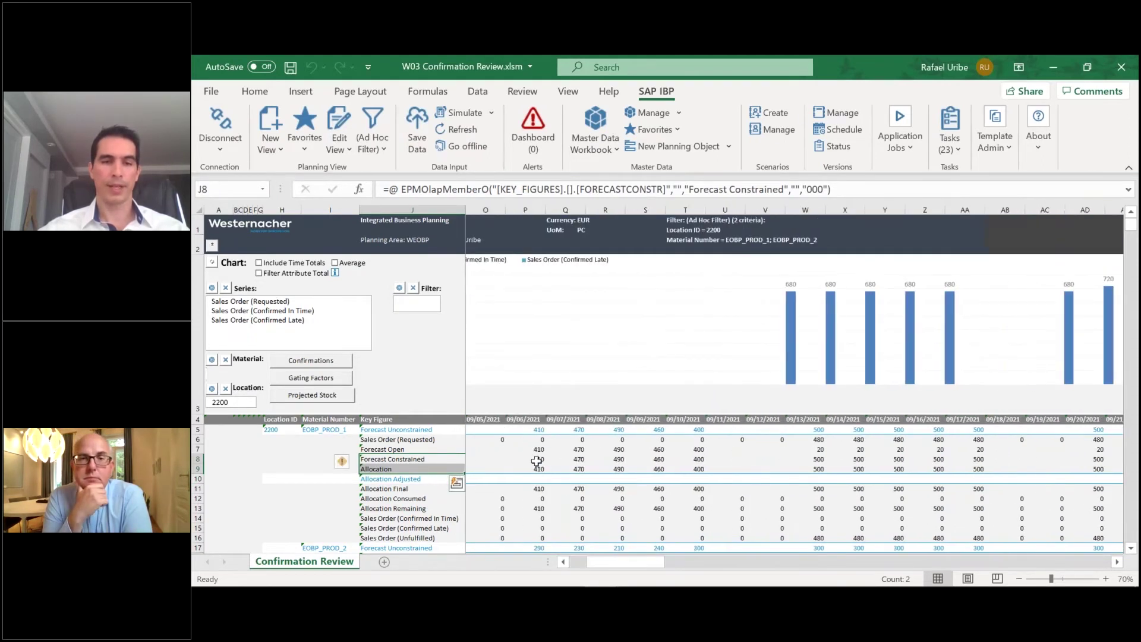
{"action": "left_click_drag", "start_coordinate": [536, 459], "coordinate": [697, 469]}
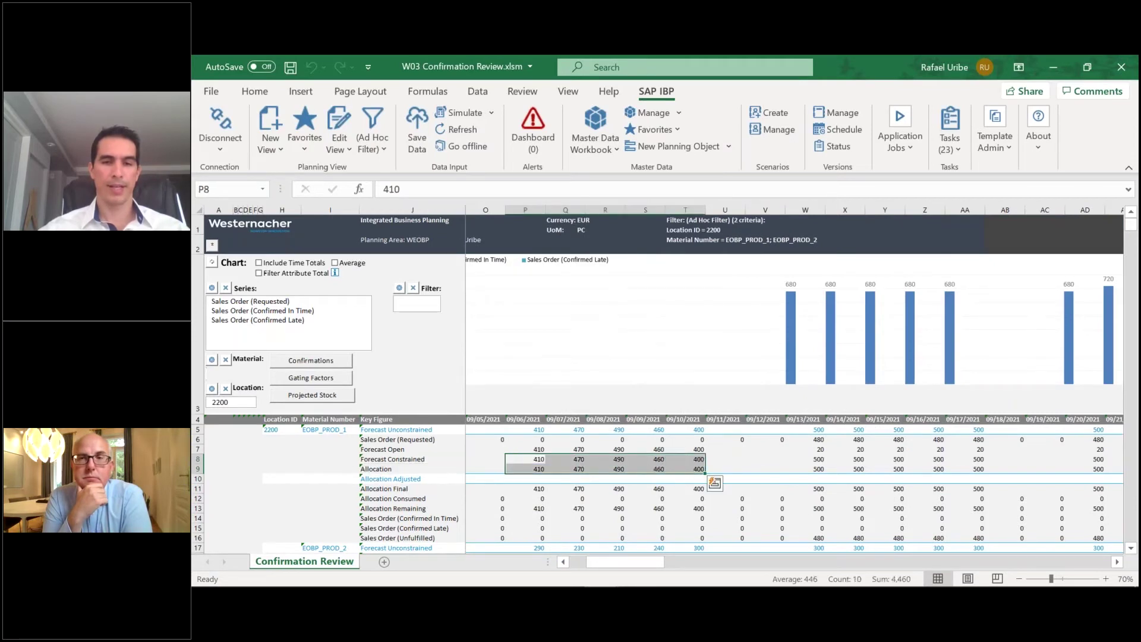
{"action": "scroll", "coordinate": [845, 513], "scroll_direction": "right", "scroll_amount": 3}
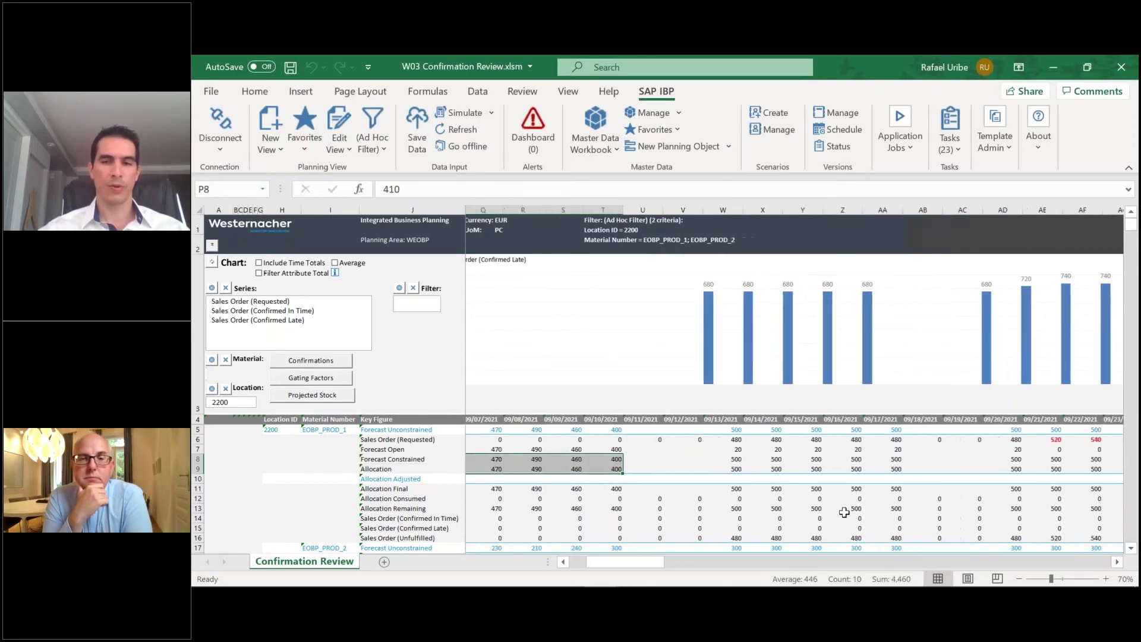
{"action": "scroll", "coordinate": [845, 512], "scroll_direction": "right", "scroll_amount": 3}
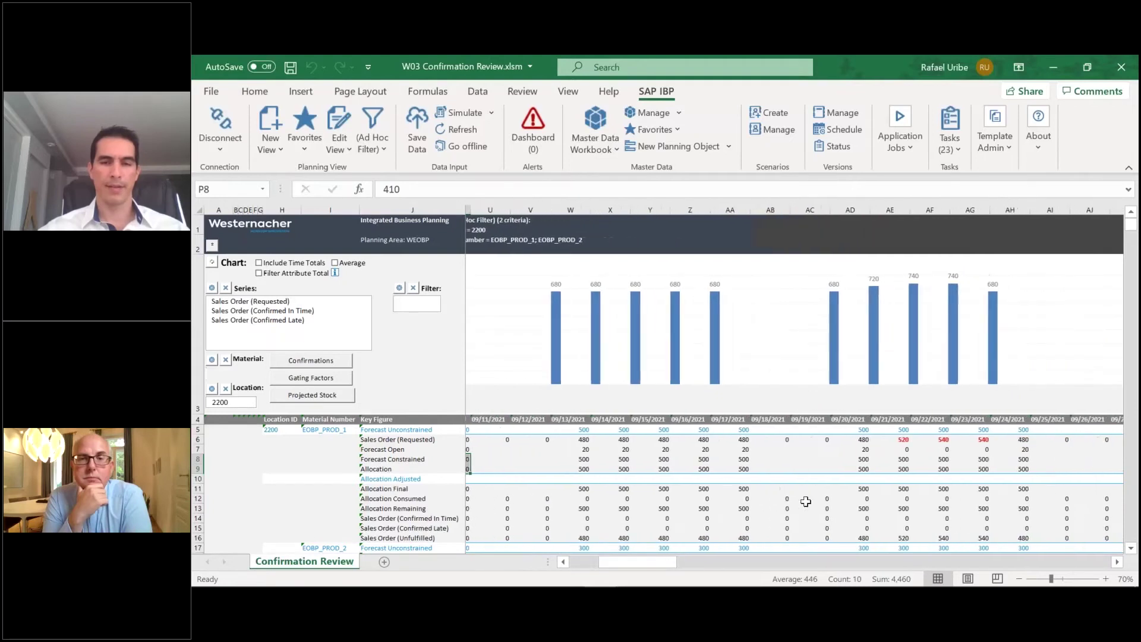
{"action": "left_click_drag", "start_coordinate": [577, 461], "coordinate": [739, 470]}
{"action": "left_click_drag", "start_coordinate": [860, 458], "coordinate": [1020, 470]}
{"action": "scroll", "coordinate": [706, 481], "scroll_direction": "down", "scroll_amount": 3}
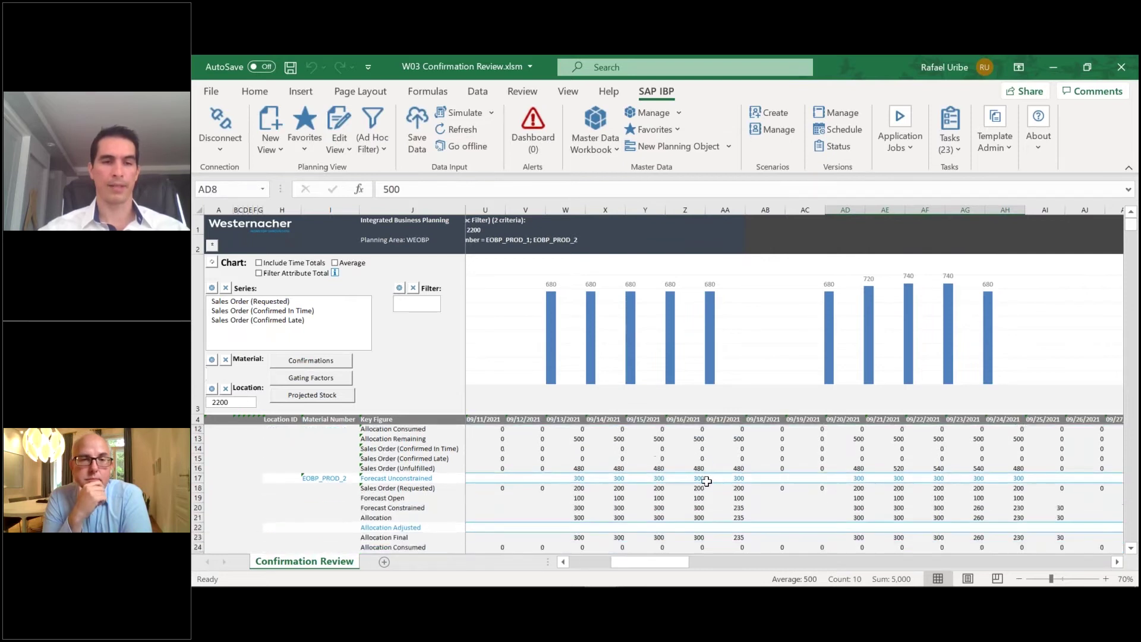
{"action": "scroll", "coordinate": [706, 481], "scroll_direction": "down", "scroll_amount": 1}
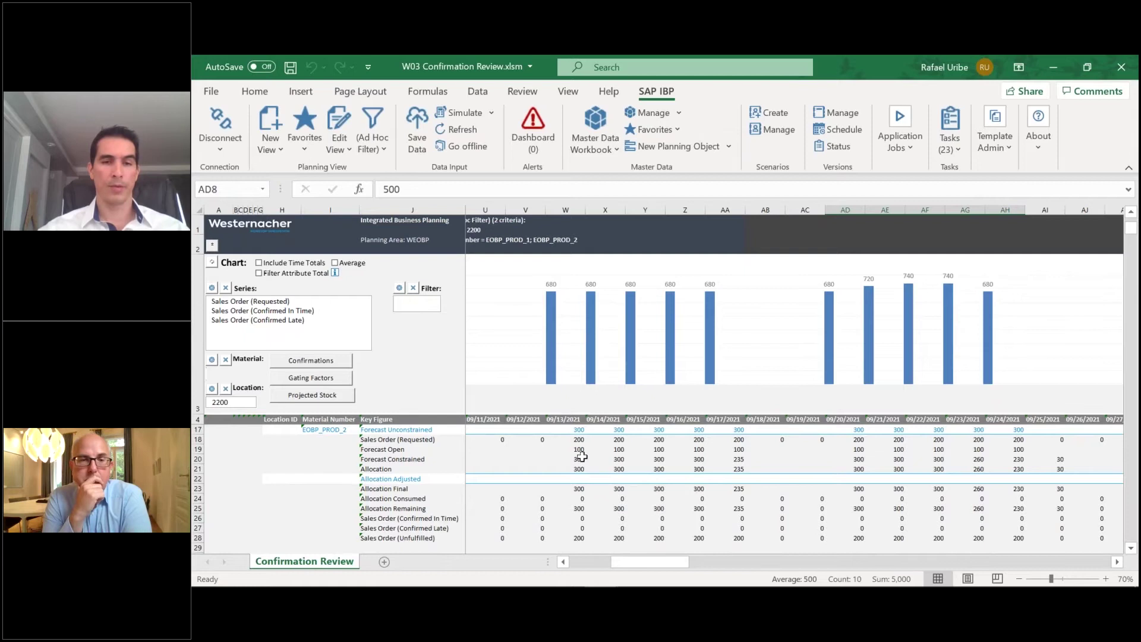
{"action": "left_click_drag", "start_coordinate": [579, 460], "coordinate": [737, 469]}
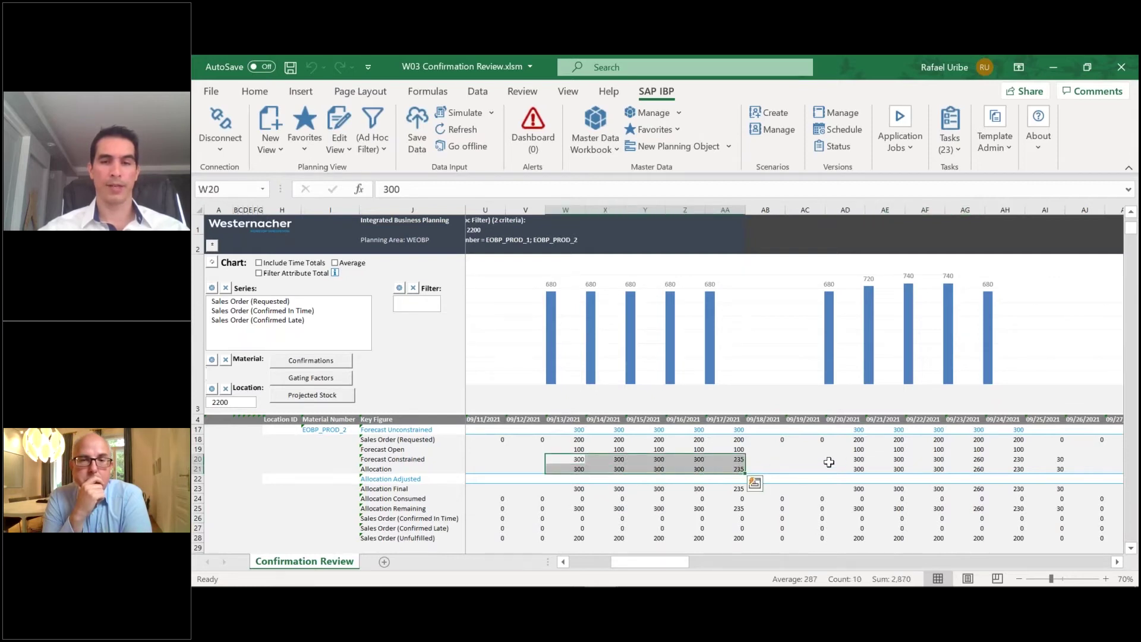
{"action": "left_click_drag", "start_coordinate": [854, 460], "coordinate": [1061, 470]}
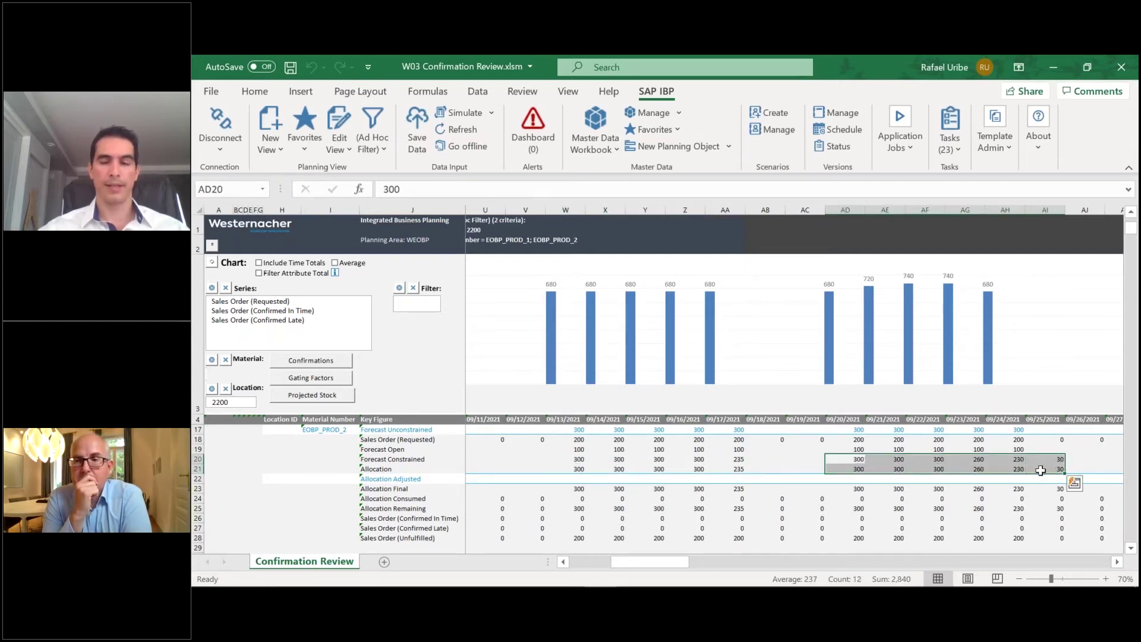
{"action": "scroll", "coordinate": [779, 502], "scroll_direction": "left", "scroll_amount": 4}
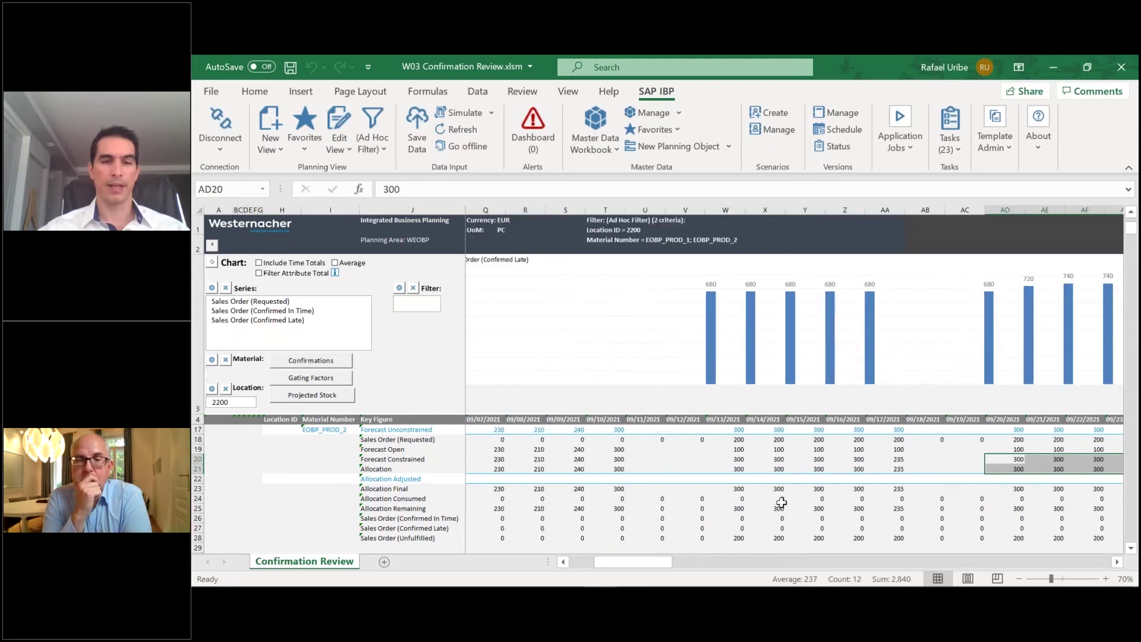
{"action": "scroll", "coordinate": [818, 501], "scroll_direction": "left", "scroll_amount": 1}
{"action": "left_click_drag", "start_coordinate": [500, 459], "coordinate": [635, 469]}
{"action": "scroll", "coordinate": [951, 484], "scroll_direction": "right", "scroll_amount": 6}
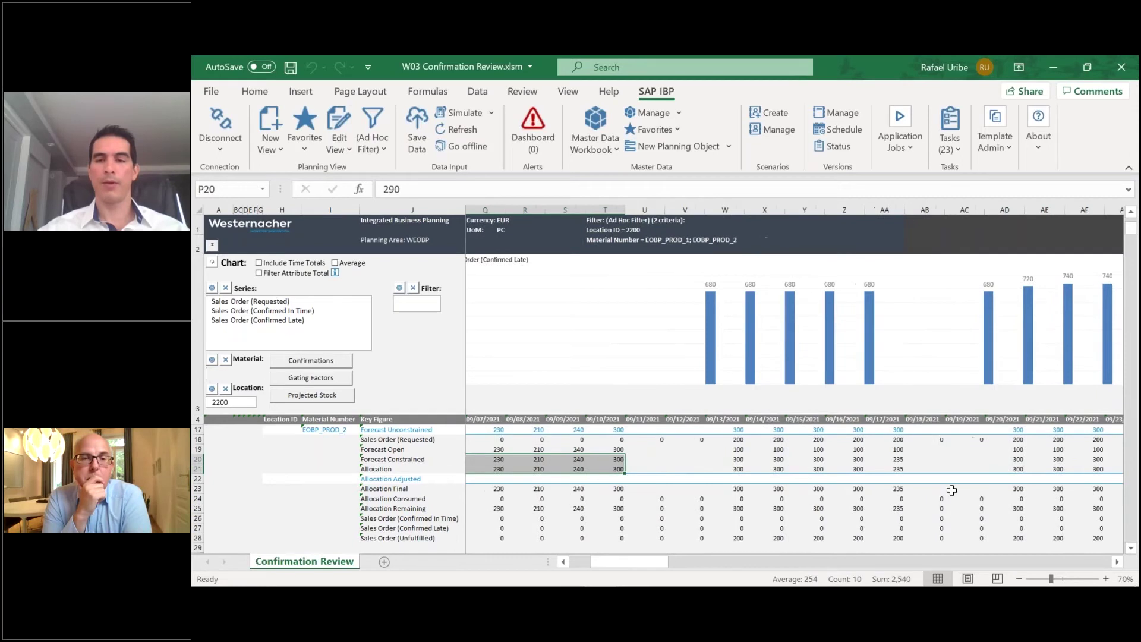
{"action": "scroll", "coordinate": [952, 490], "scroll_direction": "up", "scroll_amount": 1}
{"action": "scroll", "coordinate": [952, 490], "scroll_direction": "up", "scroll_amount": 1}
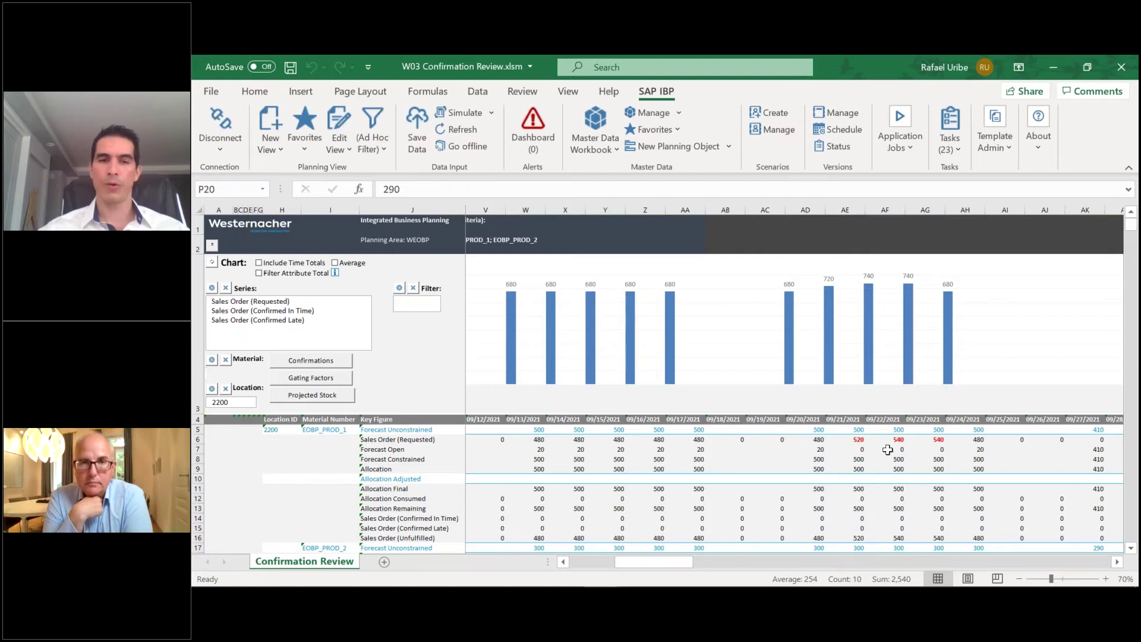
{"action": "left_click", "coordinate": [860, 439]}
{"action": "left_click_drag", "start_coordinate": [860, 439], "coordinate": [913, 437]}
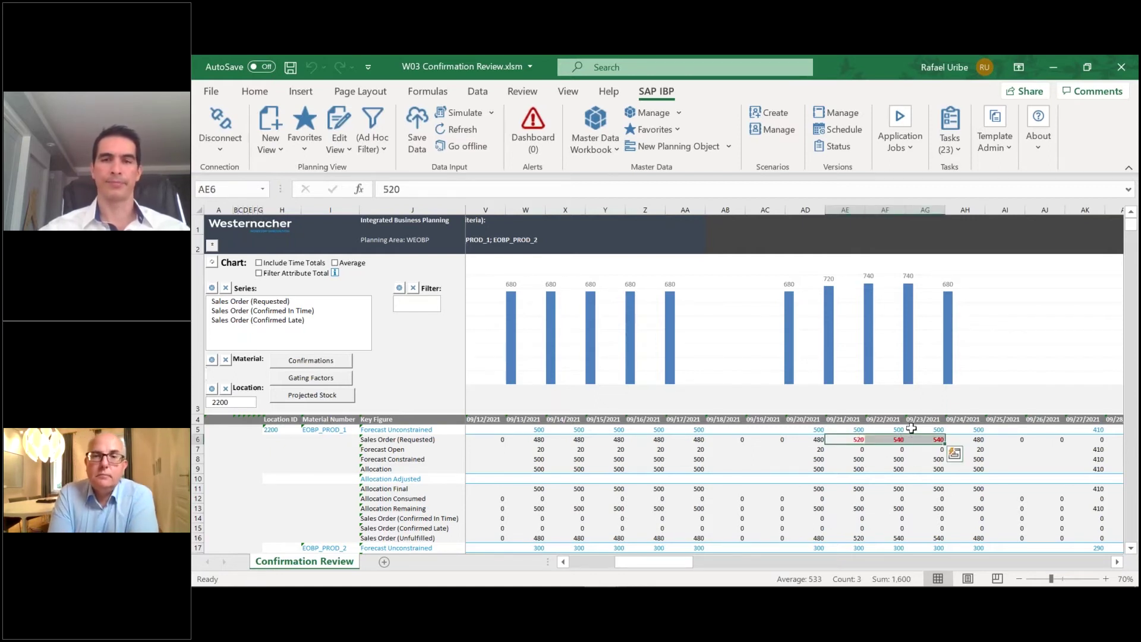
Run the WEOBP: Confirmation Run job once with the Demo PRODLOC filter
{"action": "left_click", "coordinate": [909, 155]}
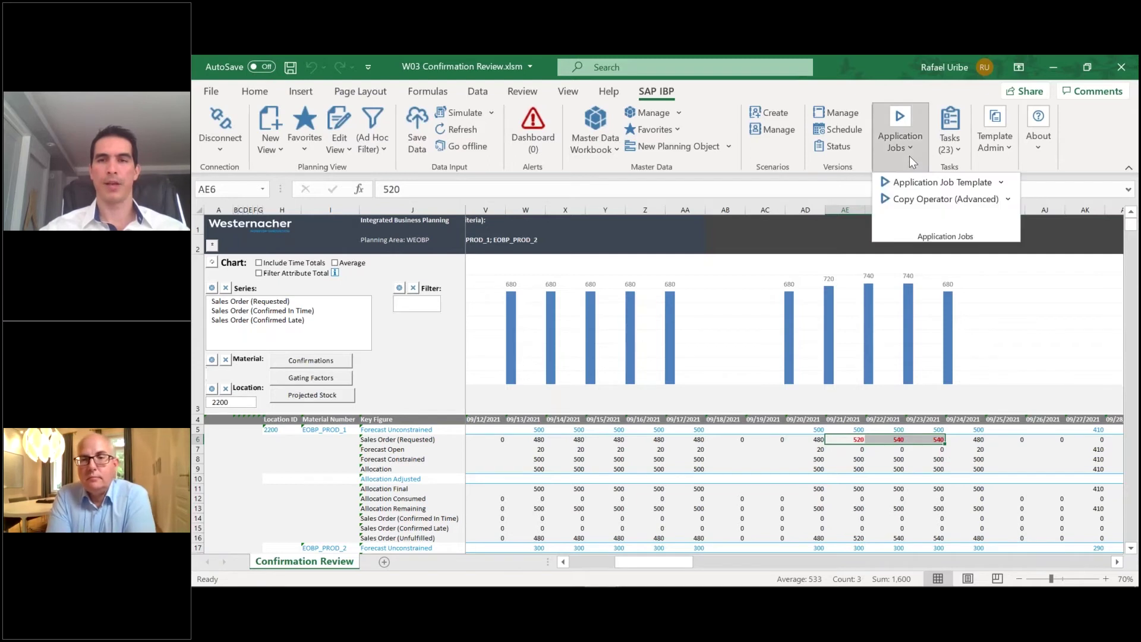
{"action": "left_click", "coordinate": [981, 195]}
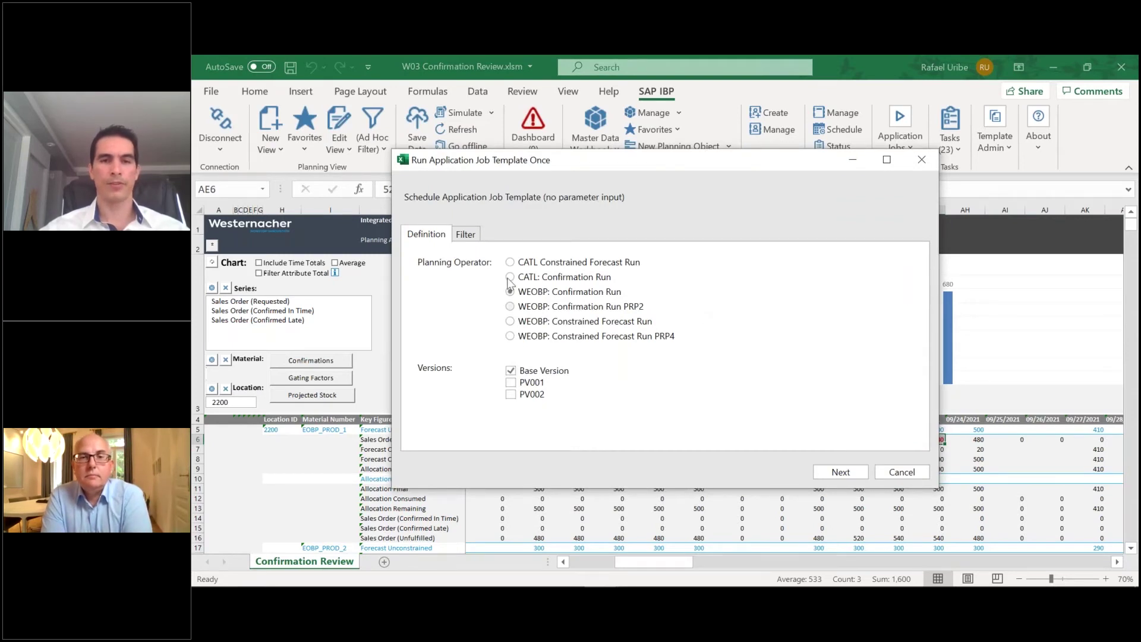
{"action": "left_click", "coordinate": [466, 234]}
{"action": "left_click", "coordinate": [529, 263]}
{"action": "left_click", "coordinate": [526, 330]}
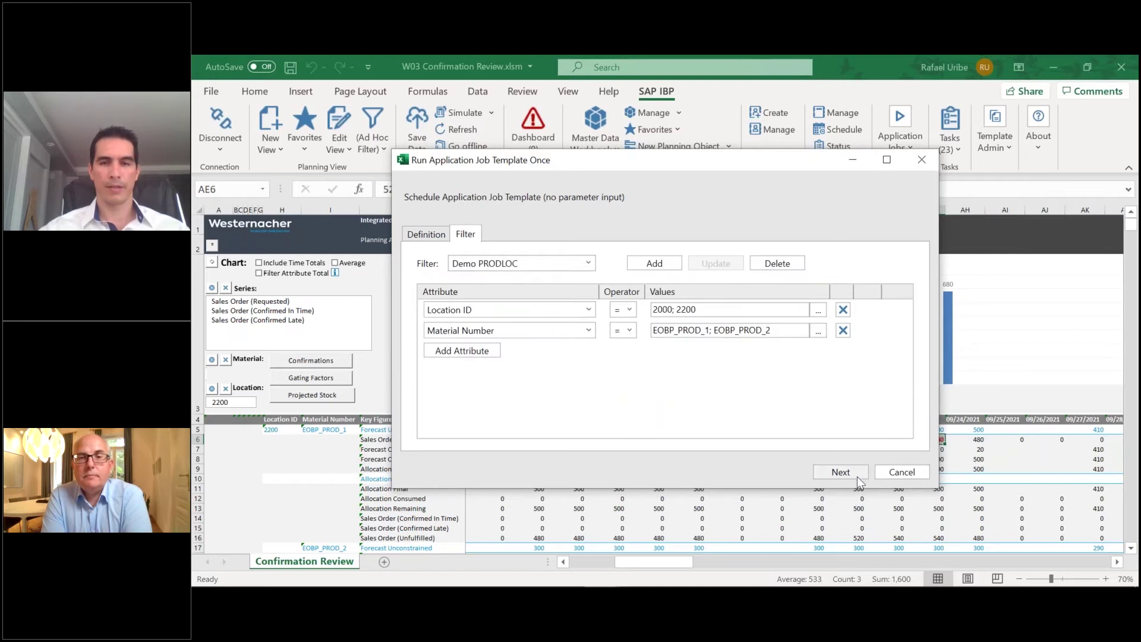
{"action": "left_click", "coordinate": [857, 475]}
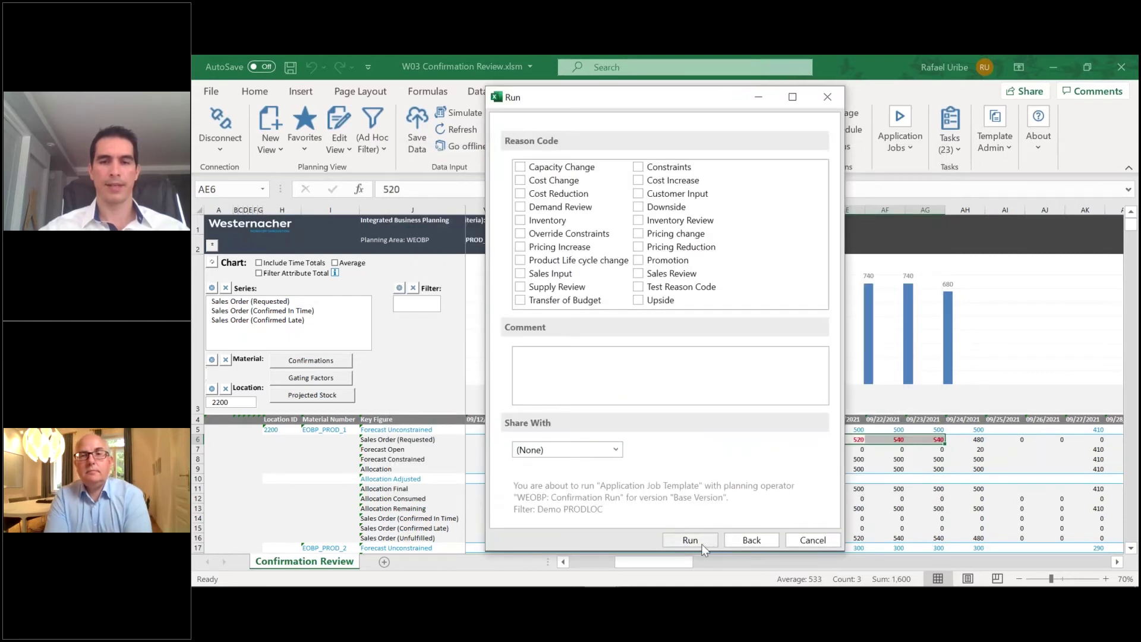
{"action": "left_click", "coordinate": [702, 544]}
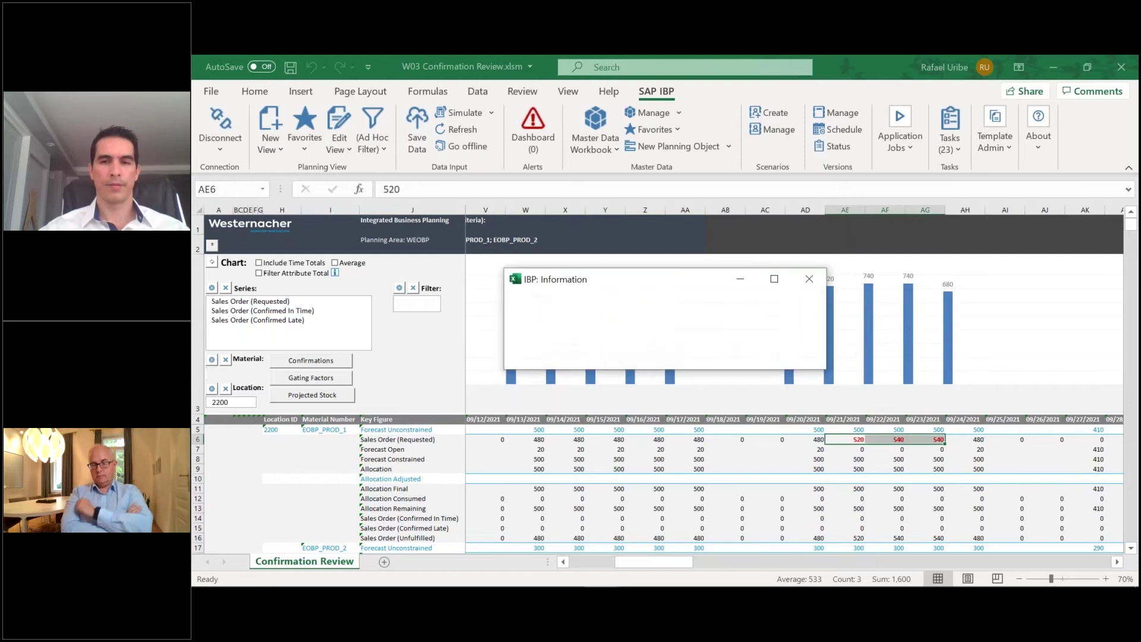
{"action": "left_click", "coordinate": [795, 361]}
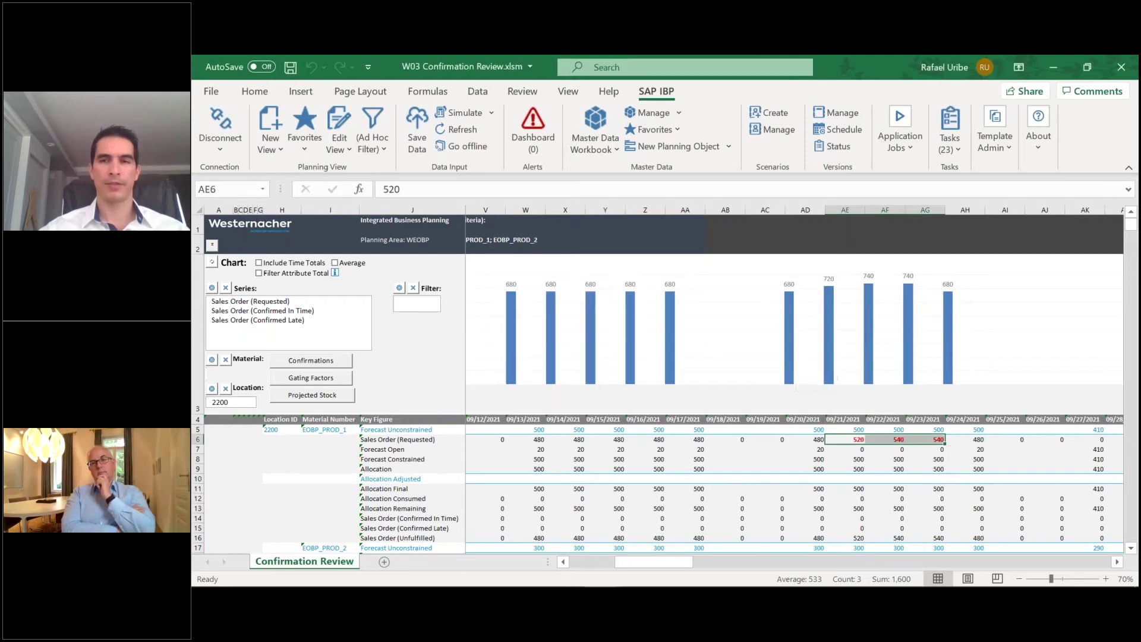
Show the status list of application jobs from the Application Job Template options
{"action": "left_click", "coordinate": [901, 146]}
{"action": "left_click", "coordinate": [1002, 182]}
{"action": "left_click", "coordinate": [950, 249]}
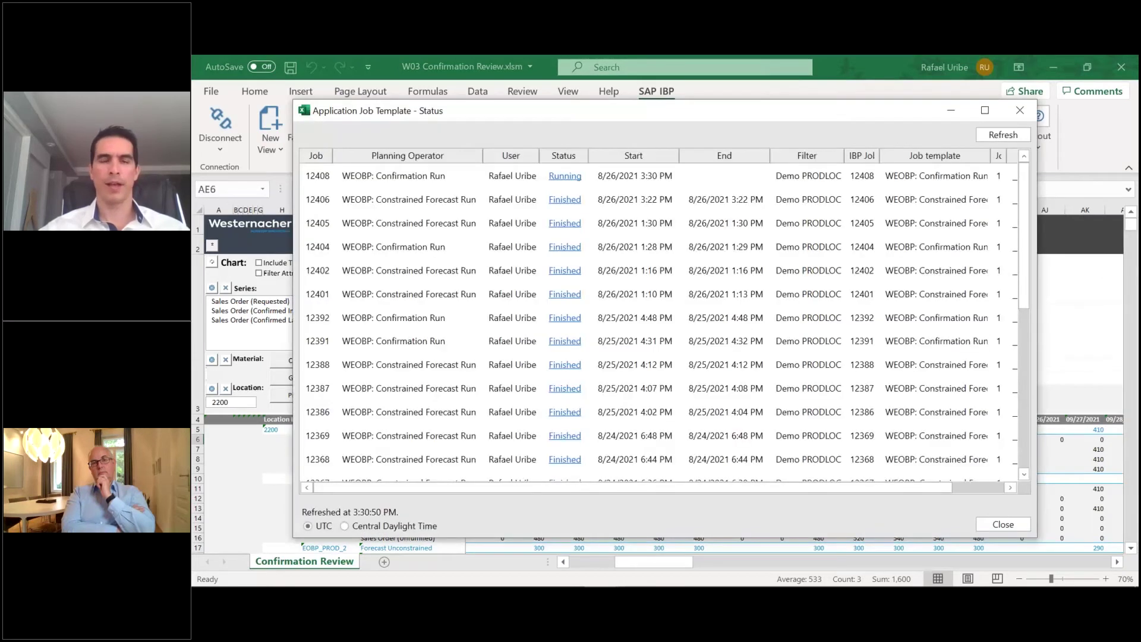
Refresh the job list until job 12408 shows Finished, then close the status list
{"action": "left_click_drag", "start_coordinate": [880, 156], "coordinate": [916, 156]}
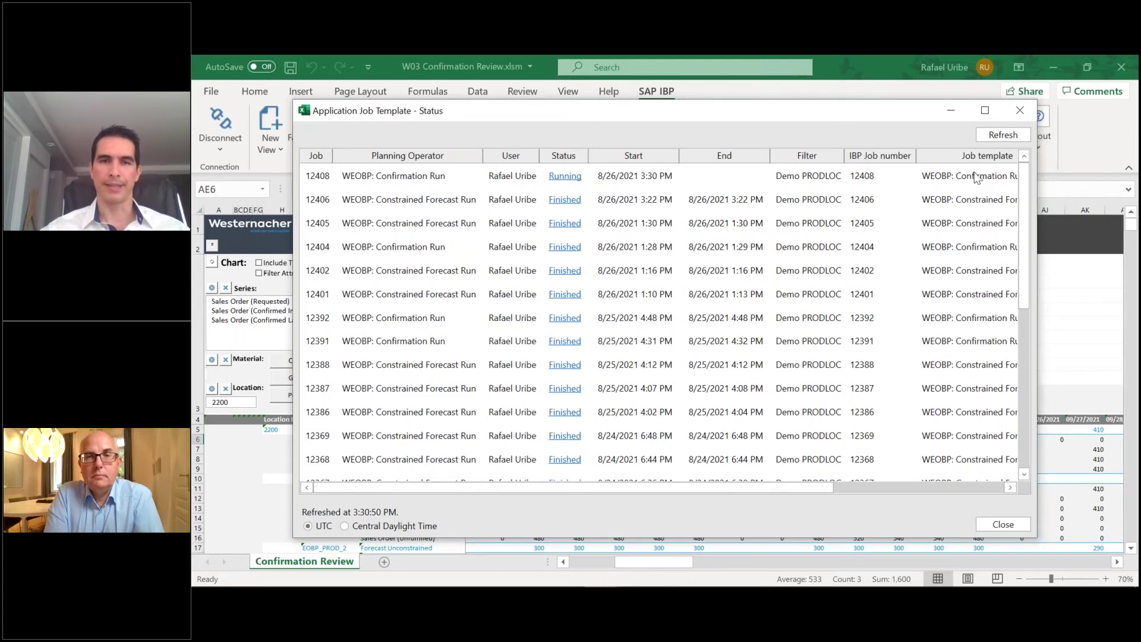
{"action": "left_click", "coordinate": [990, 136]}
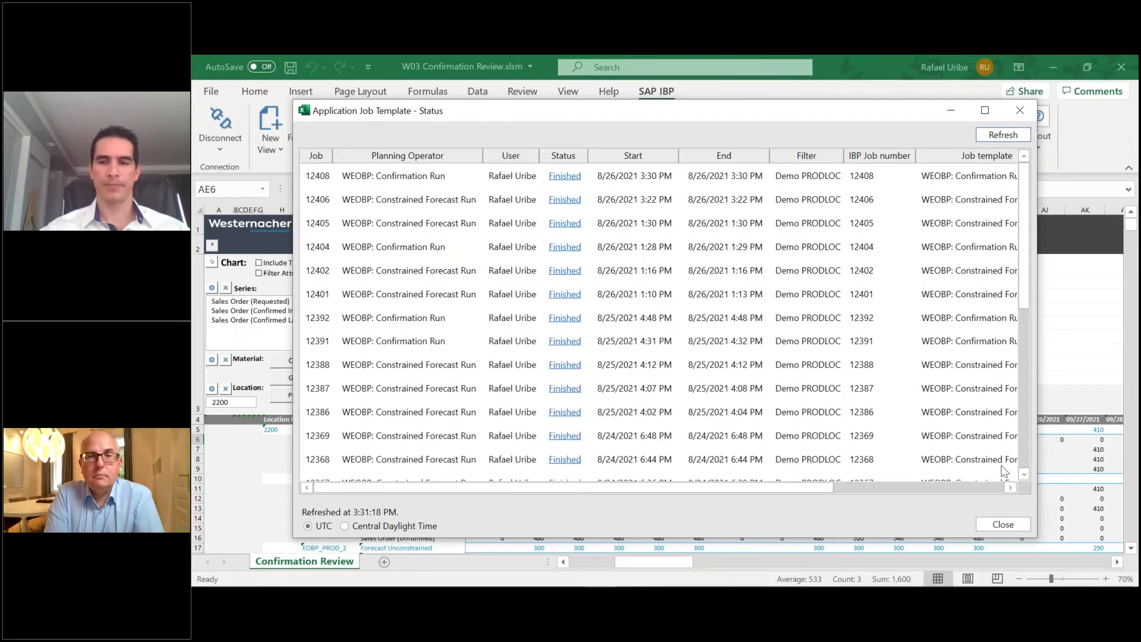
{"action": "left_click", "coordinate": [1002, 525]}
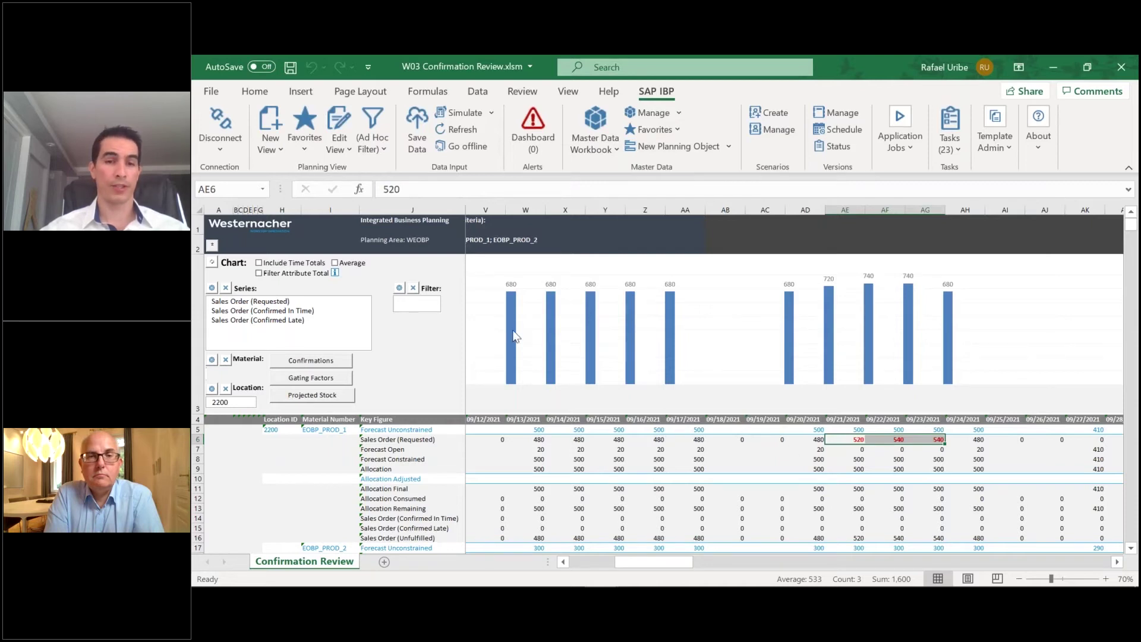
Refresh the planning view and select the requested quantities 520, 540, 540
{"action": "left_click", "coordinate": [463, 131]}
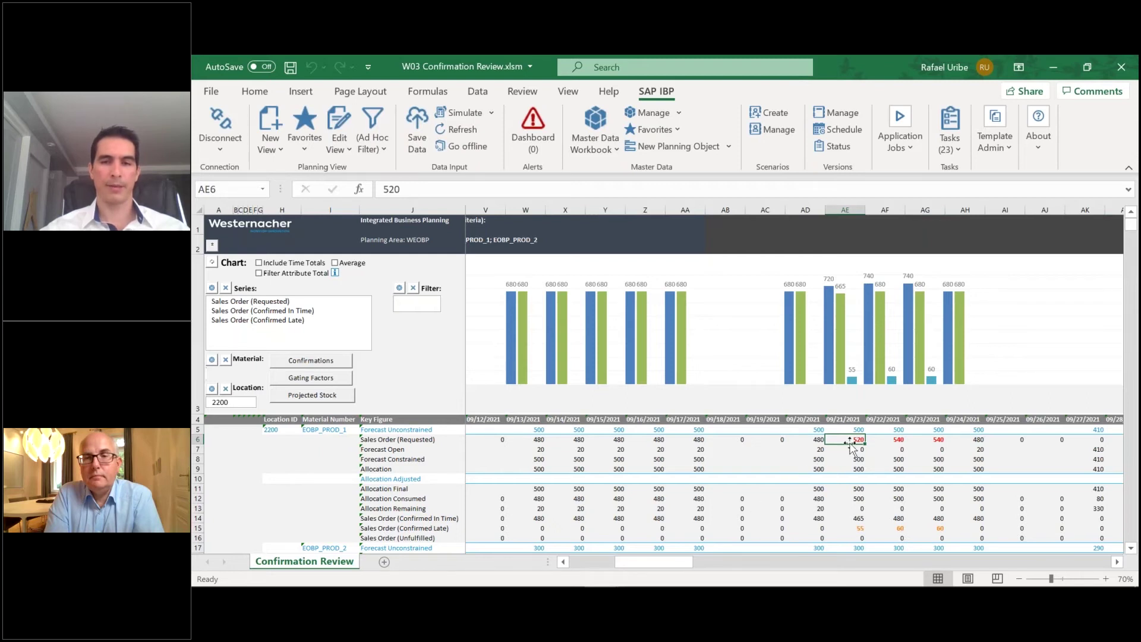
{"action": "left_click_drag", "start_coordinate": [851, 437], "coordinate": [931, 440]}
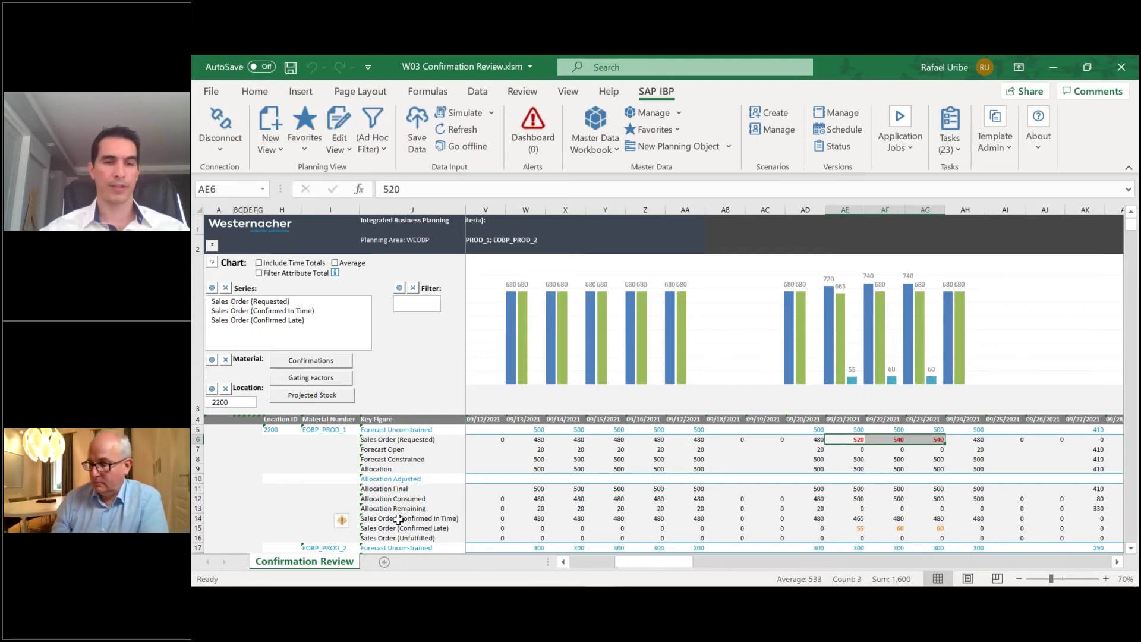
Inspect the confirmed-in-time, late and unfulfilled key figures and late quantities 55, 60, 60
{"action": "left_click", "coordinate": [398, 519]}
{"action": "left_click", "coordinate": [400, 528]}
{"action": "left_click", "coordinate": [426, 538]}
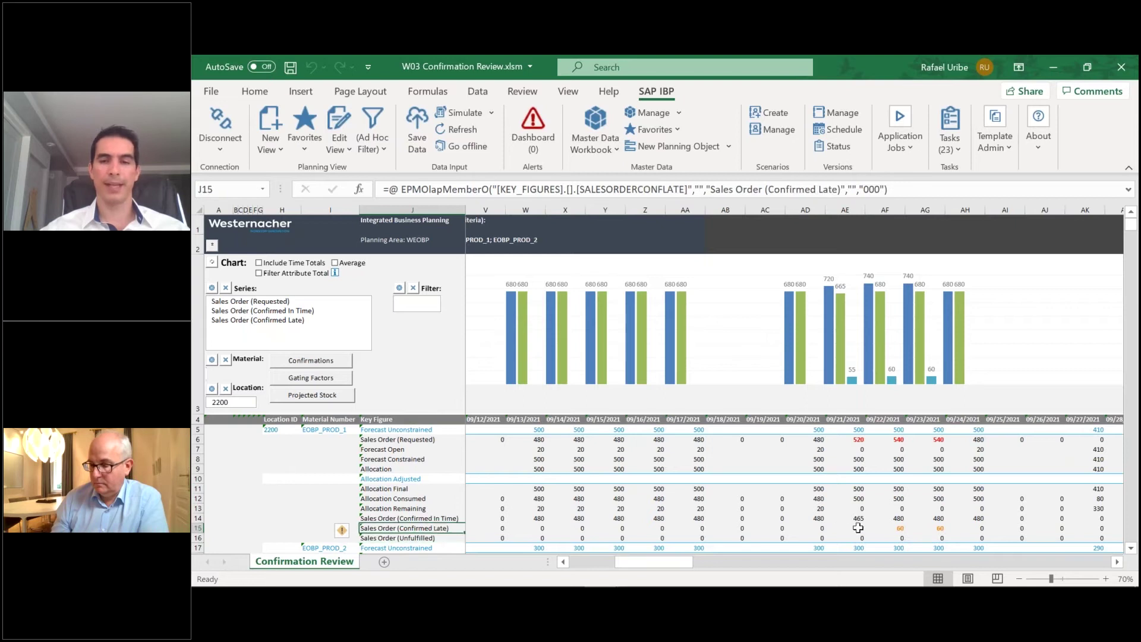
{"action": "left_click_drag", "start_coordinate": [846, 528], "coordinate": [920, 527]}
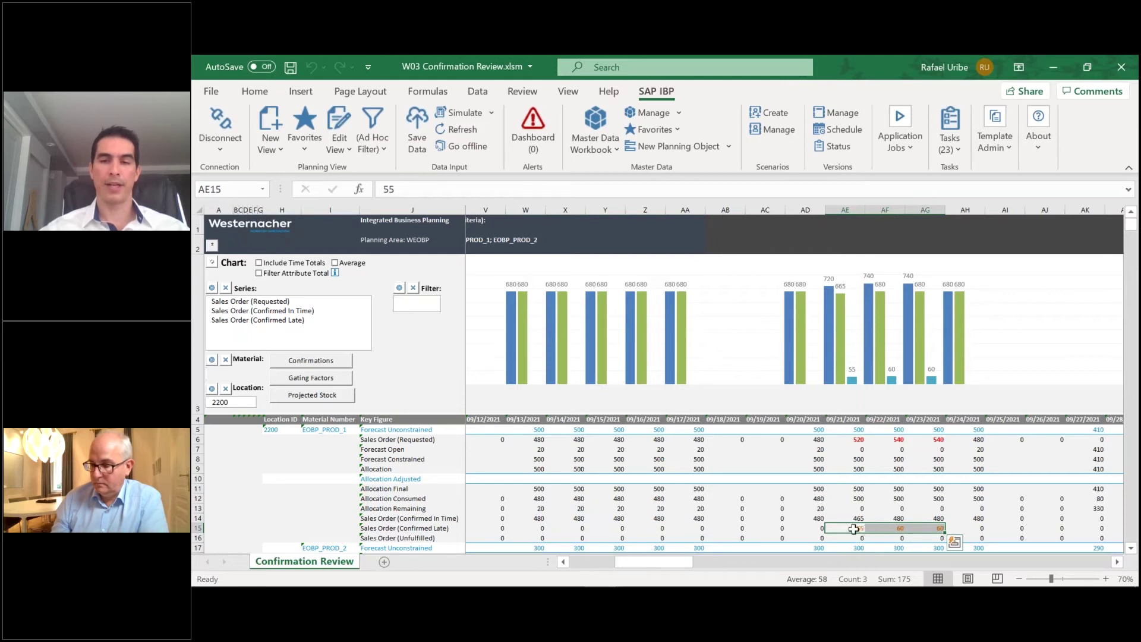
{"action": "left_click", "coordinate": [849, 528]}
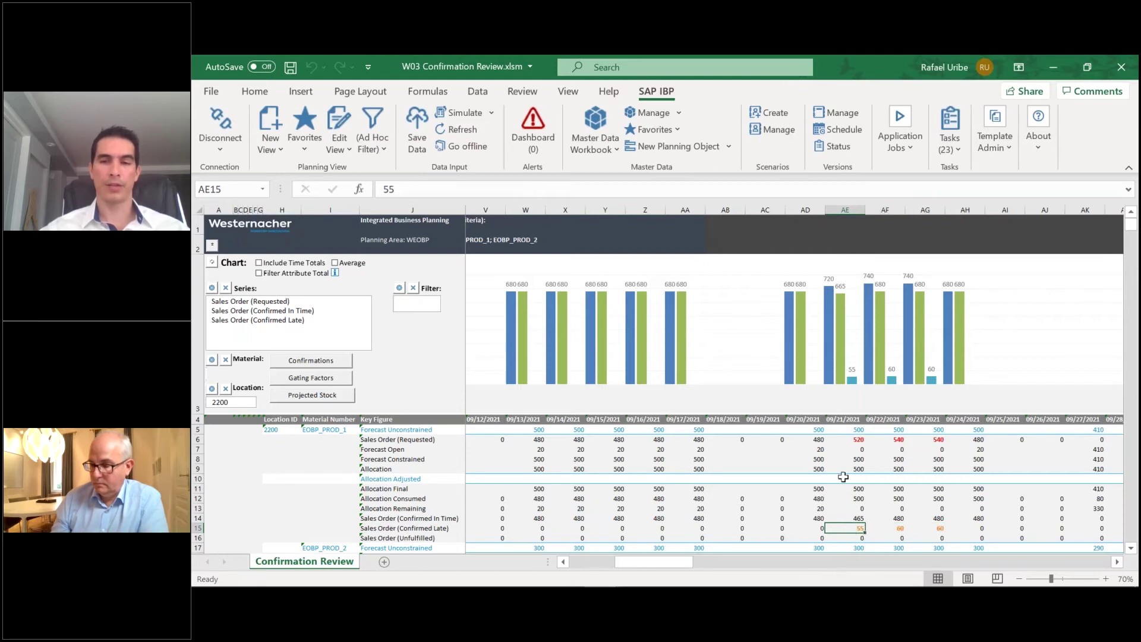
{"action": "left_click", "coordinate": [887, 527]}
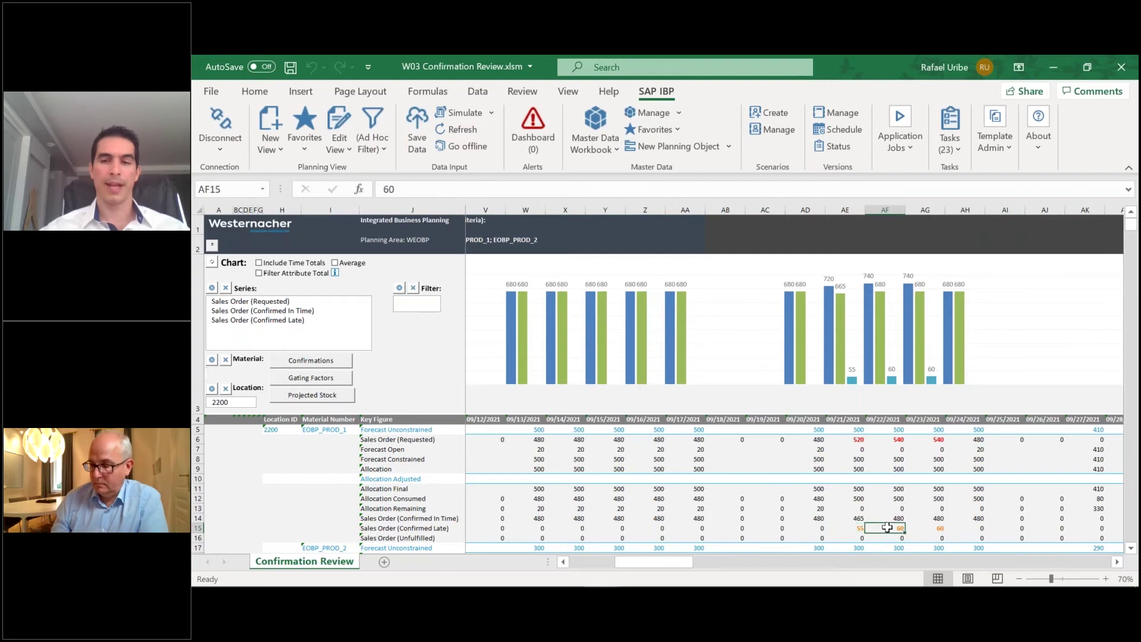
{"action": "left_click", "coordinate": [923, 527]}
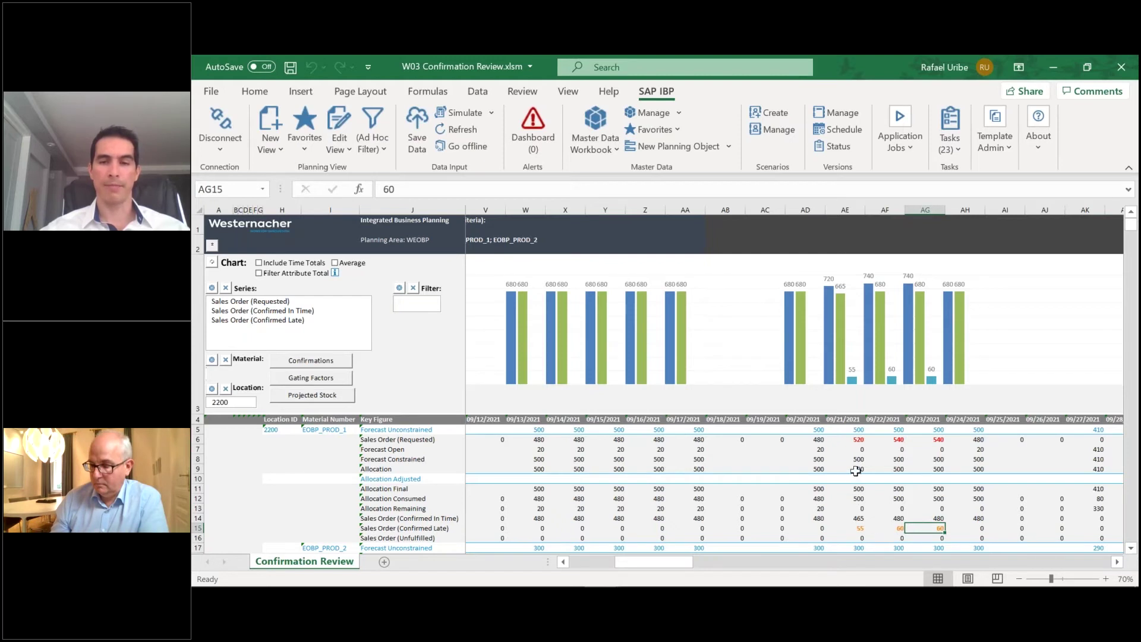
Compare allocations 500, consumed and remaining against confirmed 465, 480, 480, then open Confirmations
{"action": "left_click_drag", "start_coordinate": [856, 469], "coordinate": [938, 470]}
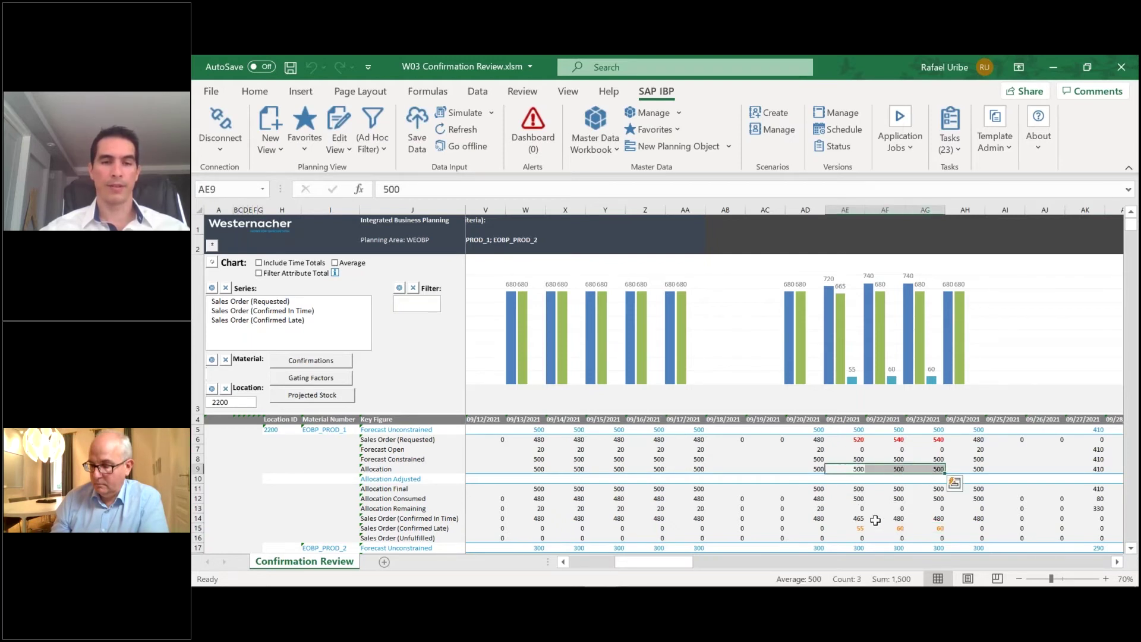
{"action": "left_click", "coordinate": [441, 500]}
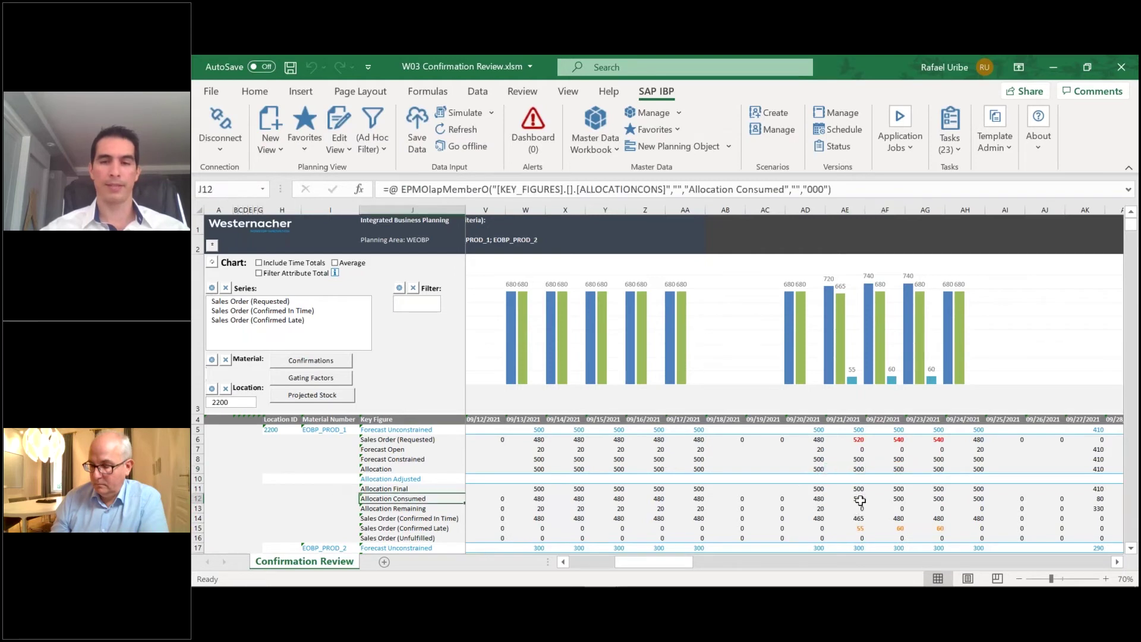
{"action": "left_click_drag", "start_coordinate": [859, 500], "coordinate": [938, 499]}
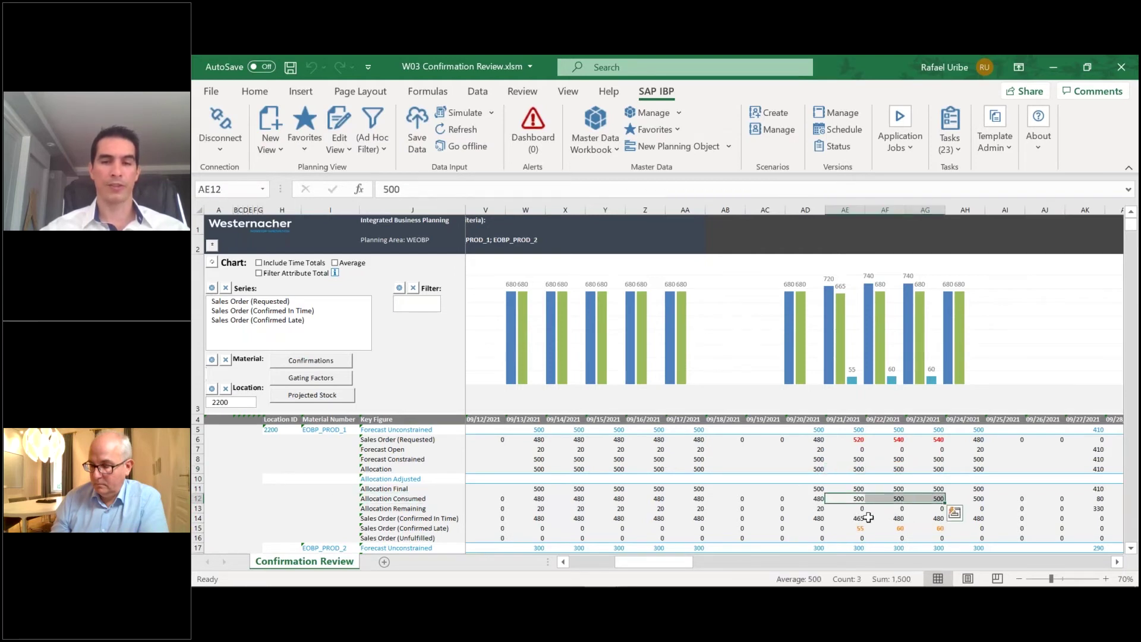
{"action": "left_click_drag", "start_coordinate": [856, 510], "coordinate": [938, 510]}
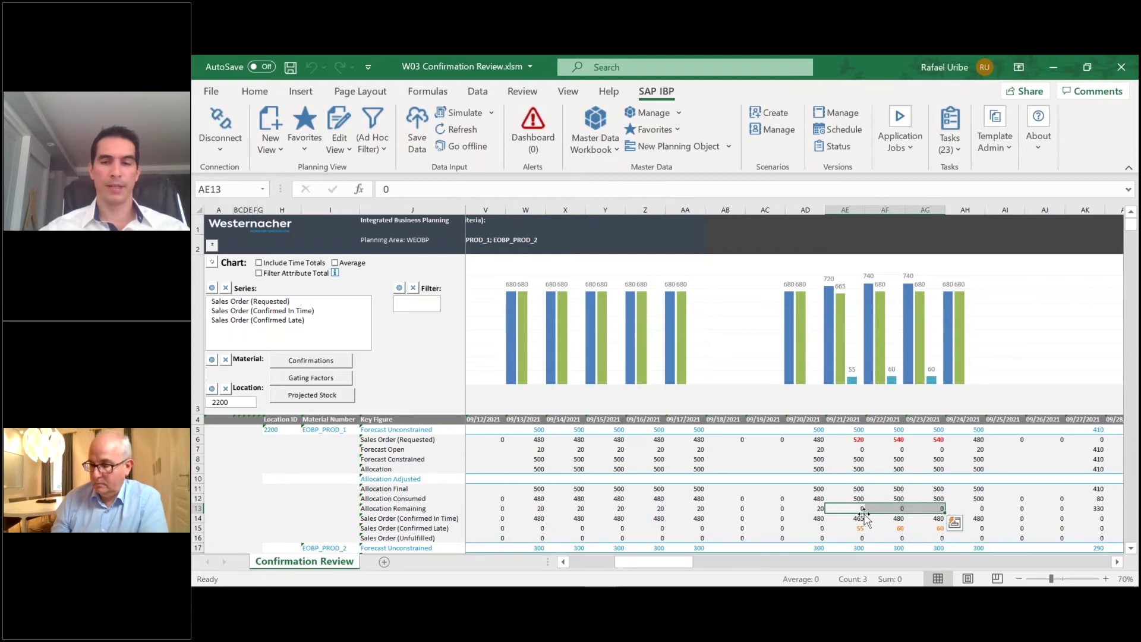
{"action": "left_click_drag", "start_coordinate": [854, 519], "coordinate": [925, 526]}
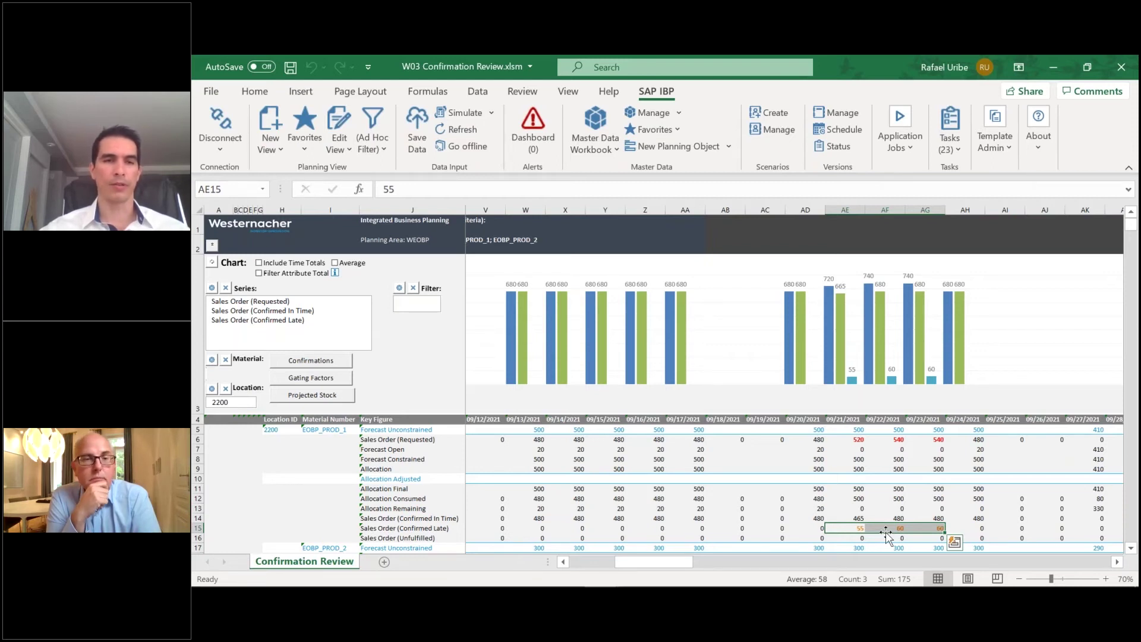
{"action": "left_click", "coordinate": [312, 361]}
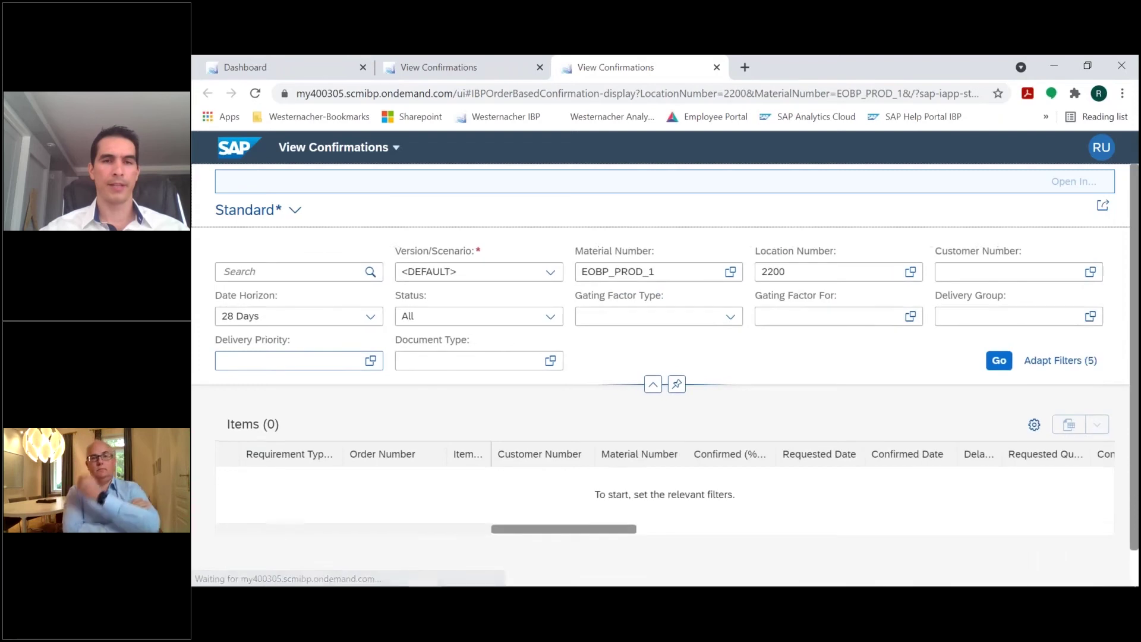
Apply the EOBP Demo view so the items table lists 40 sales orders for EOBP_PROD_1
{"action": "left_click", "coordinate": [295, 209]}
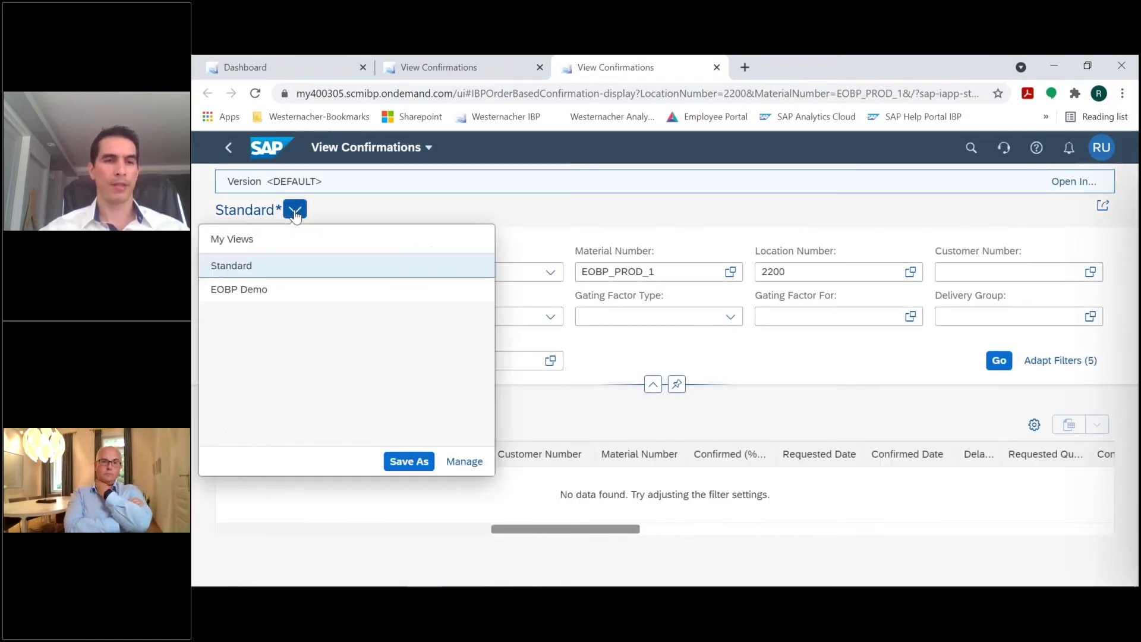
{"action": "left_click", "coordinate": [269, 291]}
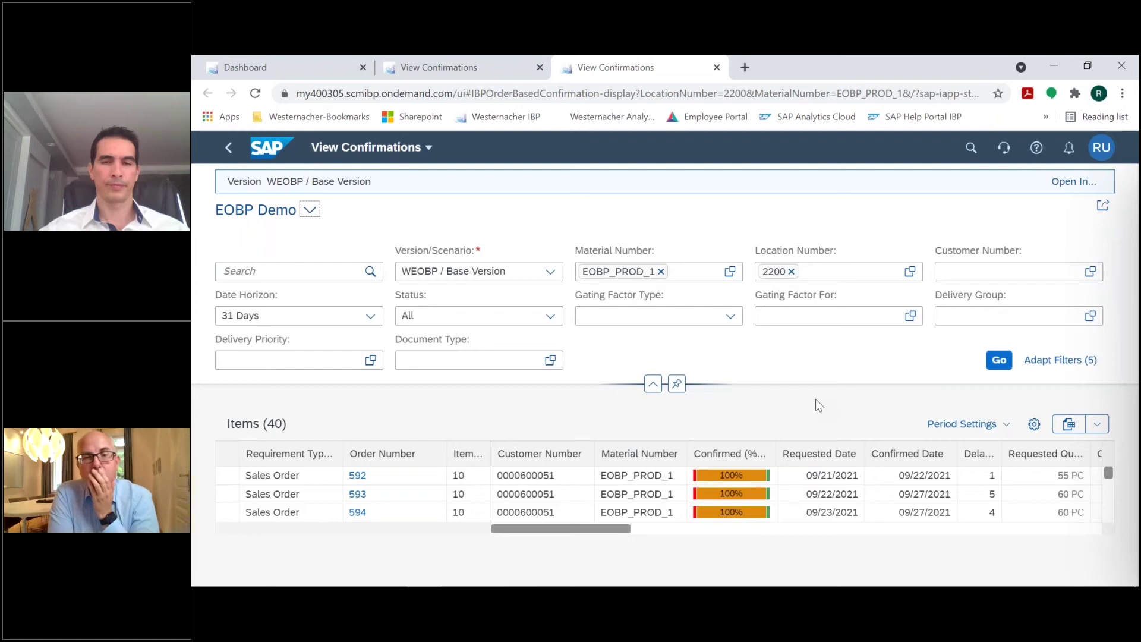
{"action": "left_click", "coordinate": [653, 383]}
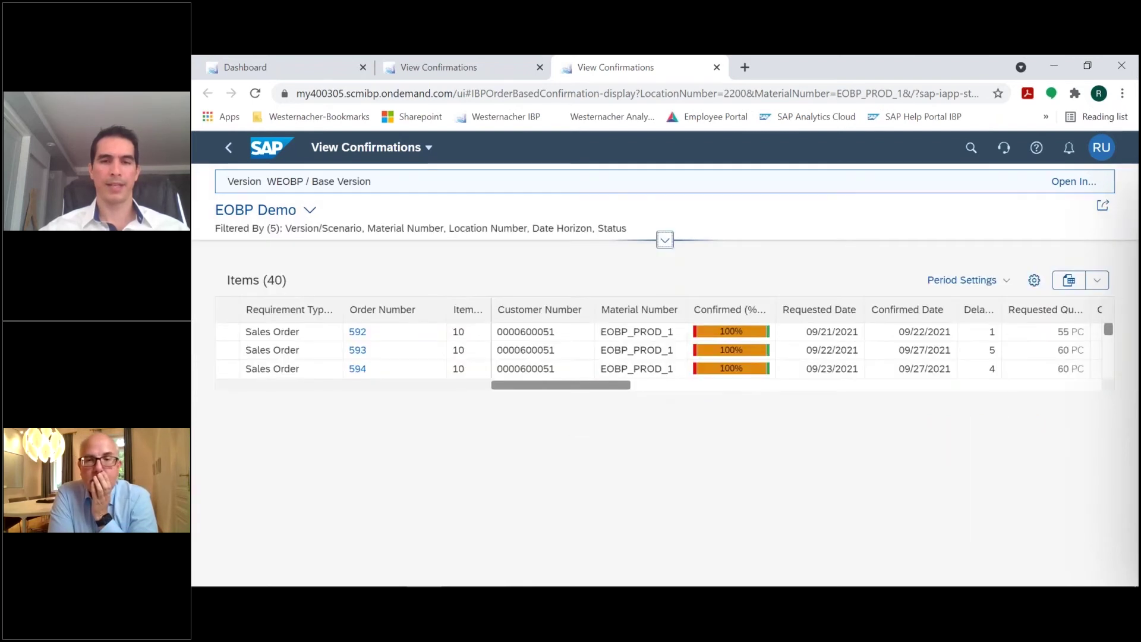
{"action": "left_click", "coordinate": [1010, 283]}
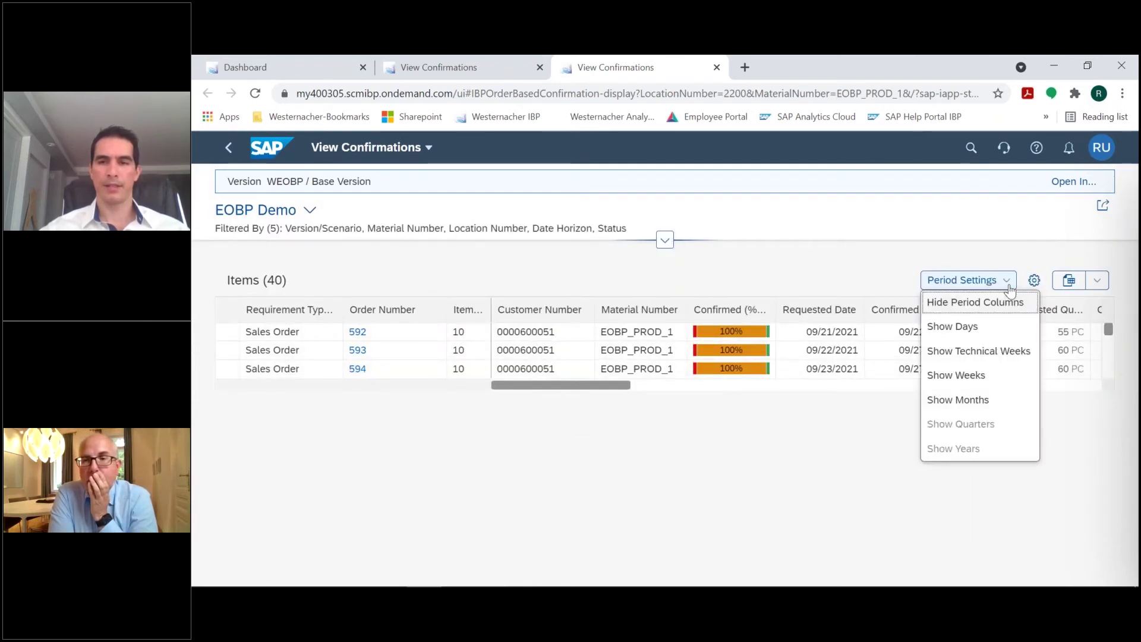
Hide the period columns in the items table to expose the delay days
{"action": "left_click", "coordinate": [1008, 300]}
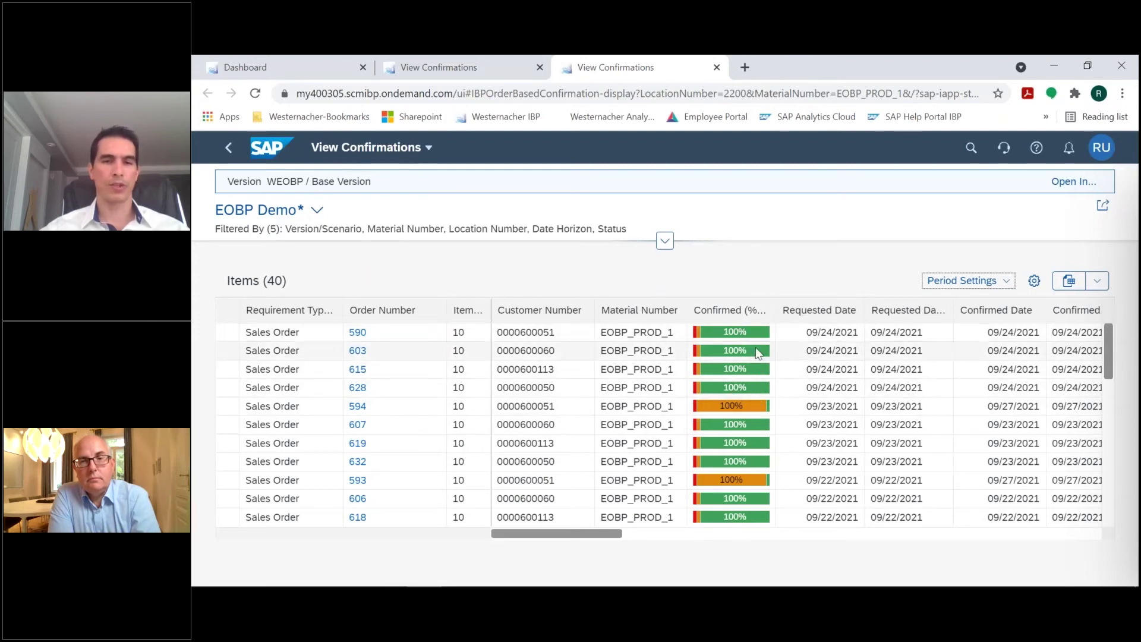
{"action": "mouse_move", "coordinate": [747, 387]}
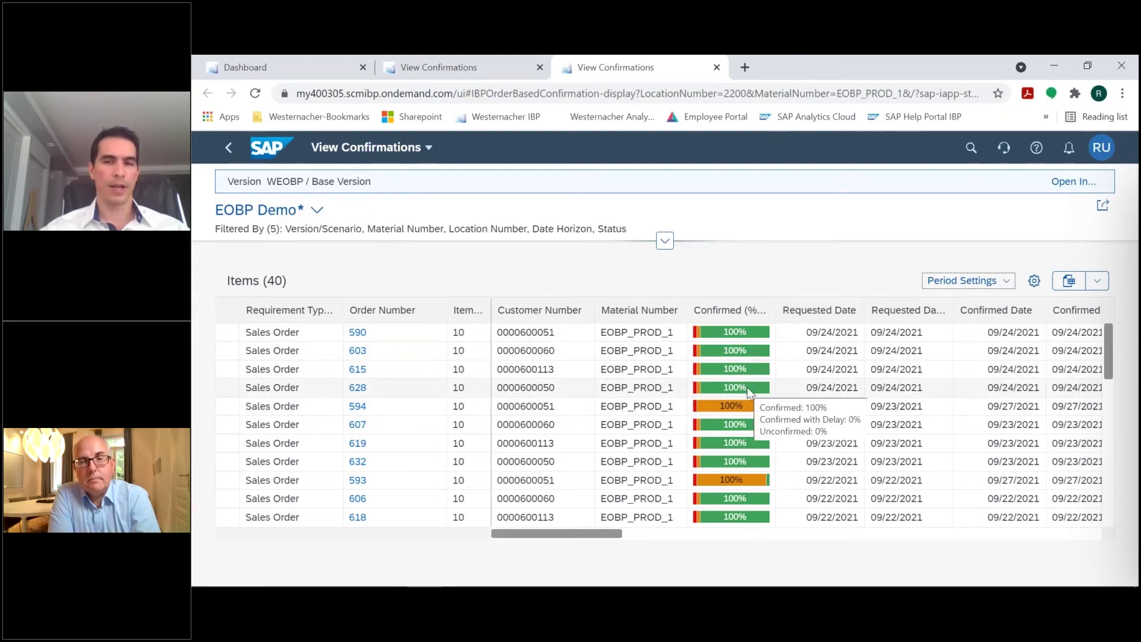
{"action": "mouse_move", "coordinate": [747, 407]}
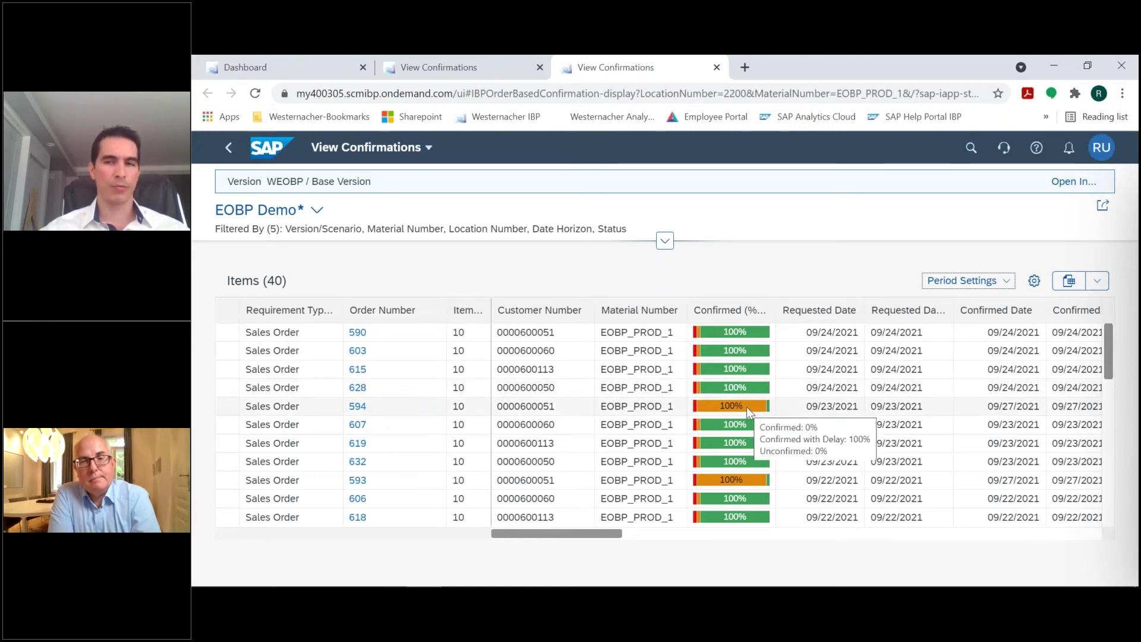
{"action": "left_click", "coordinate": [1007, 283]}
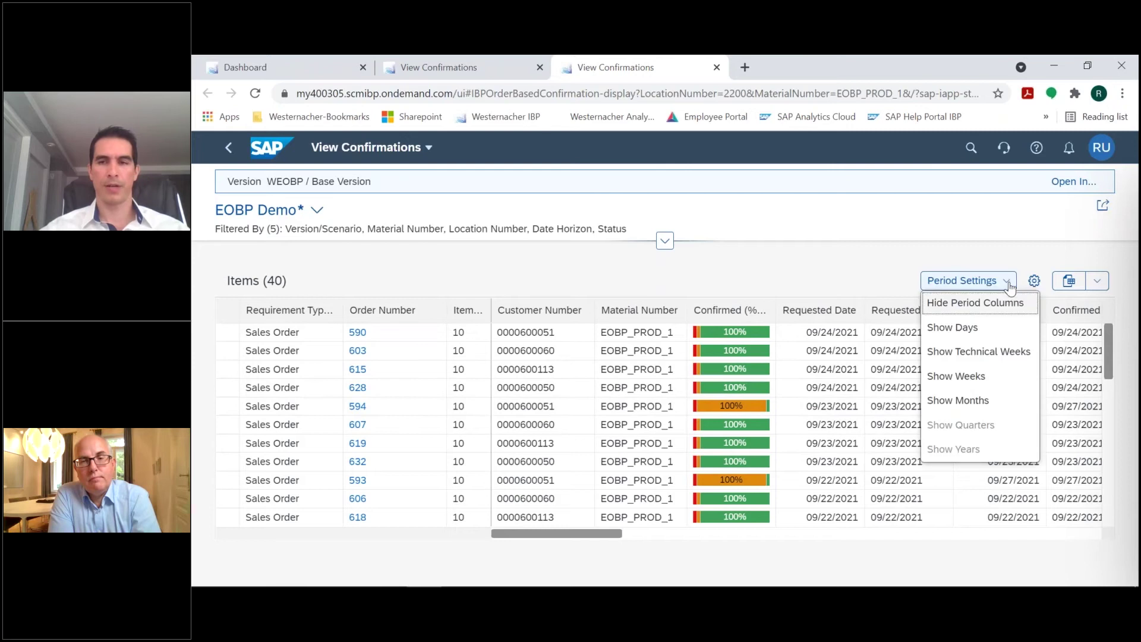
{"action": "left_click", "coordinate": [975, 331]}
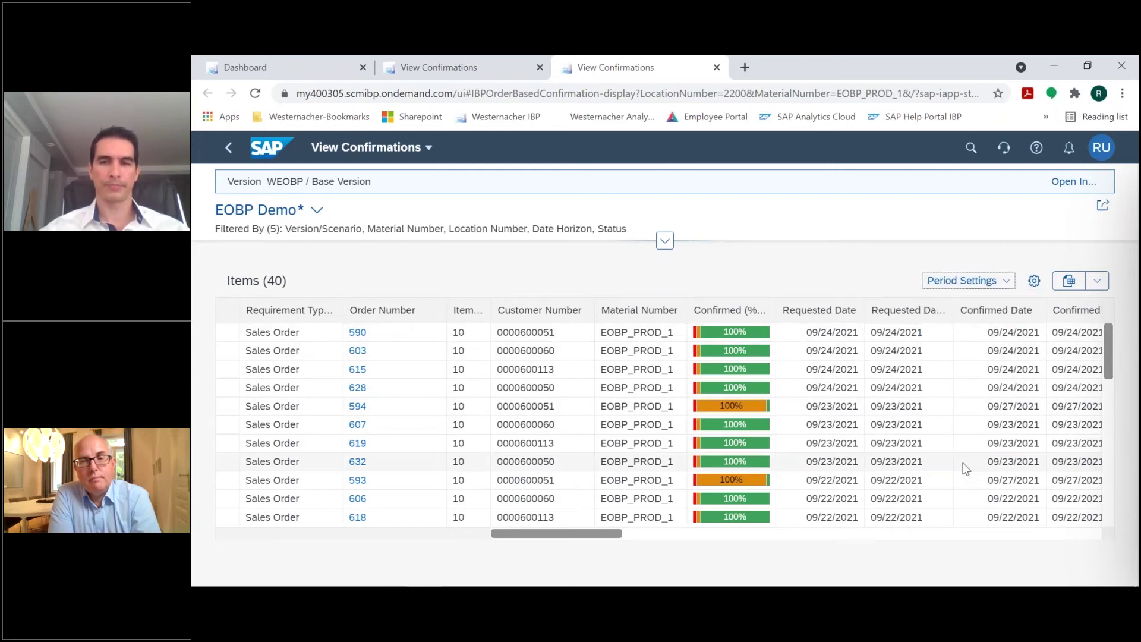
{"action": "left_click", "coordinate": [964, 281]}
{"action": "left_click", "coordinate": [975, 301]}
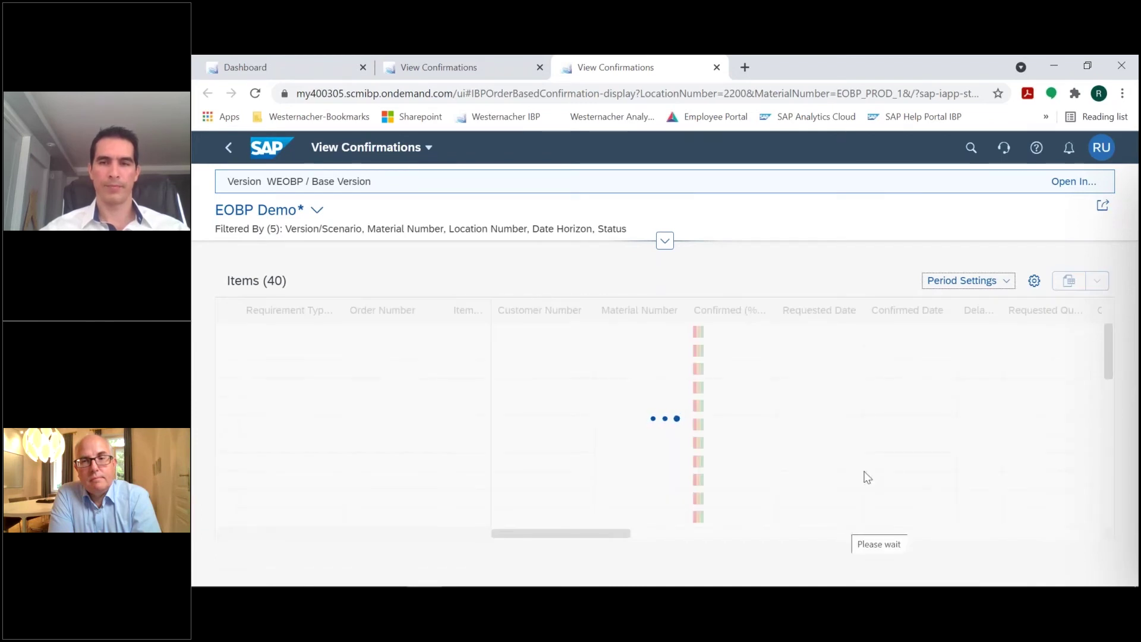
Open the table's View Settings dialog on its Sort tab
{"action": "left_click", "coordinate": [966, 281]}
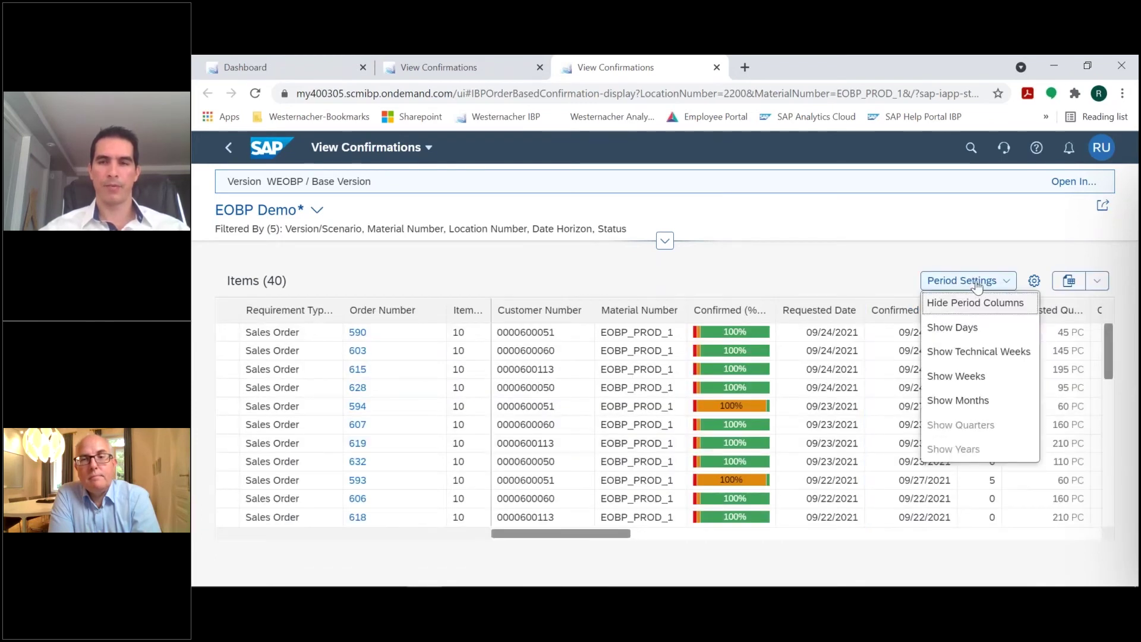
{"action": "left_click", "coordinate": [1035, 290]}
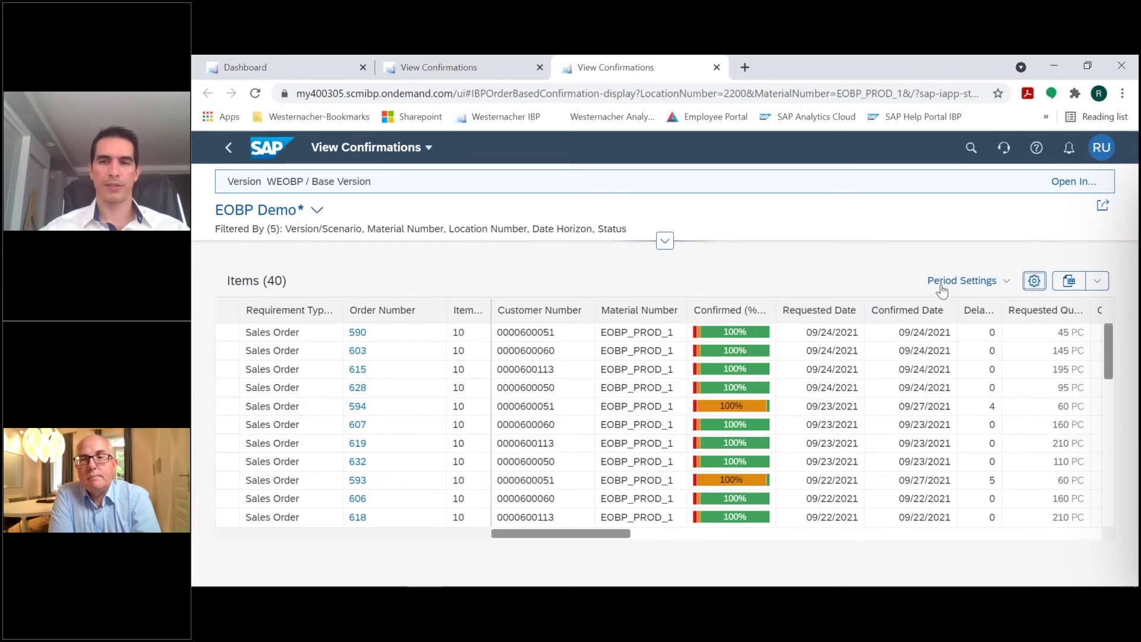
{"action": "left_click", "coordinate": [701, 189]}
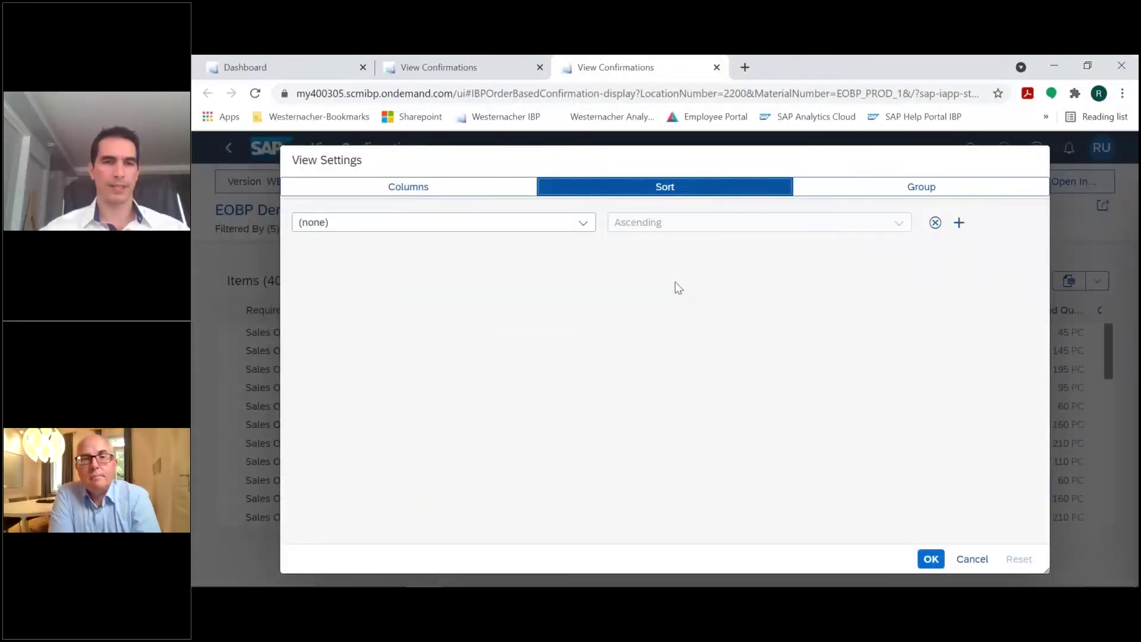
Sort items by Confirmation Status descending, bringing delayed orders 592, 593, 594 first
{"action": "left_click", "coordinate": [583, 223]}
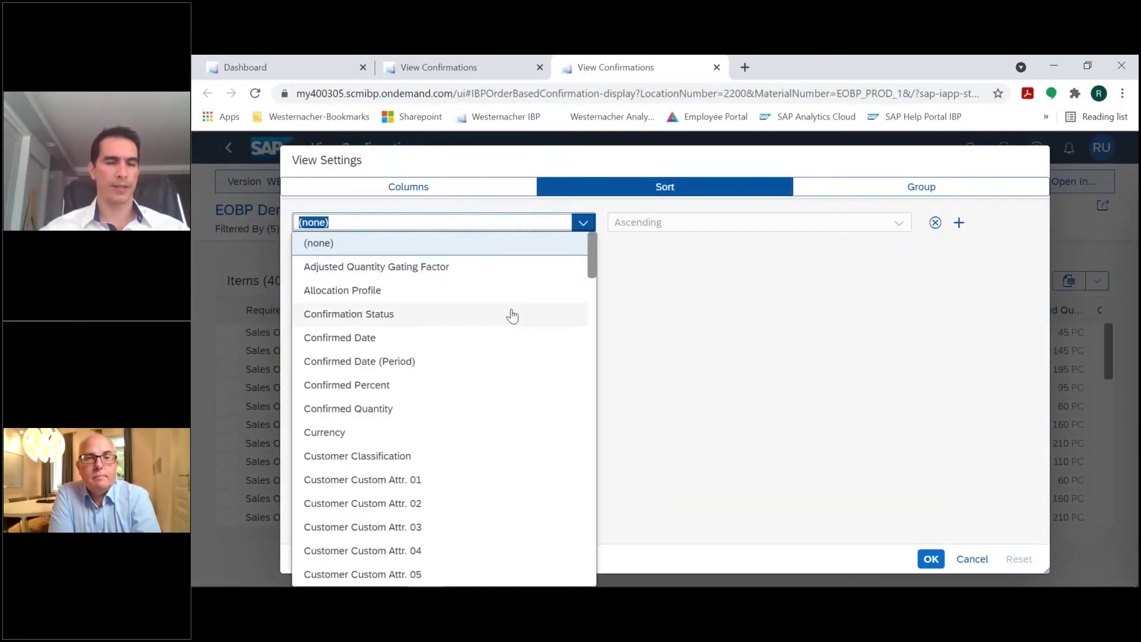
{"action": "left_click", "coordinate": [513, 316]}
{"action": "left_click", "coordinate": [900, 231]}
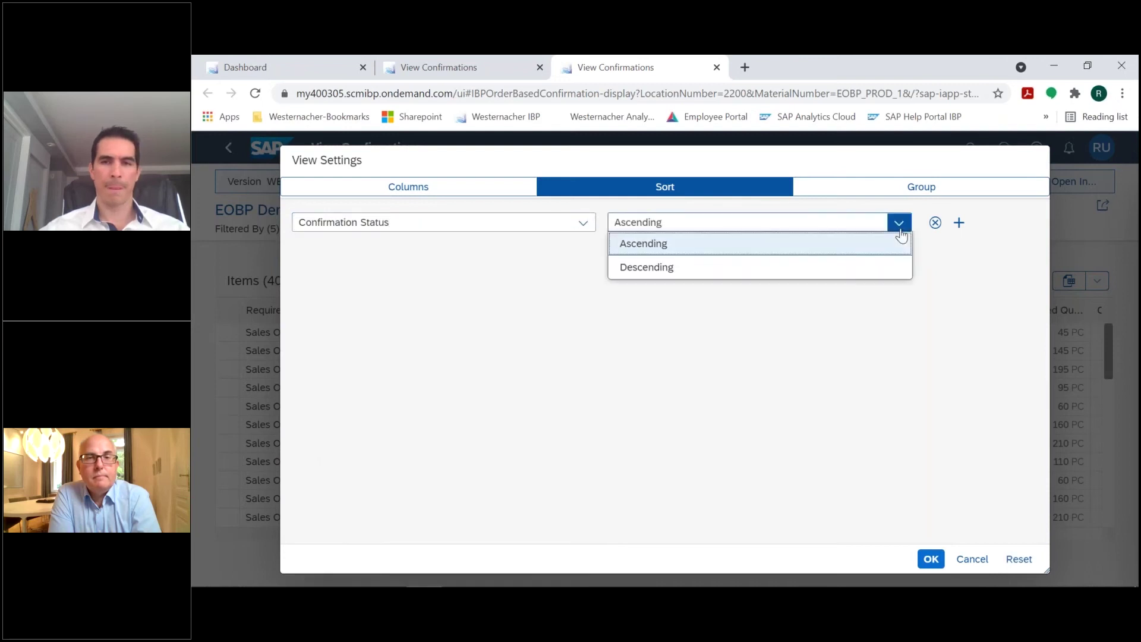
{"action": "left_click", "coordinate": [805, 273]}
{"action": "left_click", "coordinate": [931, 559]}
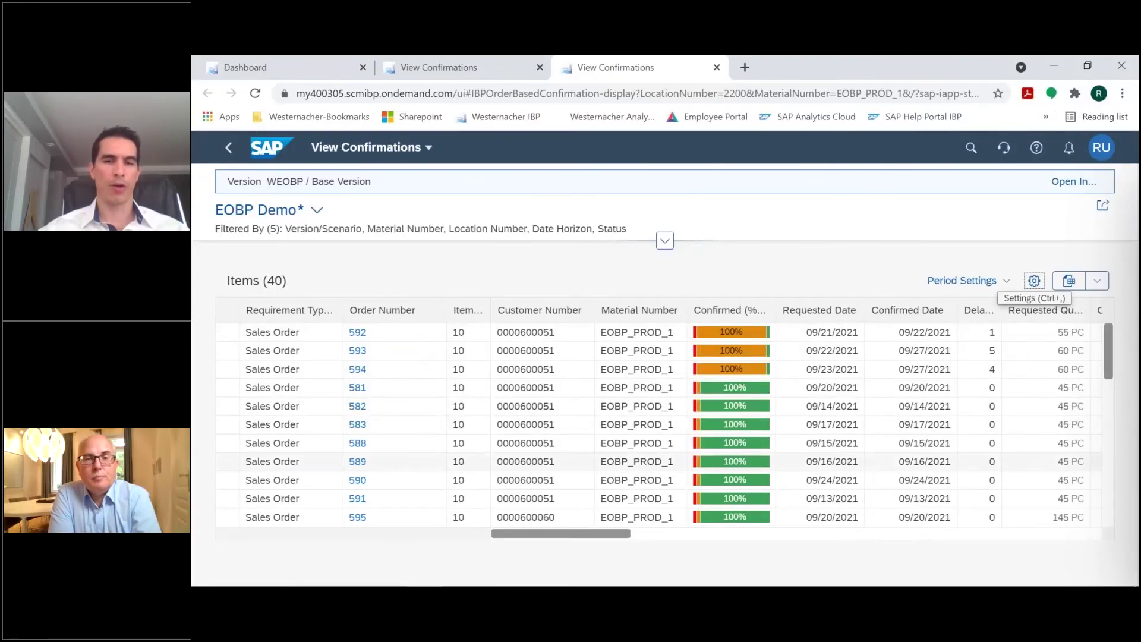
{"action": "mouse_move", "coordinate": [732, 387]}
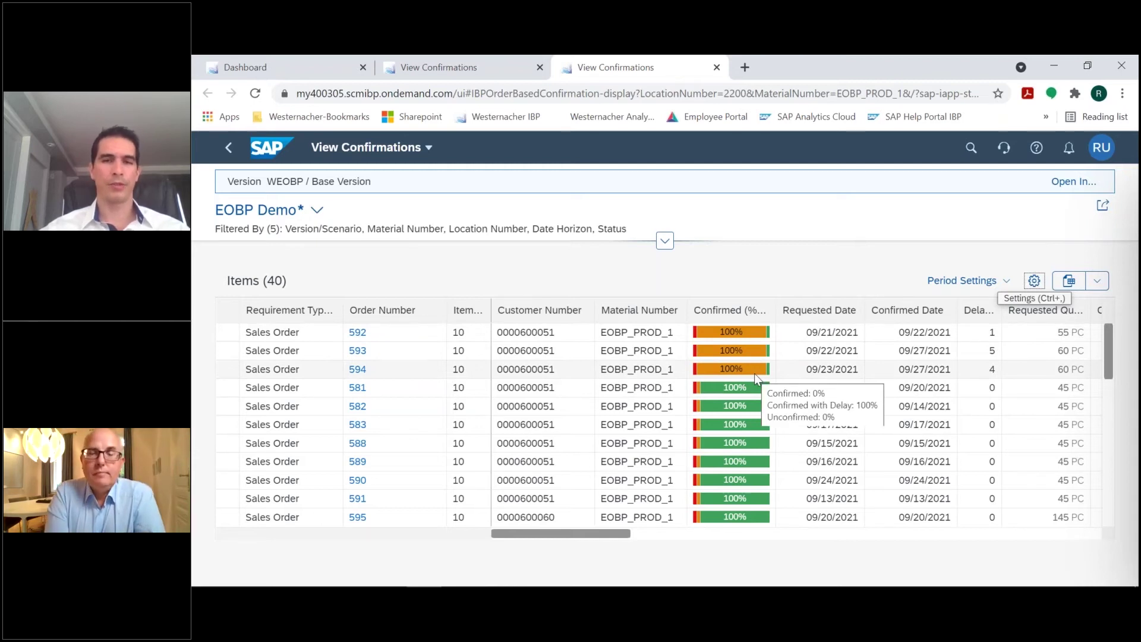
Look over the W03 Confirmation Review workbook, then switch to the W02 Capacity Review workbook
{"action": "left_click", "coordinate": [603, 574]}
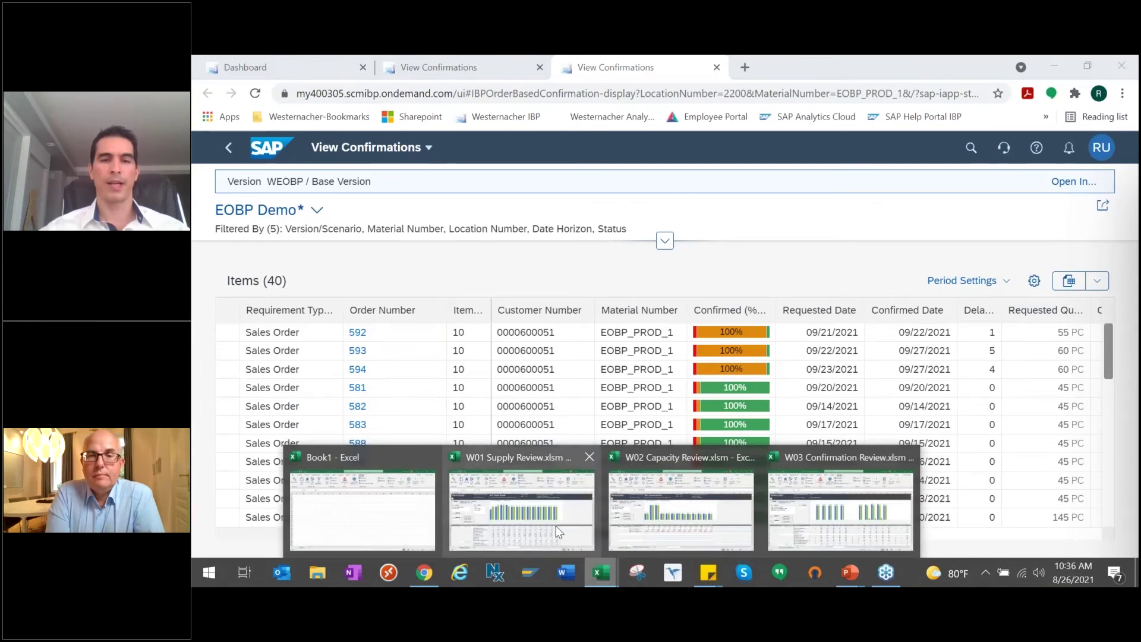
{"action": "left_click", "coordinate": [812, 502]}
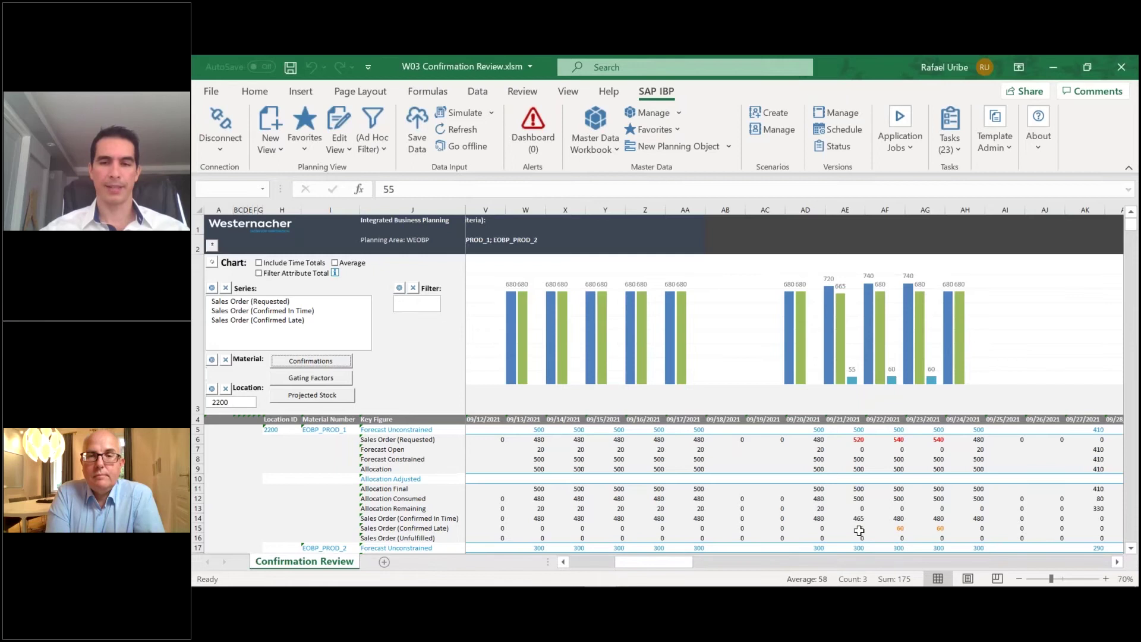
{"action": "scroll", "coordinate": [860, 526], "scroll_direction": "down", "scroll_amount": 3}
{"action": "scroll", "coordinate": [860, 526], "scroll_direction": "up", "scroll_amount": 2}
{"action": "scroll", "coordinate": [860, 526], "scroll_direction": "up", "scroll_amount": 1}
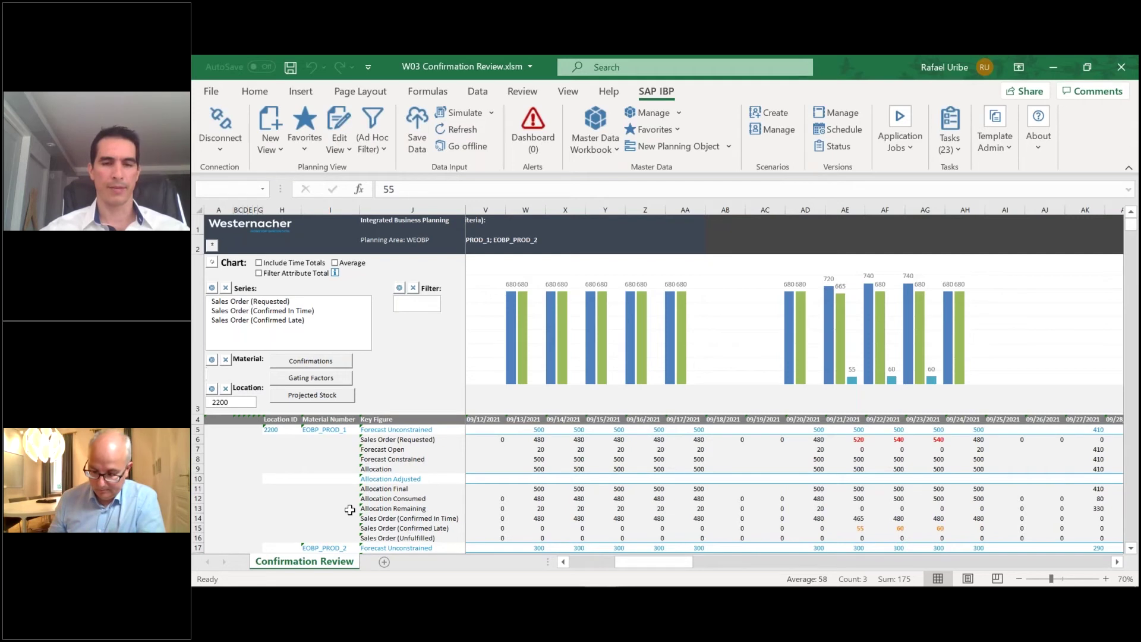
{"action": "mouse_move", "coordinate": [603, 580]}
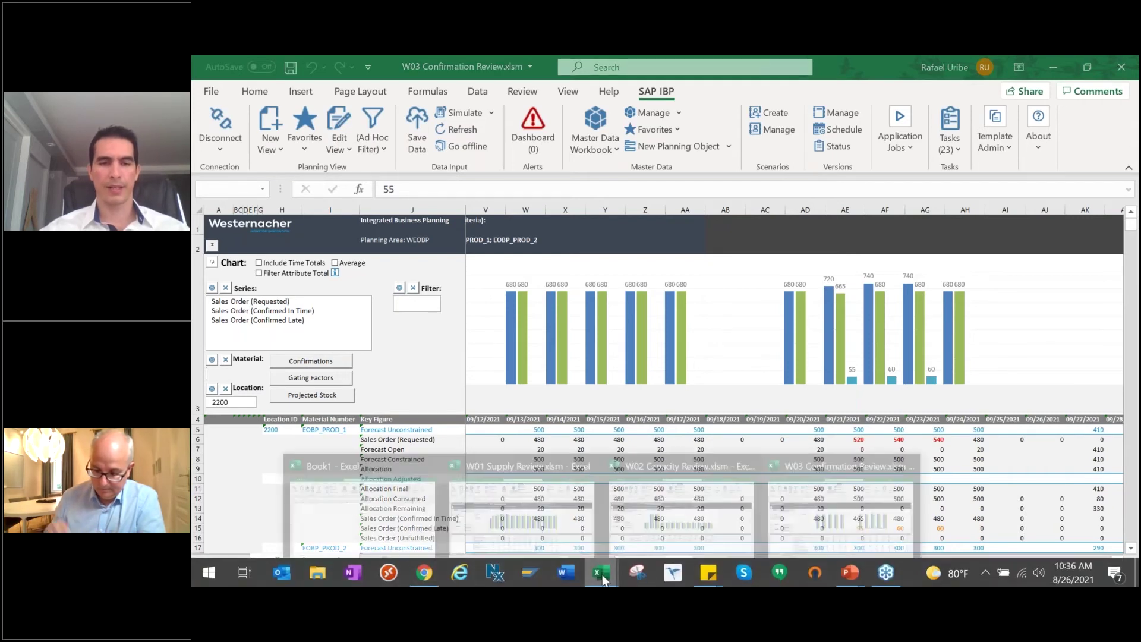
{"action": "left_click", "coordinate": [683, 520]}
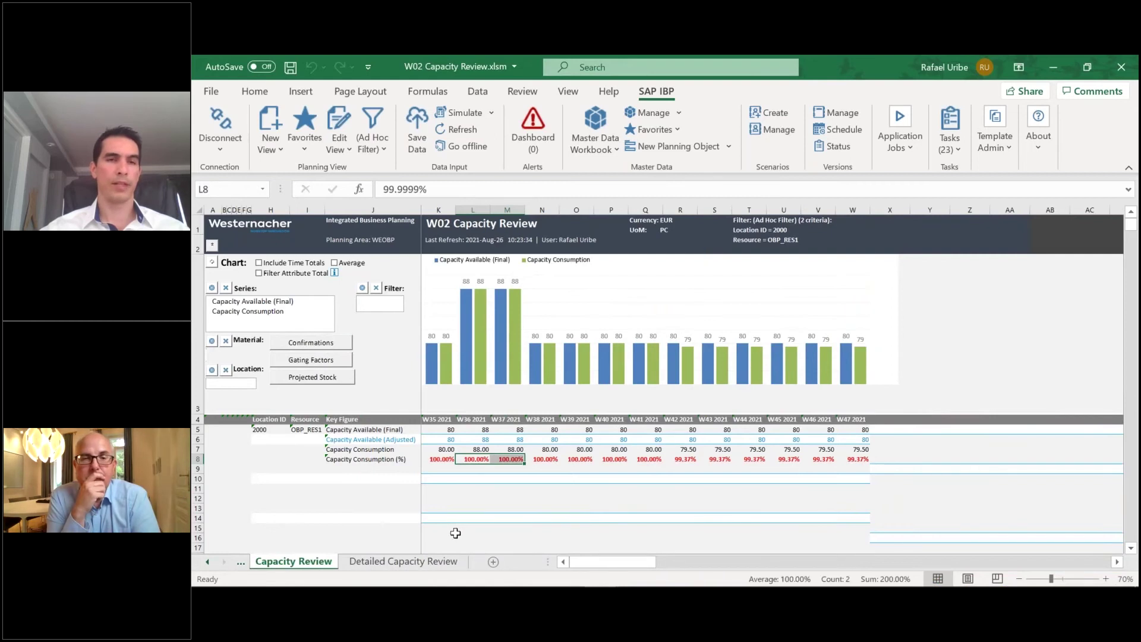
Open the Detailed Capacity Review sheet and locate the 09/21–09/23 date columns
{"action": "left_click", "coordinate": [432, 562]}
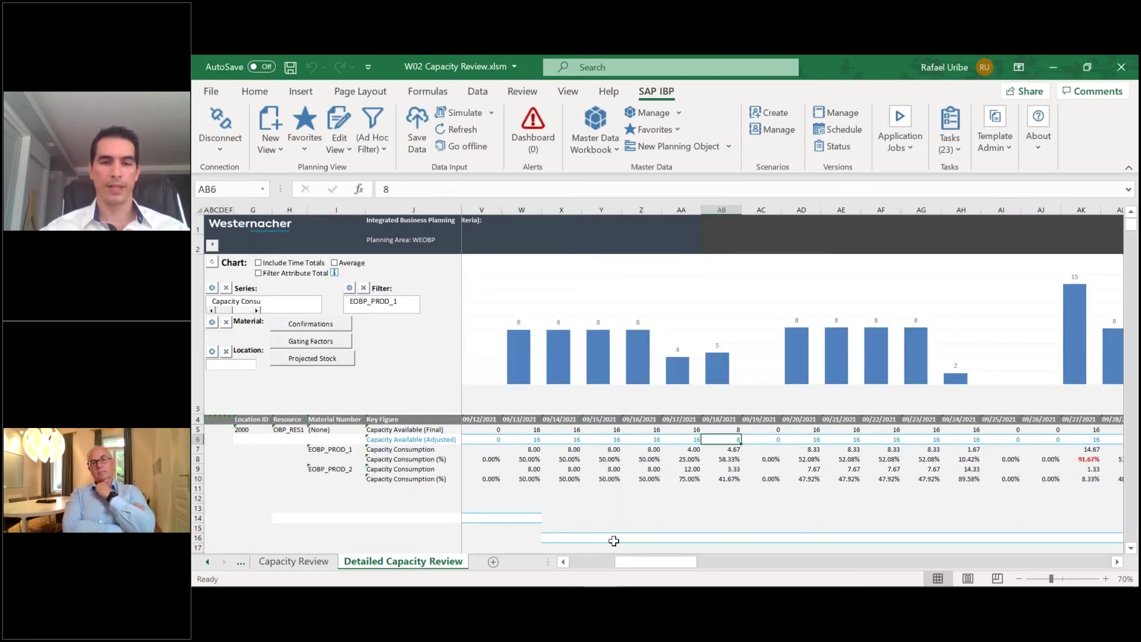
{"action": "mouse_move", "coordinate": [630, 564]}
{"action": "left_mouse_down"}
{"action": "mouse_move", "coordinate": [662, 563]}
{"action": "mouse_move", "coordinate": [650, 561]}
{"action": "left_mouse_up"}
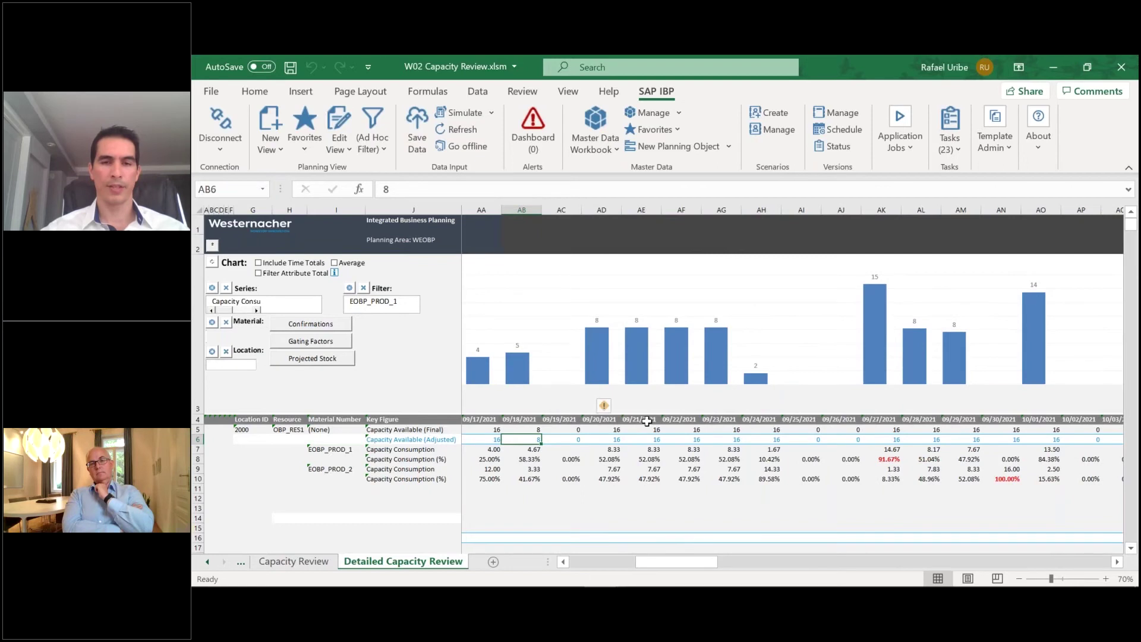
{"action": "left_click", "coordinate": [647, 420]}
{"action": "left_click", "coordinate": [713, 418]}
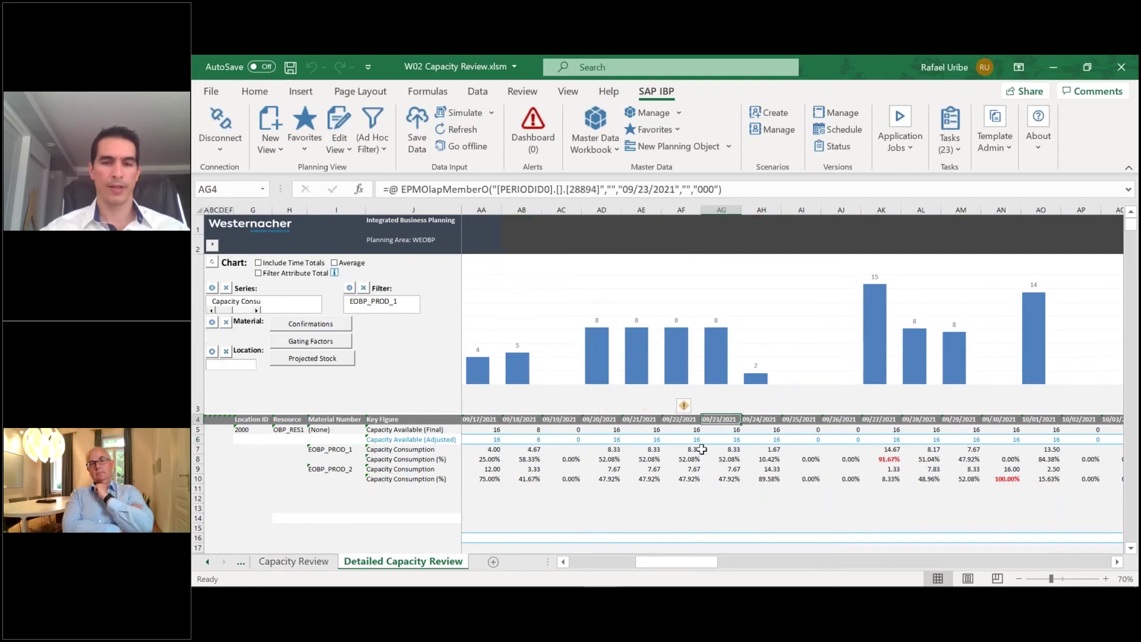
Check EOBP_PROD_1 and EOBP_PROD_2 consumption percentages for 09/21–09/23
{"action": "left_click", "coordinate": [651, 459]}
{"action": "left_click_drag", "start_coordinate": [649, 459], "coordinate": [707, 457]}
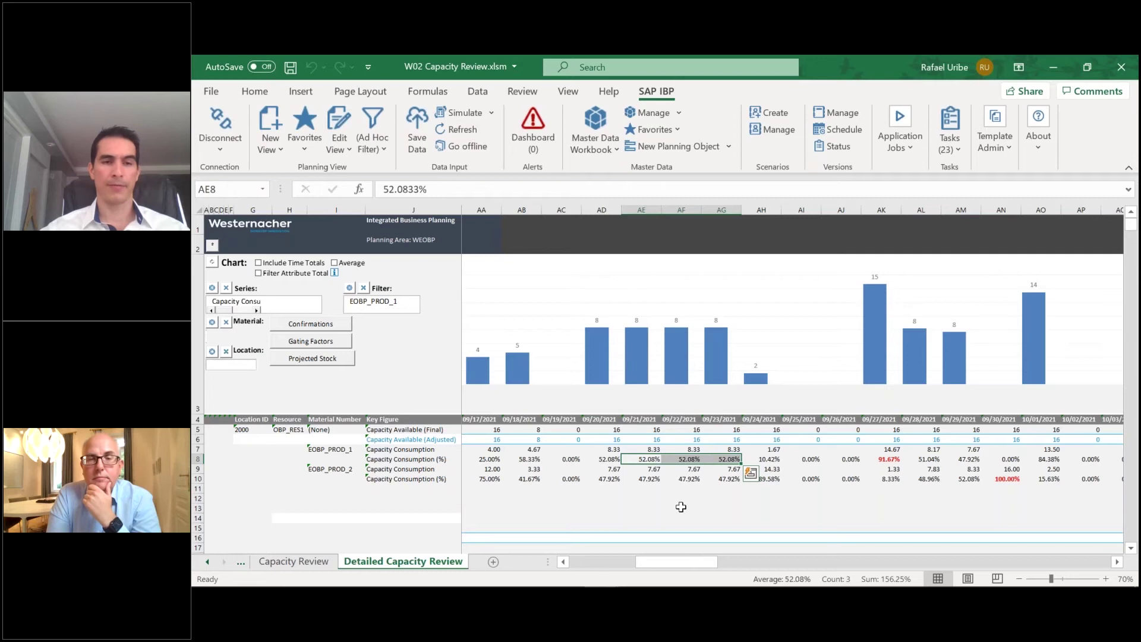
{"action": "left_click_drag", "start_coordinate": [606, 479], "coordinate": [727, 479]}
{"action": "left_click_drag", "start_coordinate": [653, 480], "coordinate": [709, 479]}
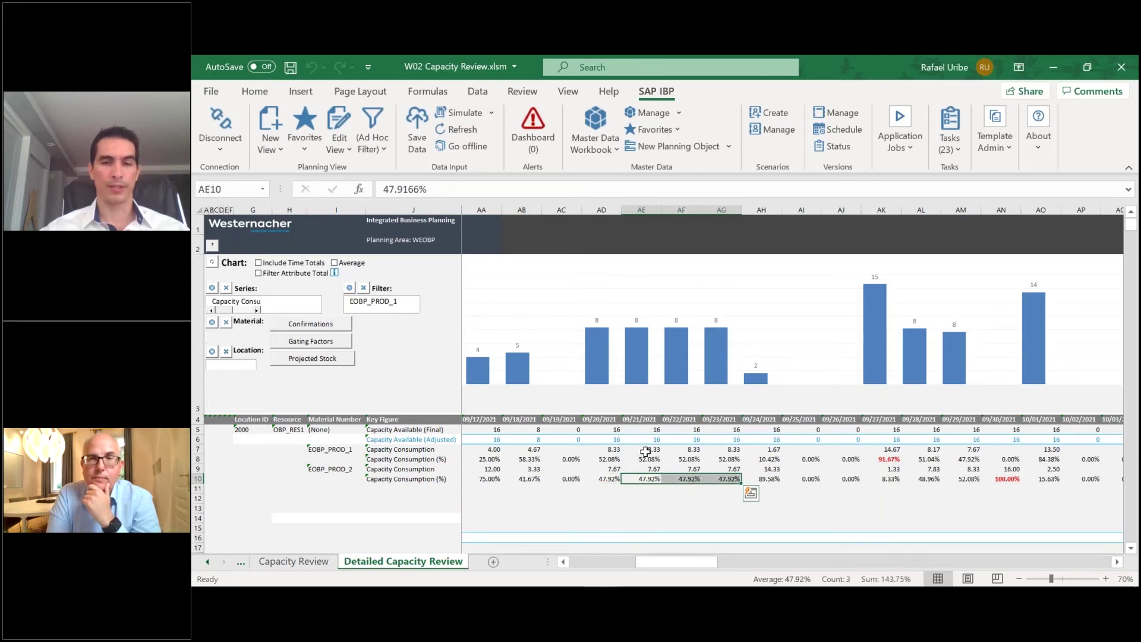
Total both products' capacity consumption over 09/21–09/23, then return to W03 Confirmation Review
{"action": "left_click", "coordinate": [646, 451]}
{"action": "left_click", "coordinate": [646, 470]}
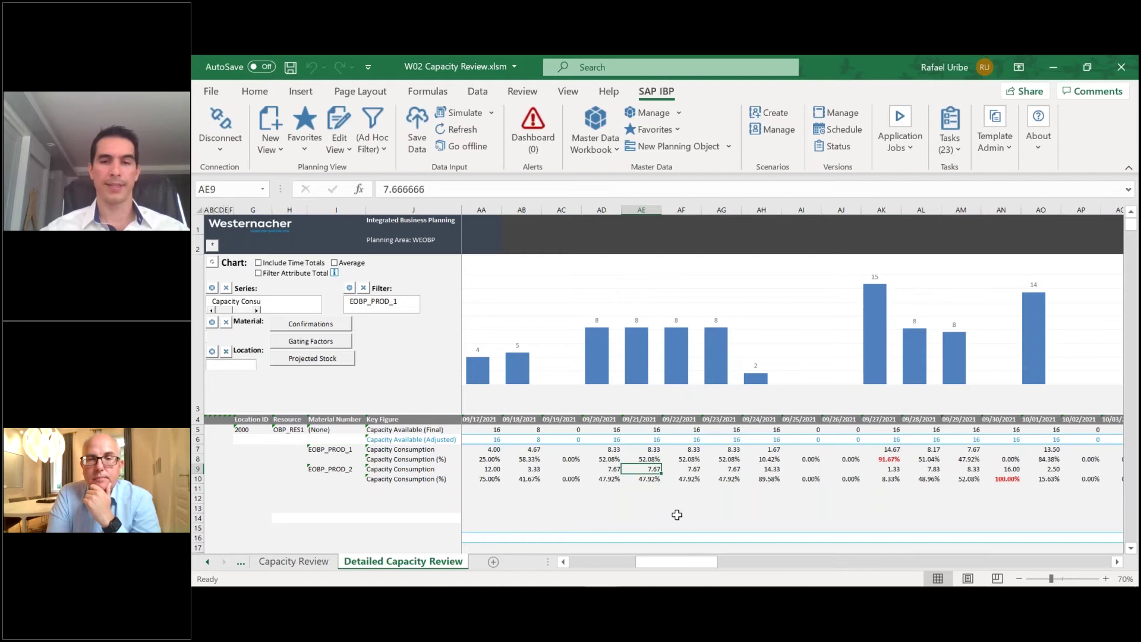
{"action": "left_click_drag", "start_coordinate": [653, 451], "coordinate": [723, 475]}
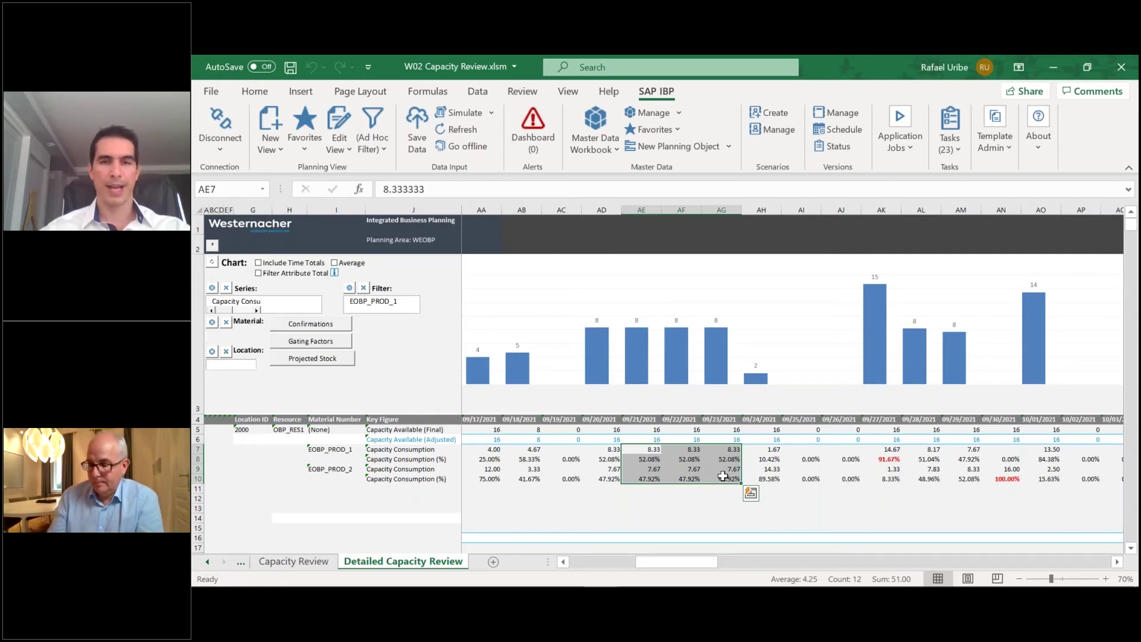
{"action": "key", "text": "alt+Tab"}
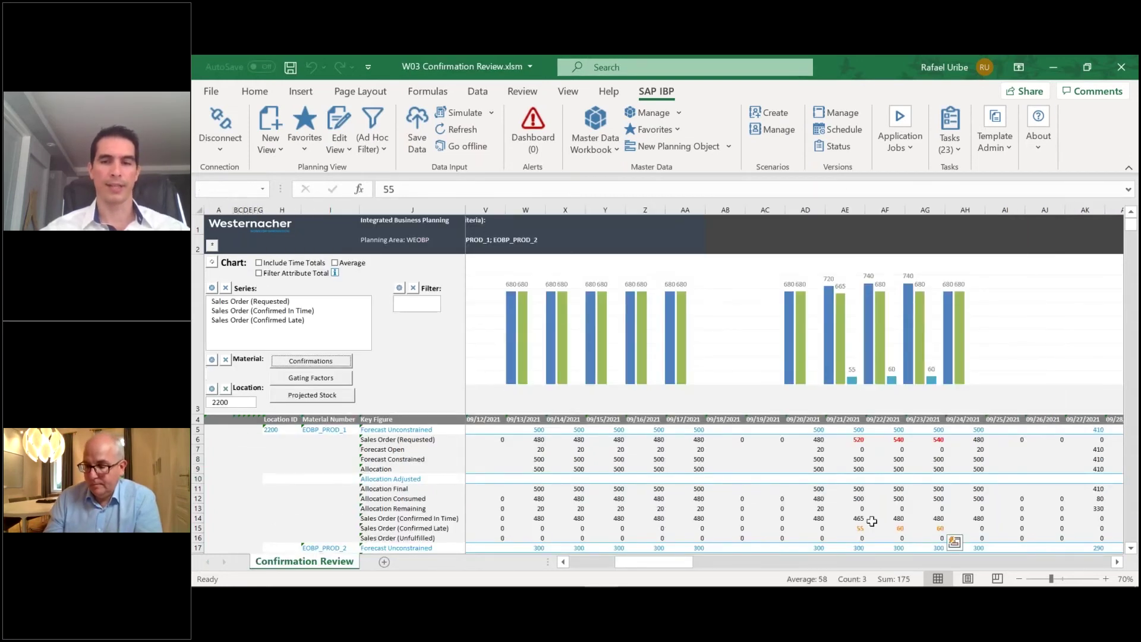
{"action": "scroll", "coordinate": [871, 522], "scroll_direction": "down", "scroll_amount": 1}
{"action": "scroll", "coordinate": [872, 521], "scroll_direction": "down", "scroll_amount": 3}
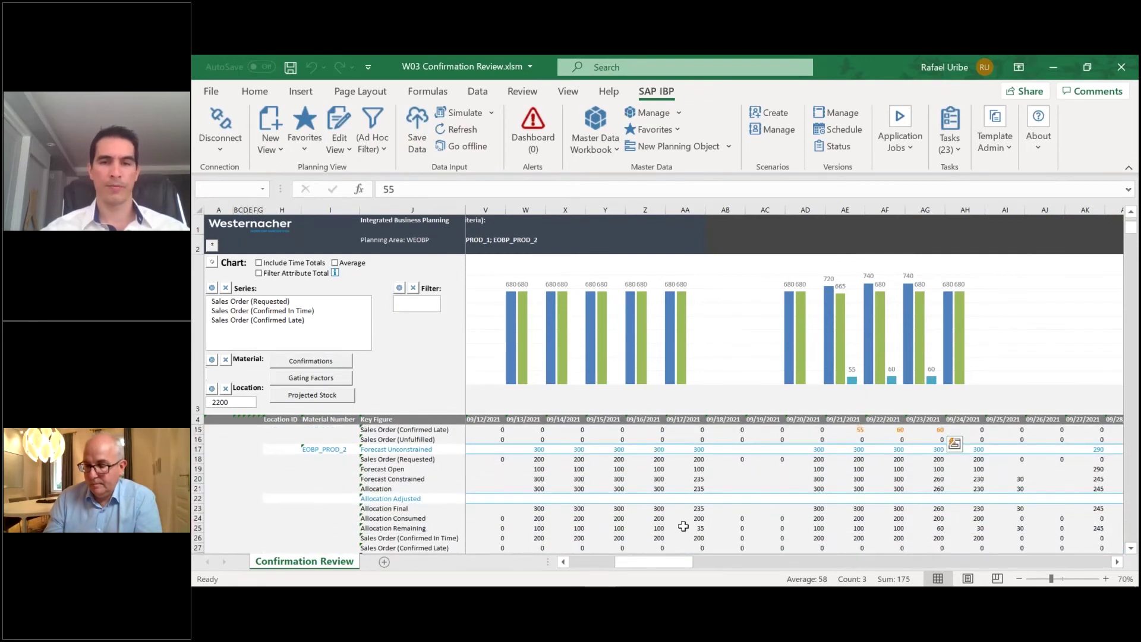
{"action": "scroll", "coordinate": [823, 541], "scroll_direction": "right", "scroll_amount": 3}
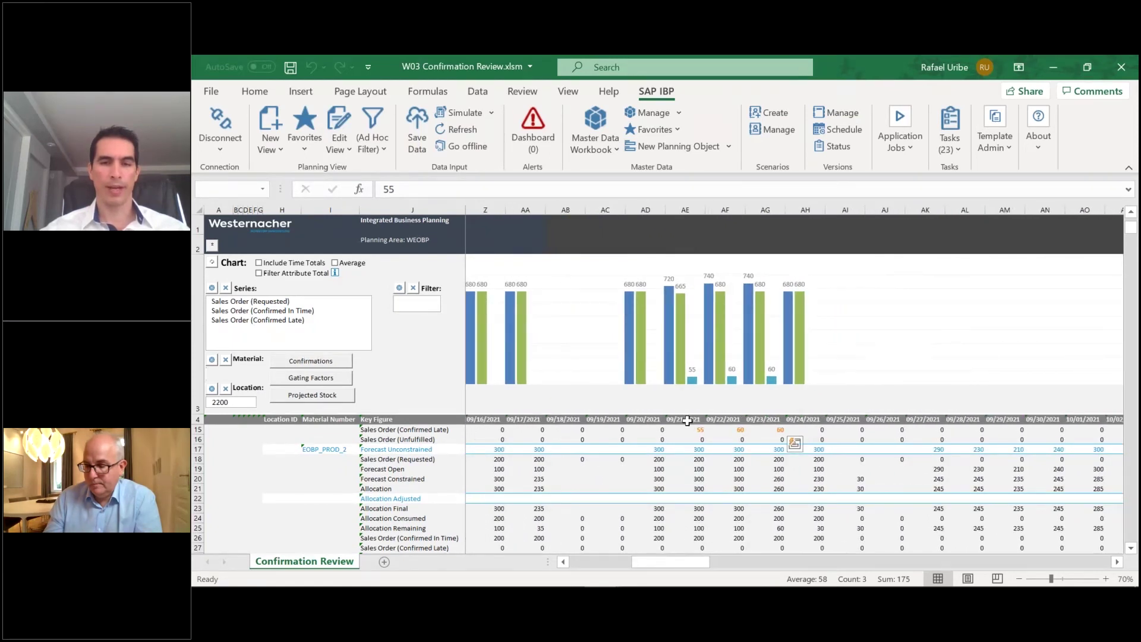
{"action": "left_click_drag", "start_coordinate": [688, 420], "coordinate": [773, 420]}
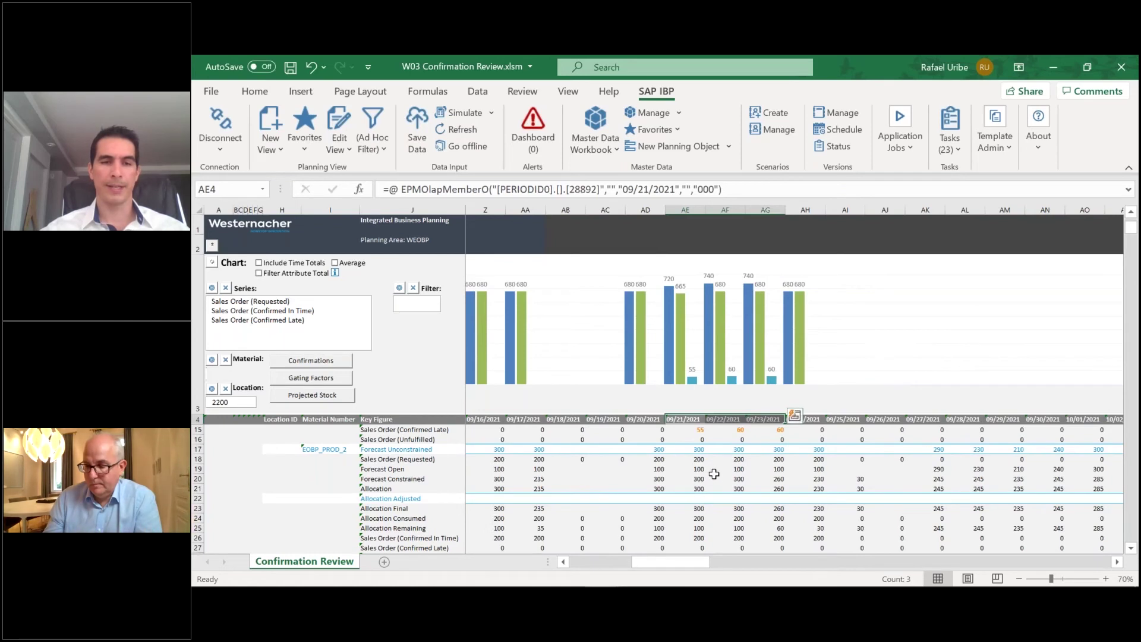
{"action": "left_click_drag", "start_coordinate": [704, 451], "coordinate": [775, 450]}
{"action": "left_click_drag", "start_coordinate": [705, 461], "coordinate": [755, 461]}
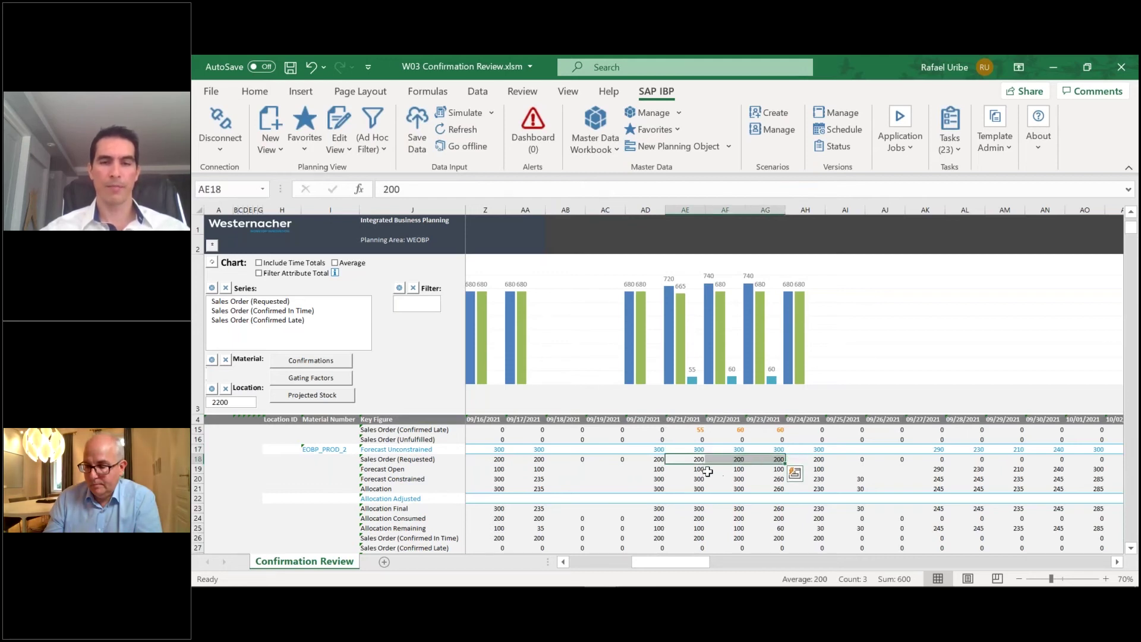
{"action": "left_click_drag", "start_coordinate": [703, 471], "coordinate": [739, 470]}
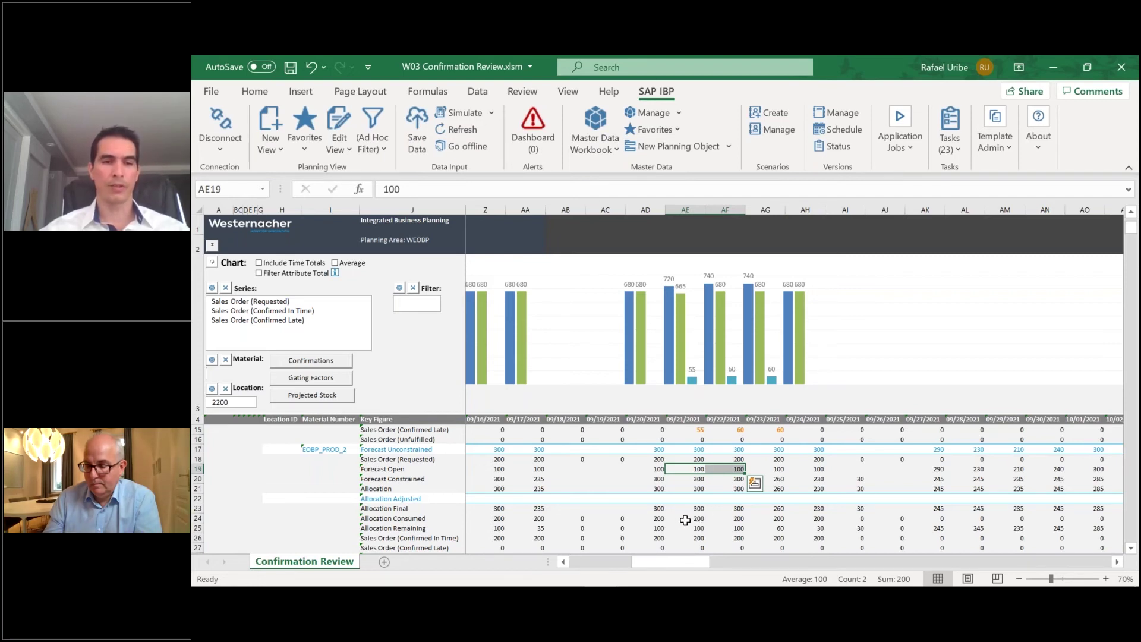
{"action": "left_click_drag", "start_coordinate": [692, 519], "coordinate": [820, 531]}
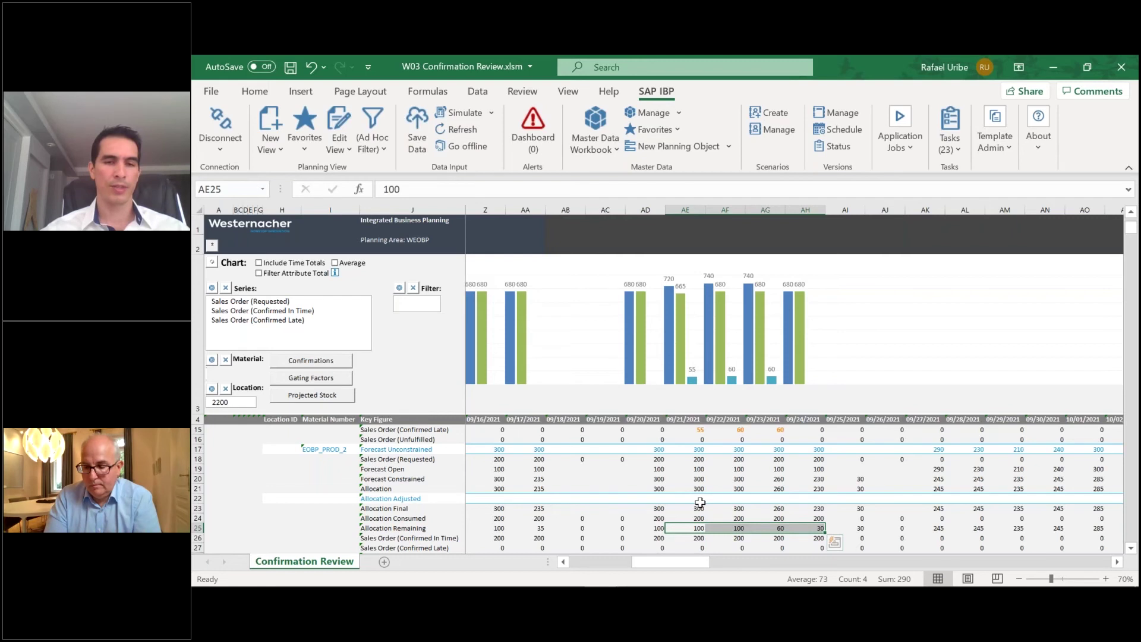
{"action": "scroll", "coordinate": [700, 503], "scroll_direction": "up", "scroll_amount": 3}
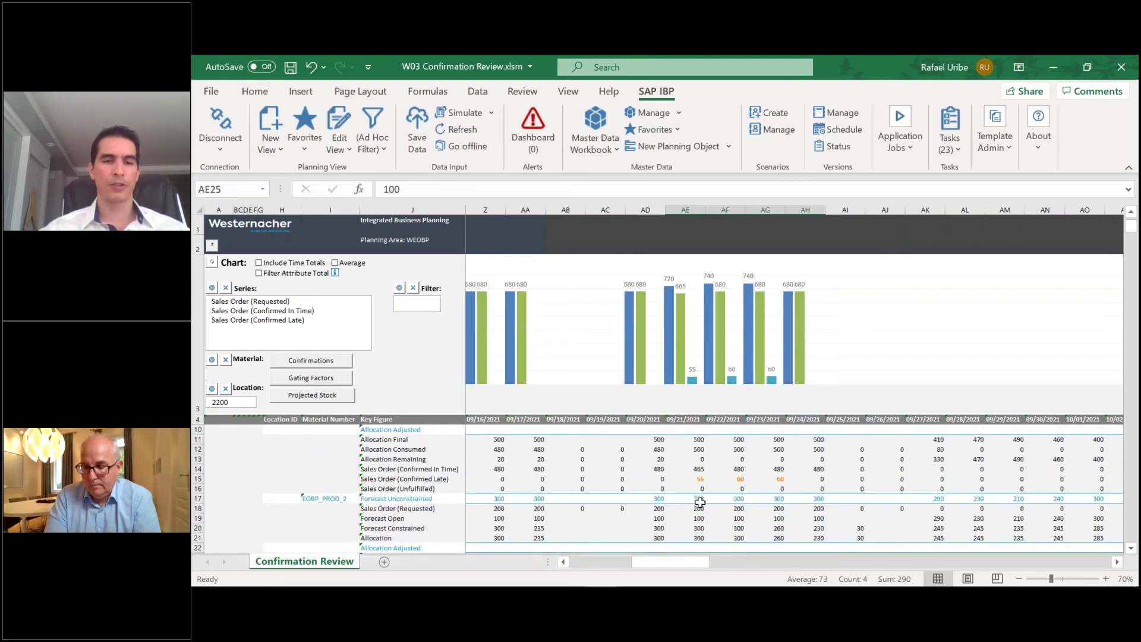
{"action": "scroll", "coordinate": [701, 503], "scroll_direction": "up", "scroll_amount": 1}
{"action": "scroll", "coordinate": [700, 503], "scroll_direction": "up", "scroll_amount": 1}
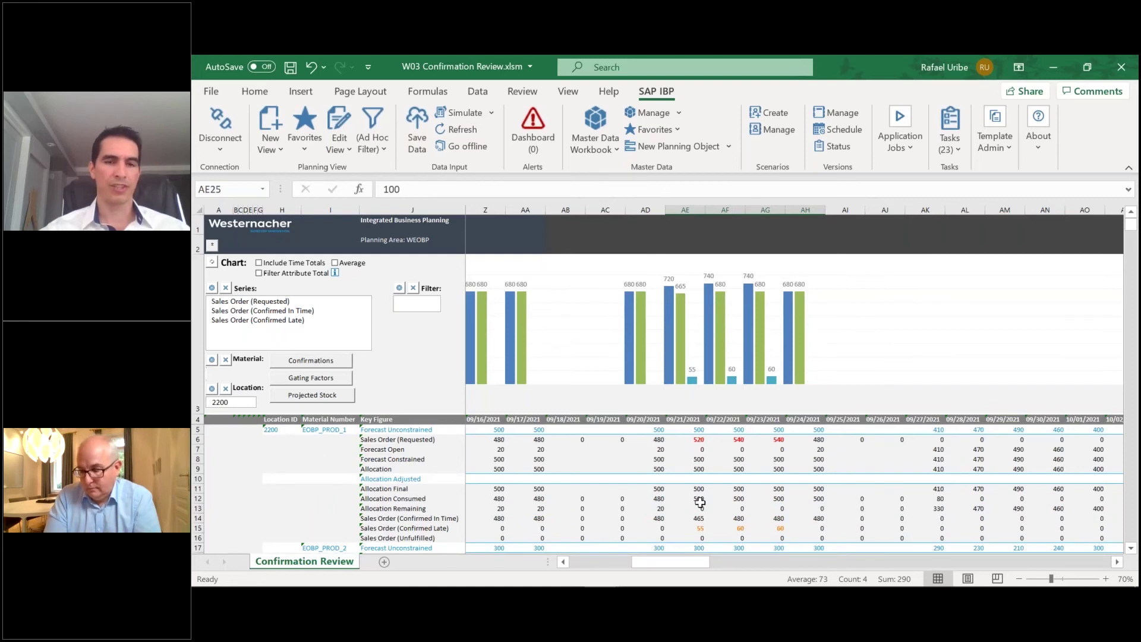
{"action": "left_click_drag", "start_coordinate": [693, 438], "coordinate": [759, 442]}
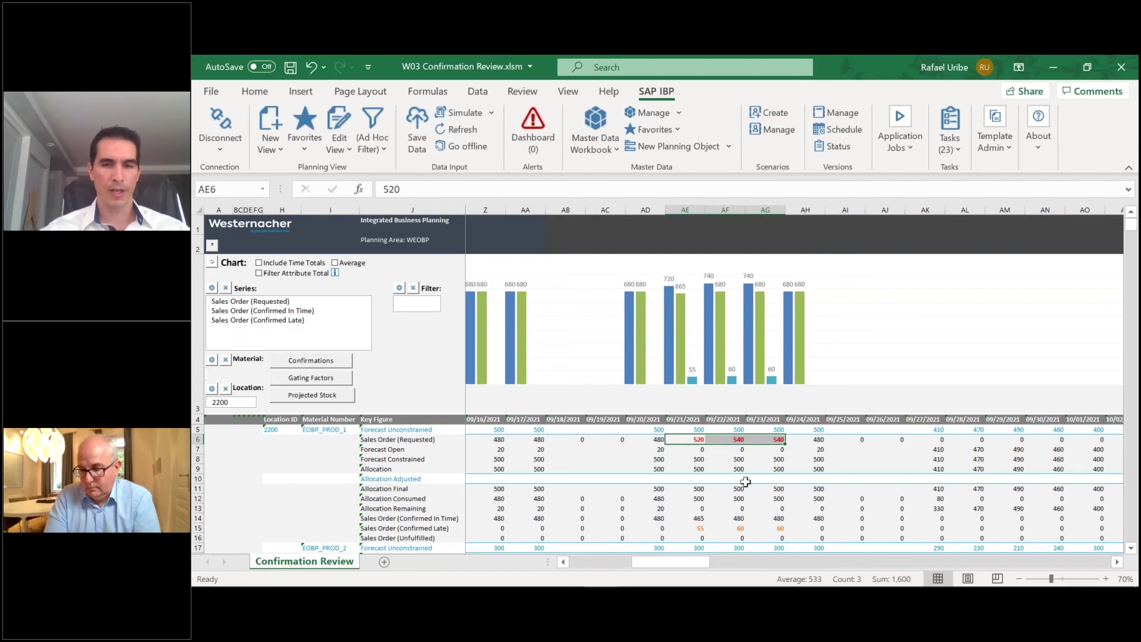
{"action": "scroll", "coordinate": [745, 481], "scroll_direction": "down", "scroll_amount": 3}
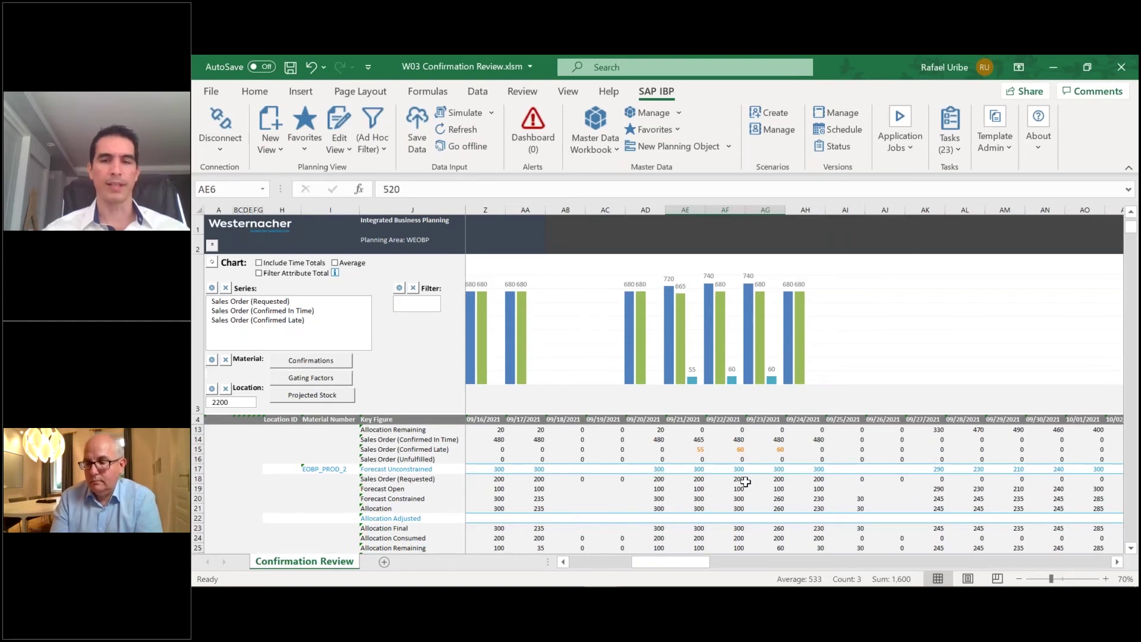
{"action": "scroll", "coordinate": [745, 481], "scroll_direction": "down", "scroll_amount": 1}
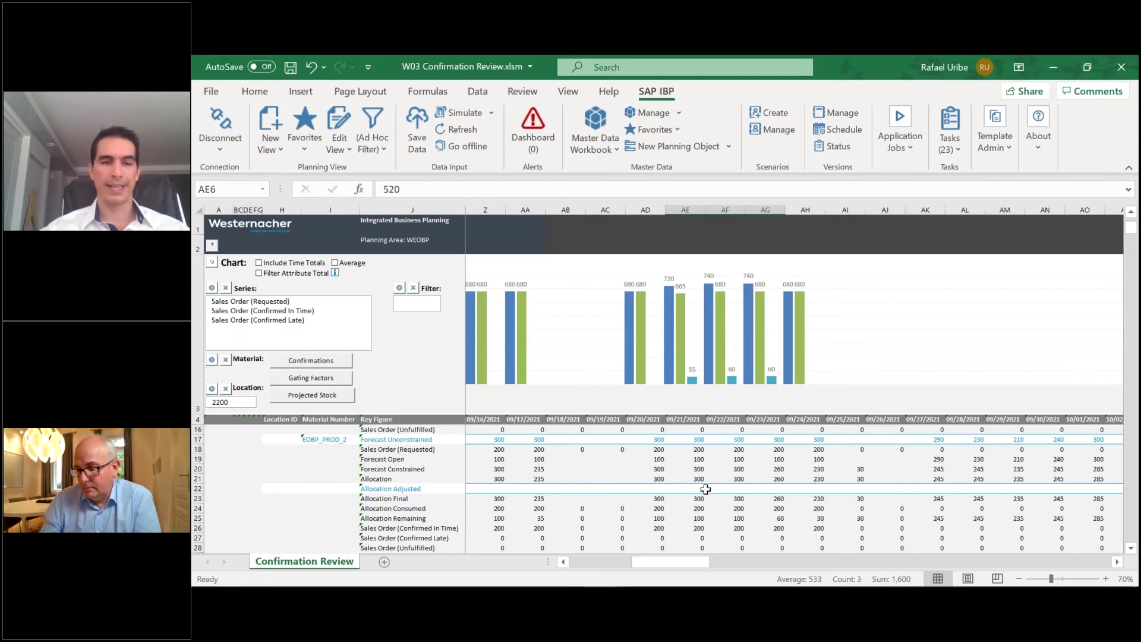
Set EOBP_PROD_2's Allocation Adjusted to 200 for each of 09/21–09/23
{"action": "left_click", "coordinate": [694, 489]}
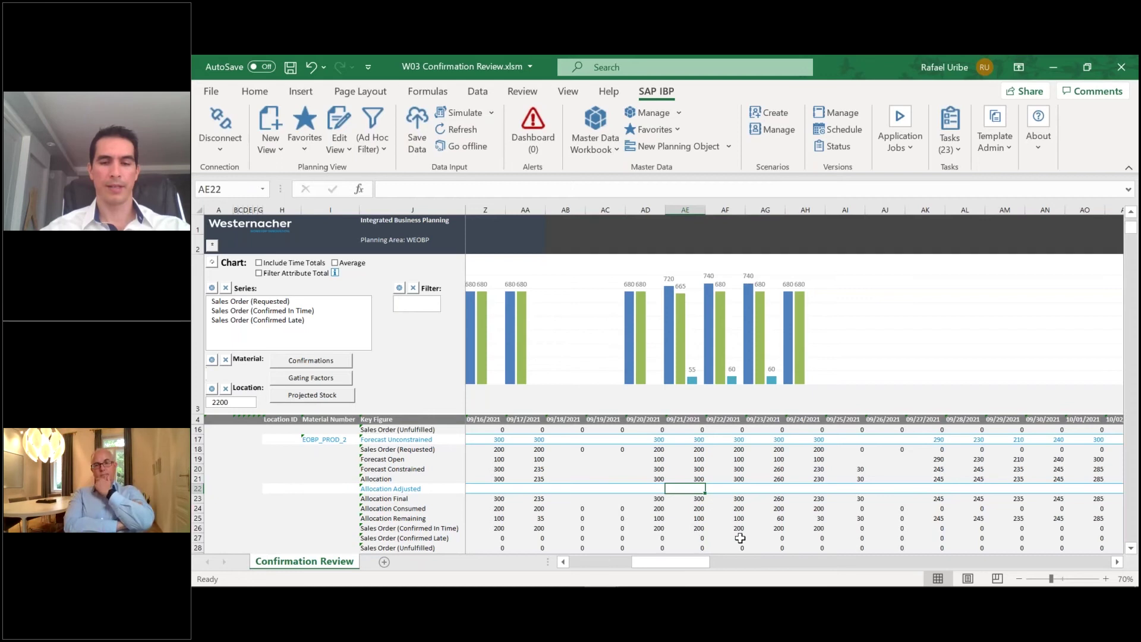
{"action": "type", "text": "200"}
{"action": "left_click", "coordinate": [741, 489]}
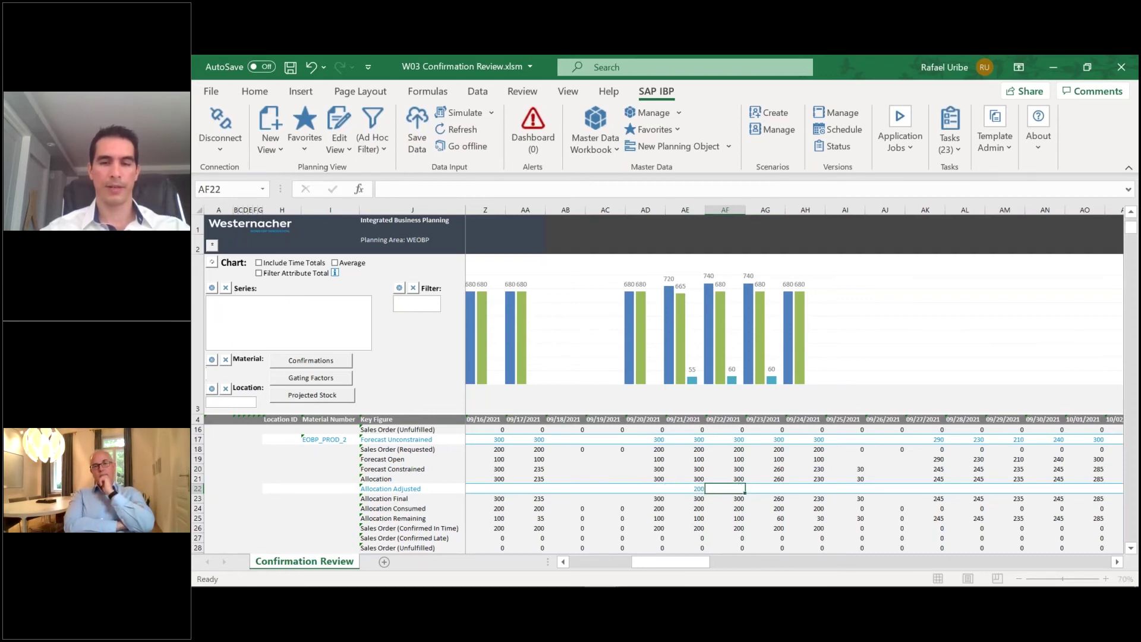
{"action": "type", "text": "200"}
{"action": "left_click", "coordinate": [773, 489]}
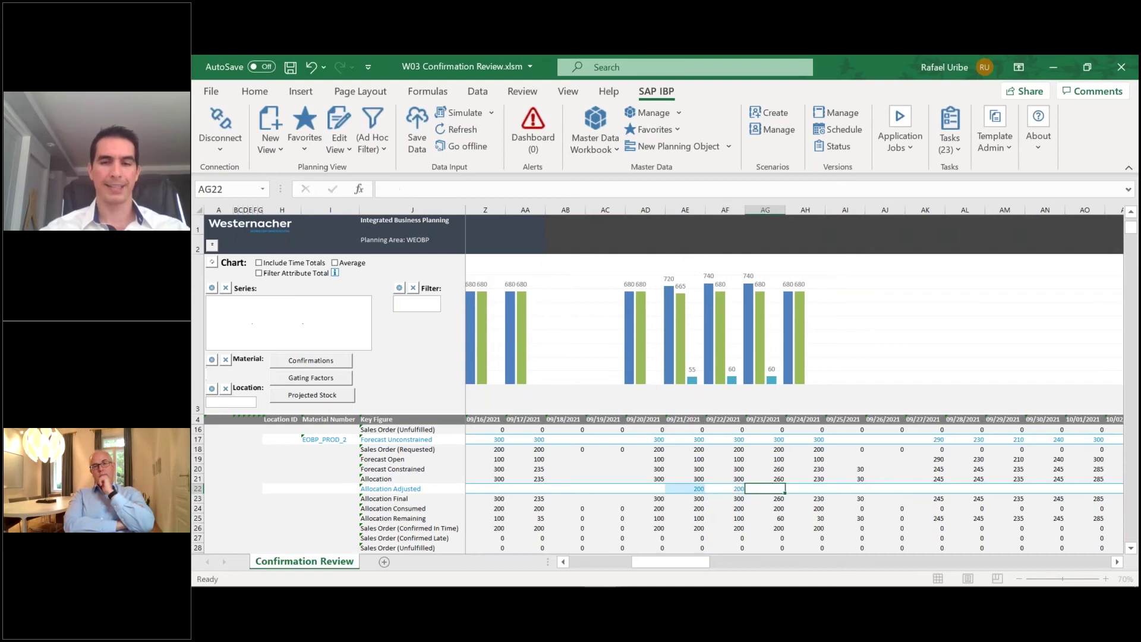
{"action": "type", "text": "200"}
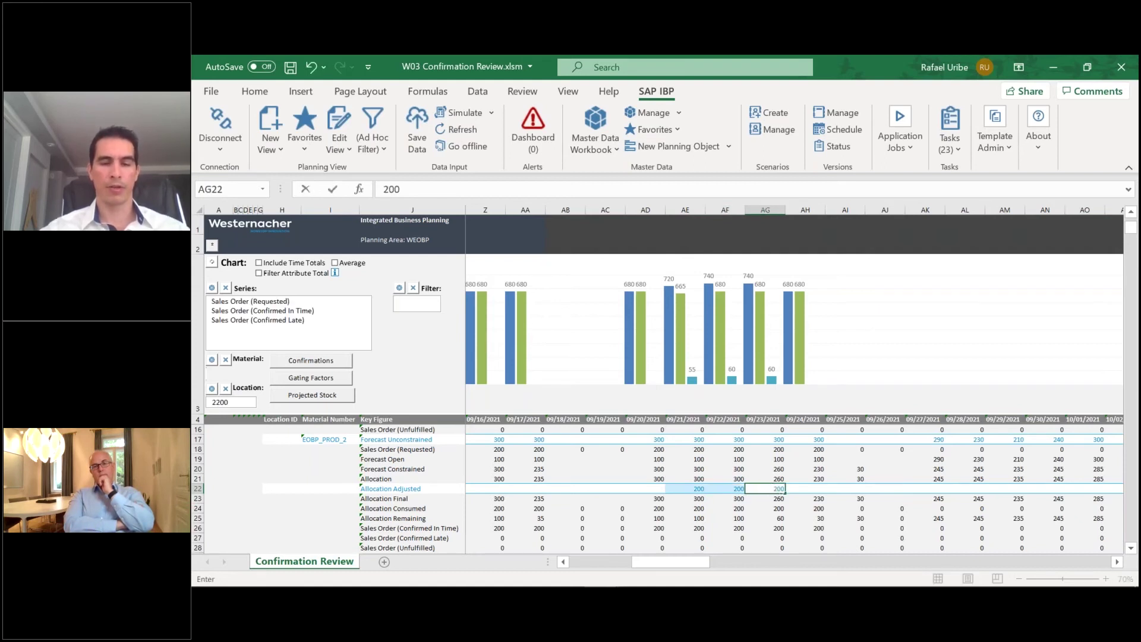
{"action": "left_click", "coordinate": [739, 489]}
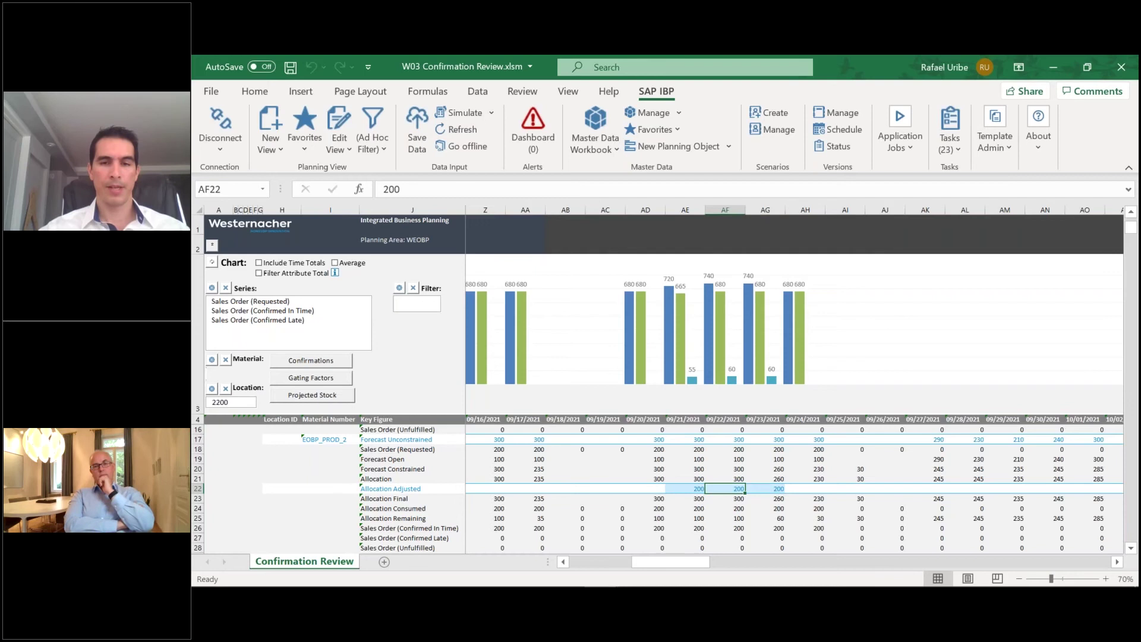
Set EOBP_PROD_1's Allocation Adjusted to 520, 540 and 540 for 09/21–09/23
{"action": "scroll", "coordinate": [654, 488], "scroll_direction": "up", "scroll_amount": 4}
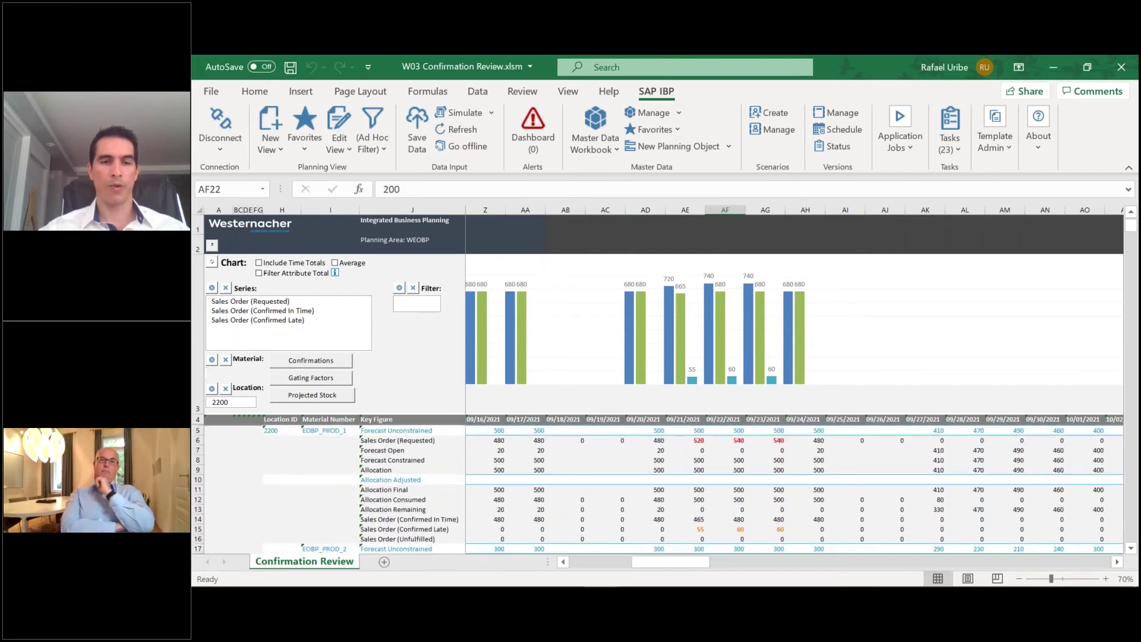
{"action": "left_click", "coordinate": [686, 479]}
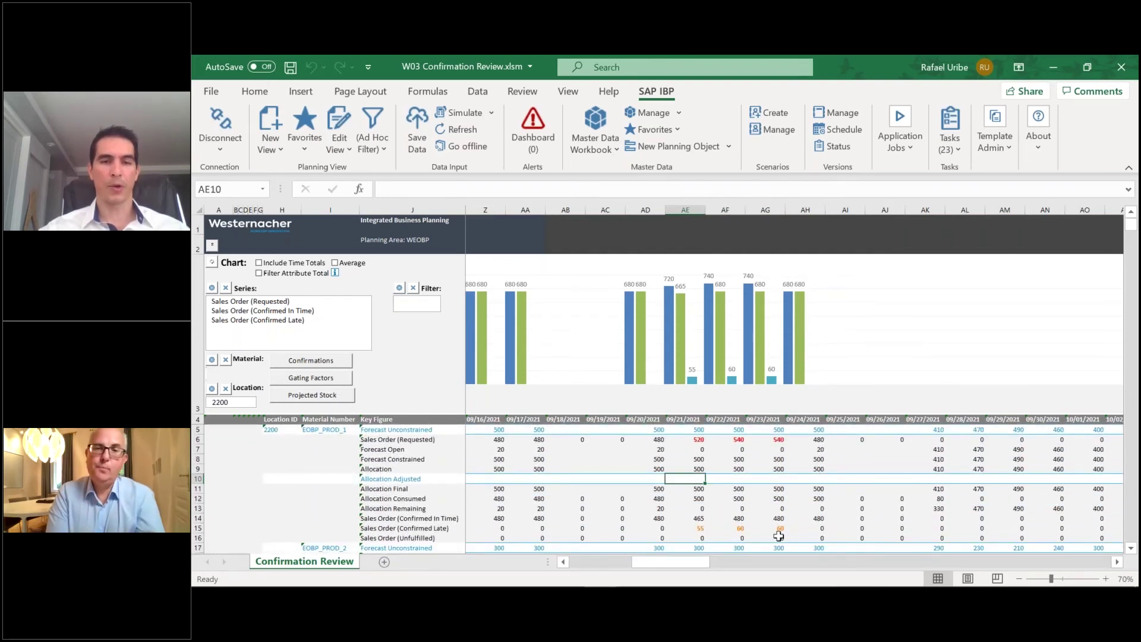
{"action": "type", "text": "520"}
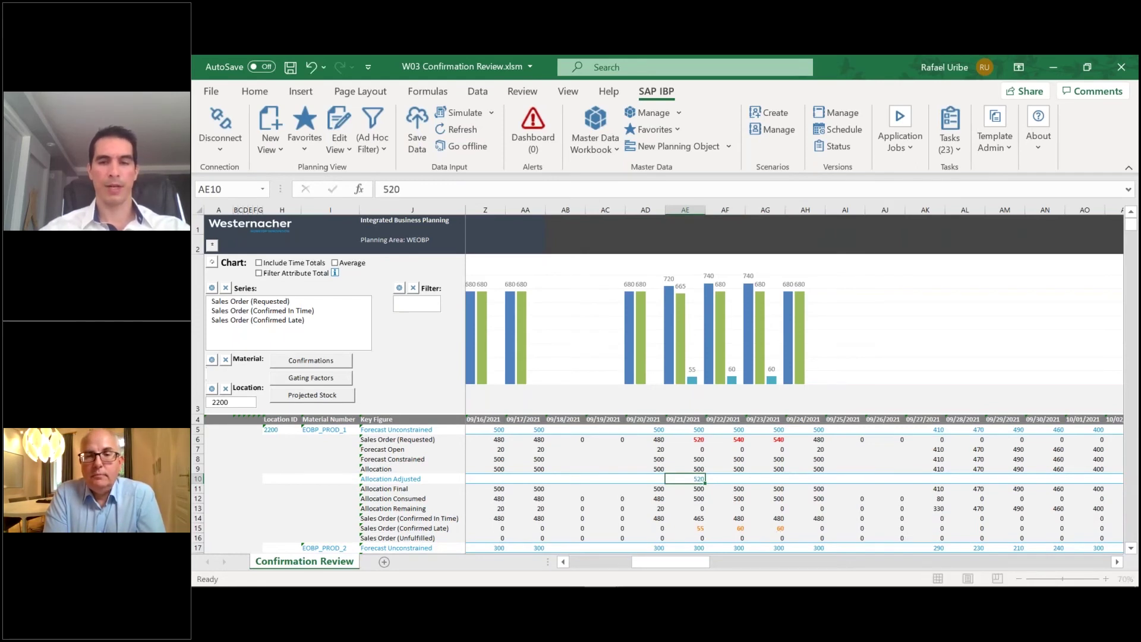
{"action": "key", "text": "Tab"}
{"action": "type", "text": "540"}
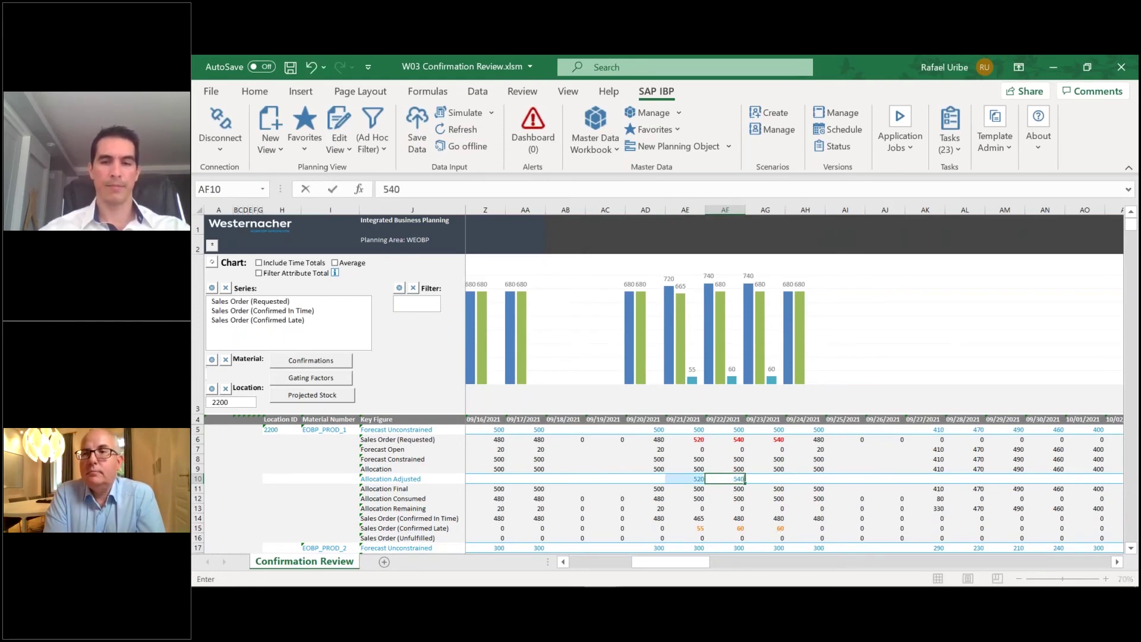
{"action": "key", "text": "Tab"}
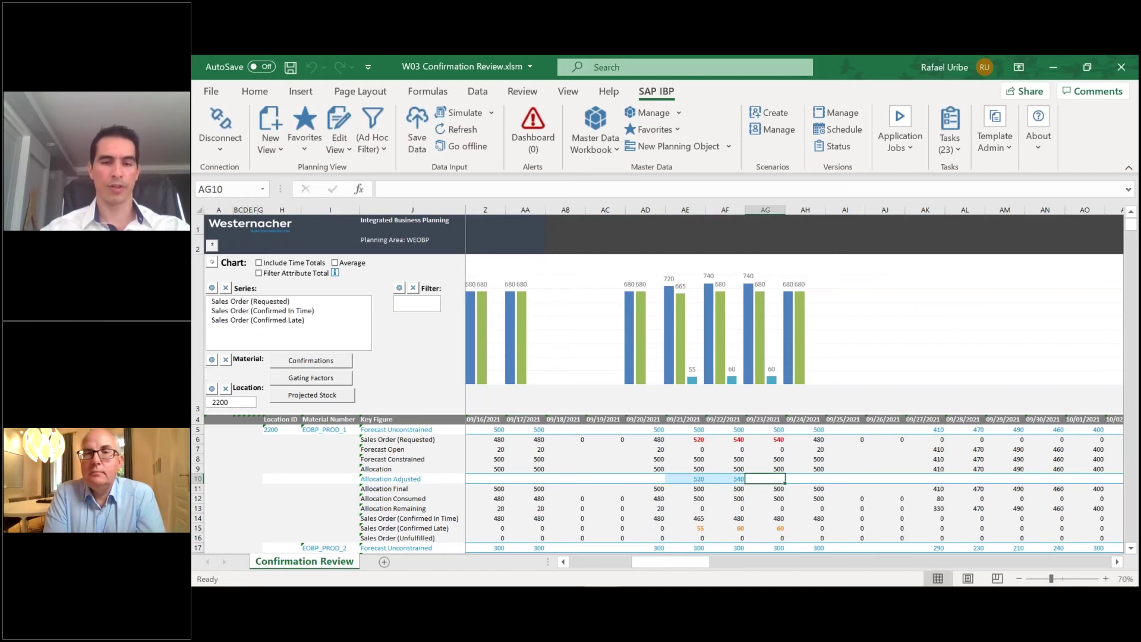
{"action": "type", "text": "540"}
{"action": "left_click", "coordinate": [419, 149]}
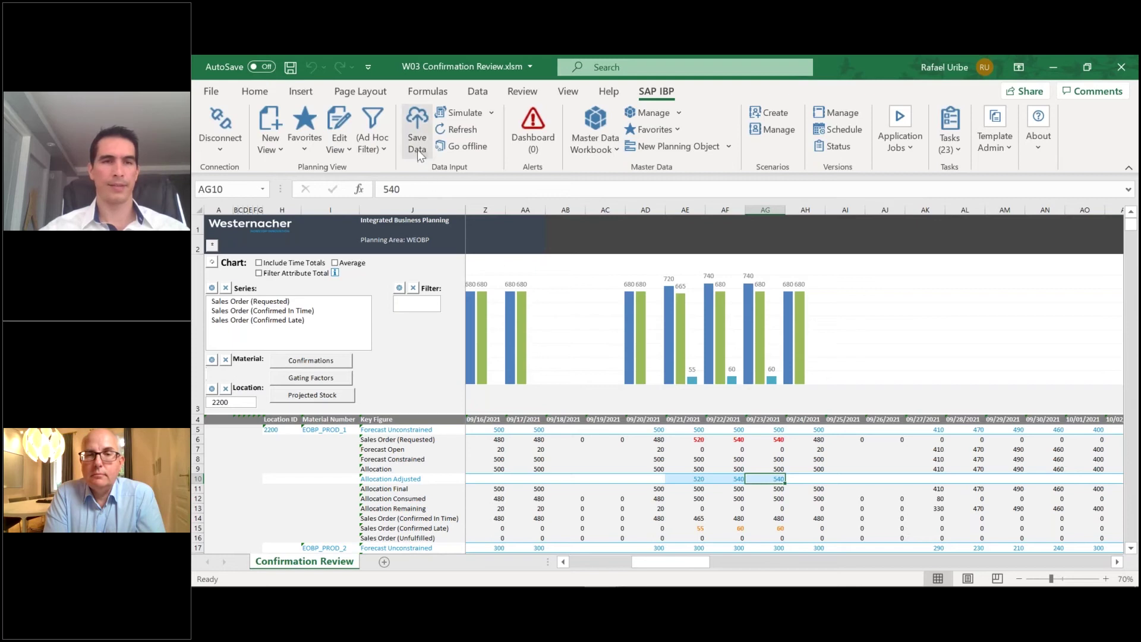
Save the six Allocation Adjusted changes to the planning system
{"action": "left_click", "coordinate": [419, 149]}
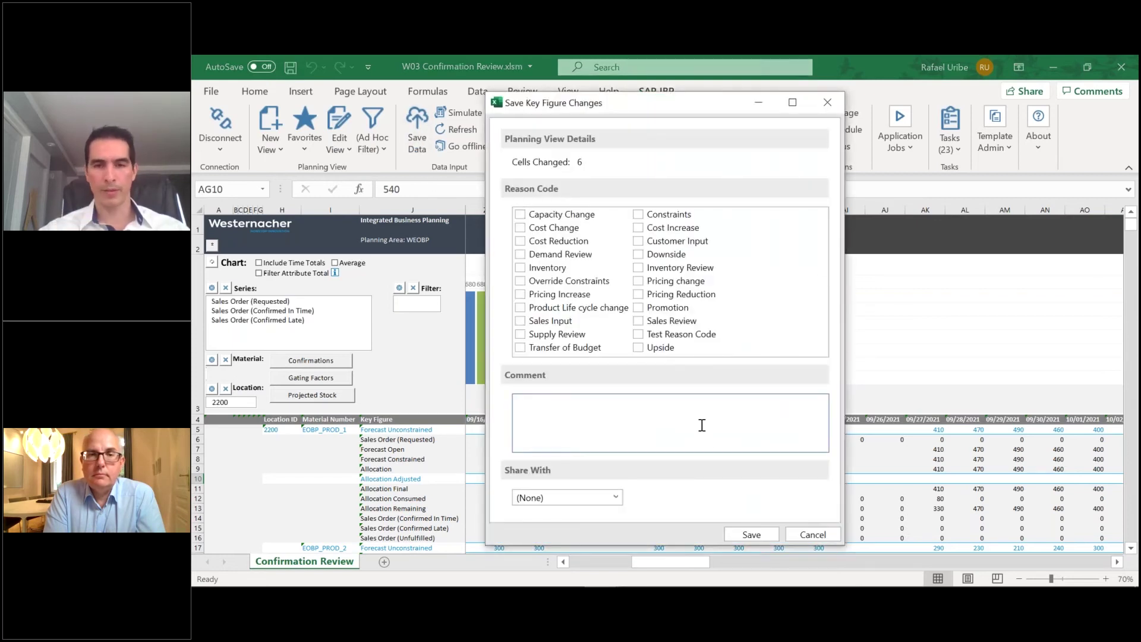
{"action": "left_click", "coordinate": [752, 535]}
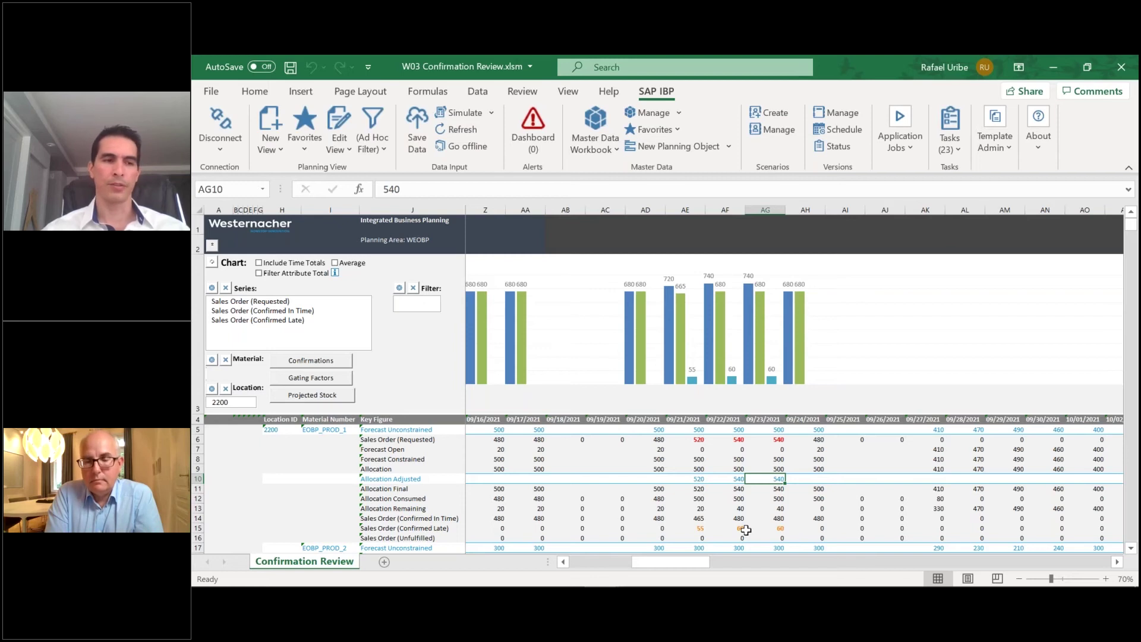
{"action": "left_click", "coordinate": [914, 145]}
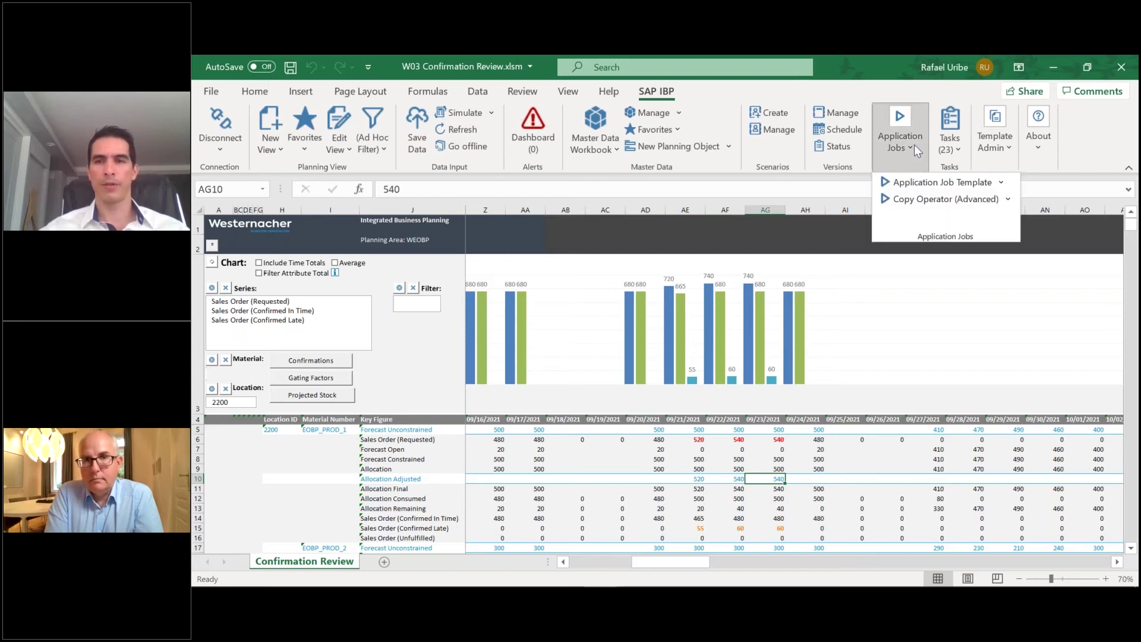
Run the WEOBP: Confirmation Run job on the Base Version with the Demo PRODLOC filter
{"action": "left_click", "coordinate": [943, 182]}
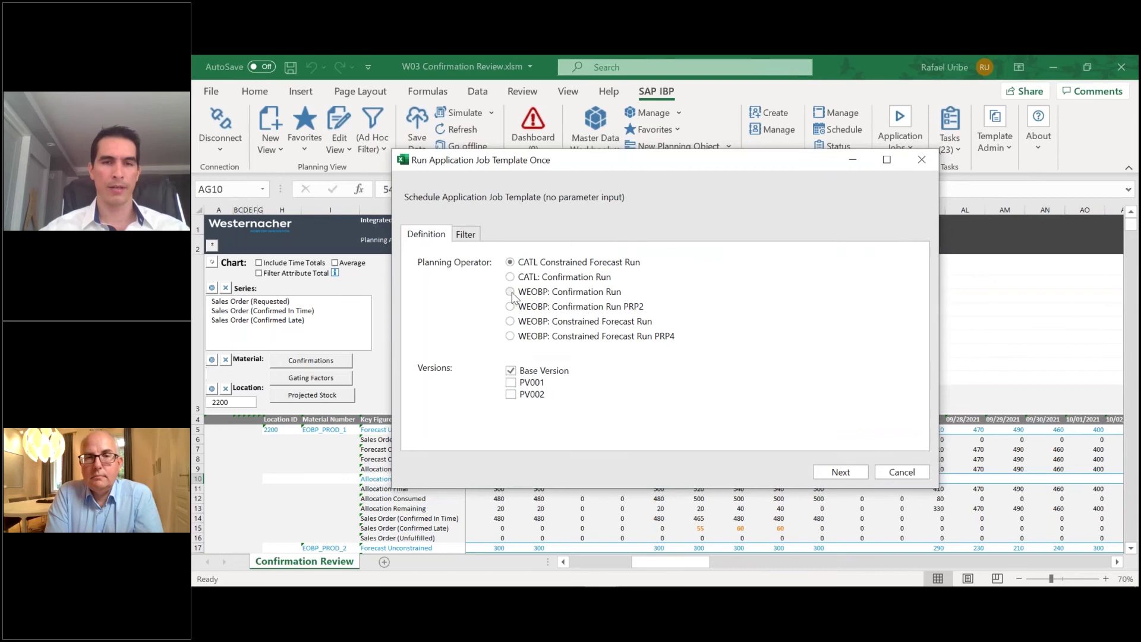
{"action": "left_click", "coordinate": [466, 234]}
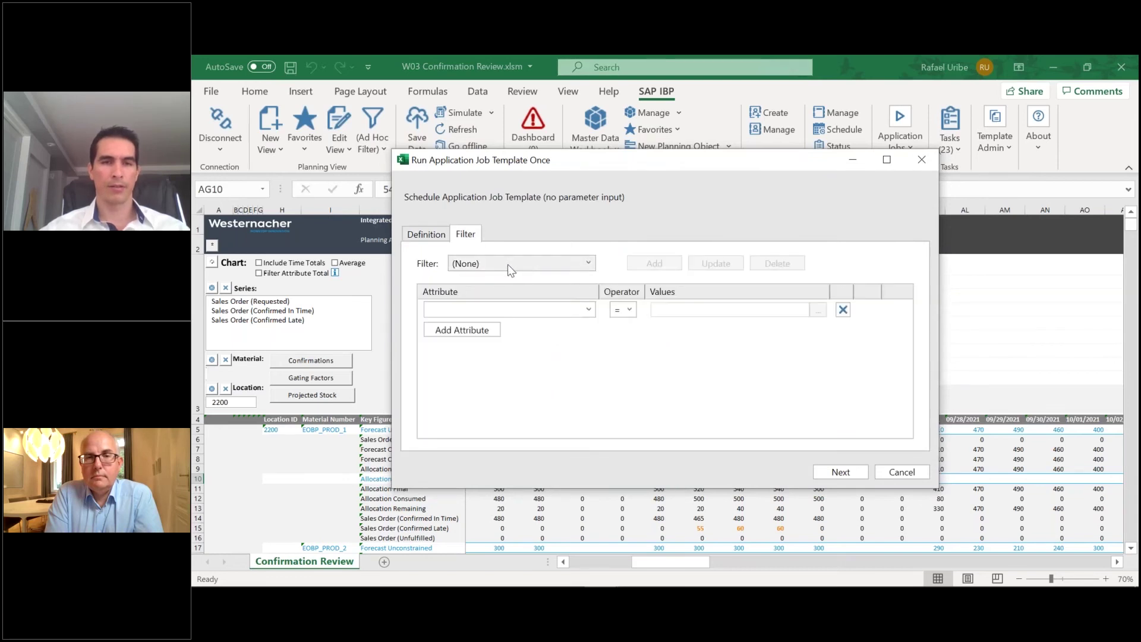
{"action": "left_click", "coordinate": [510, 265]}
{"action": "left_click", "coordinate": [500, 331]}
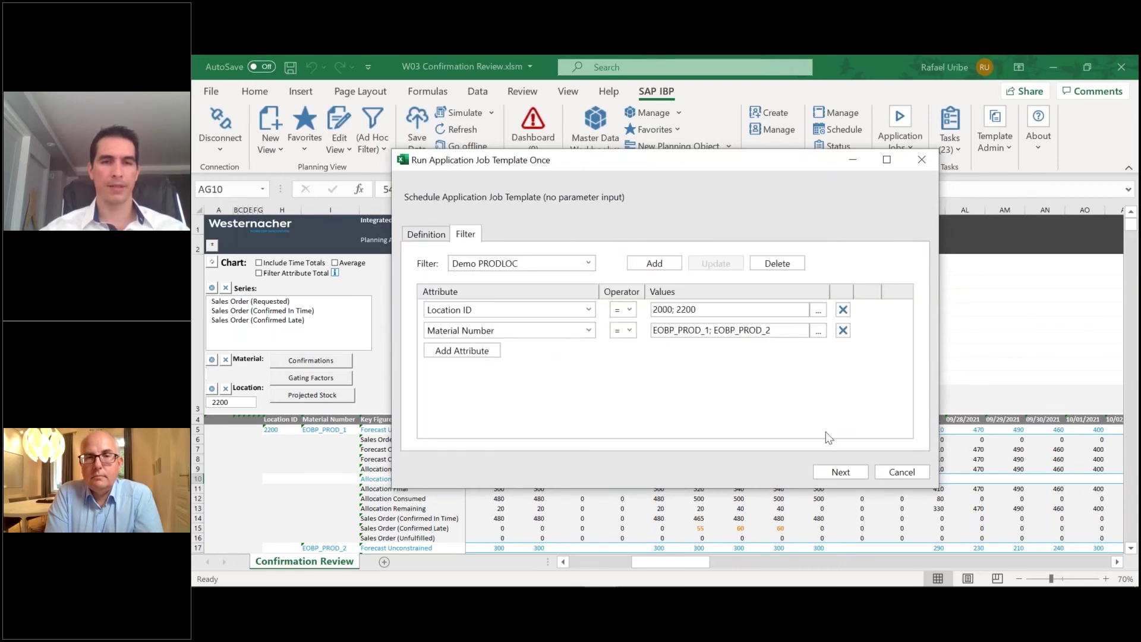
{"action": "left_click", "coordinate": [840, 470]}
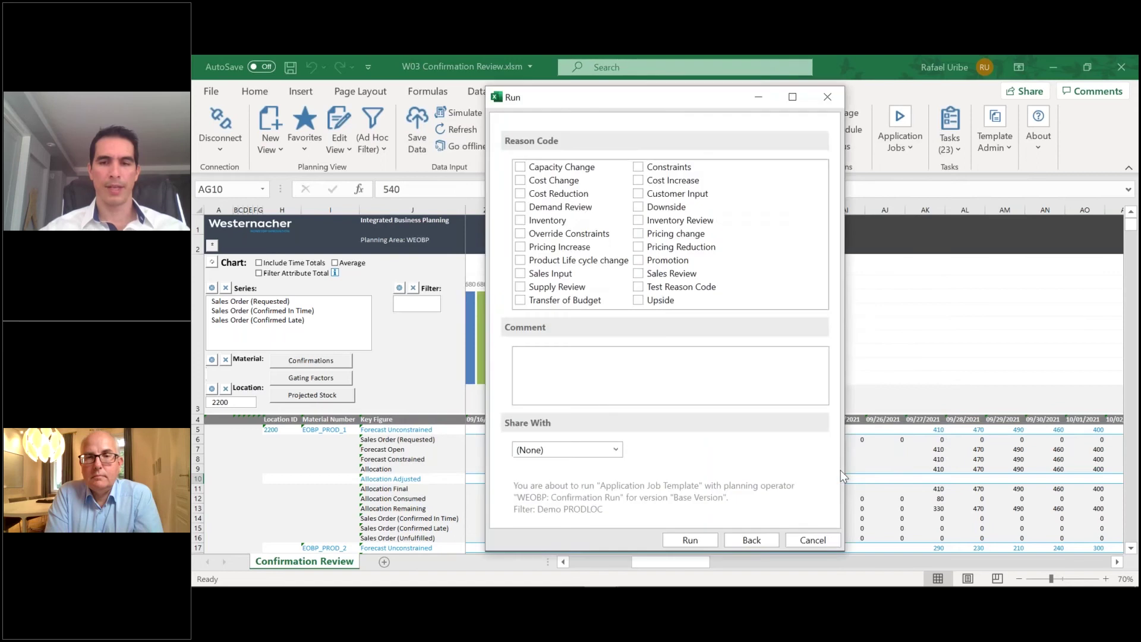
{"action": "left_click", "coordinate": [690, 541]}
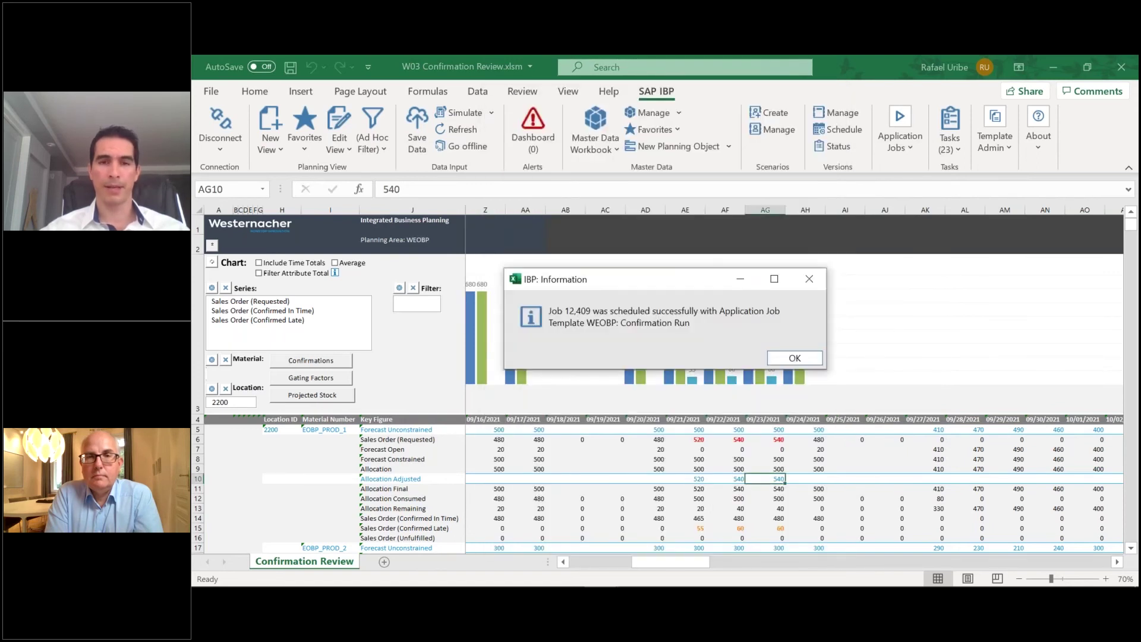
Acknowledge the message that job 12,409 for WEOBP: Confirmation Run was scheduled
{"action": "left_click", "coordinate": [789, 364]}
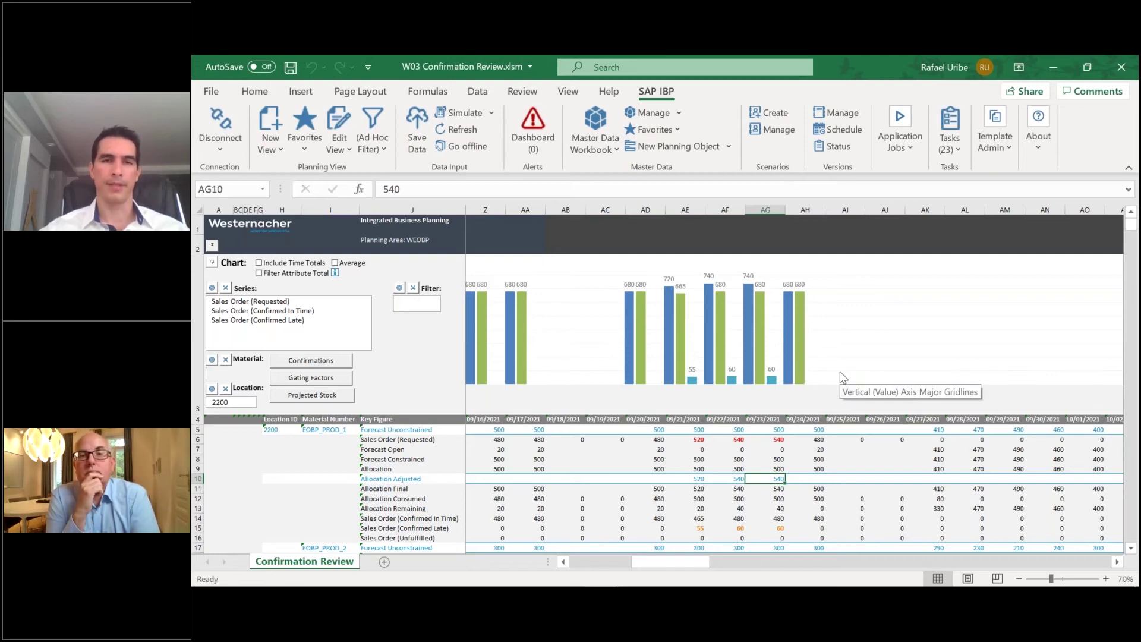
{"action": "left_click", "coordinate": [902, 142]}
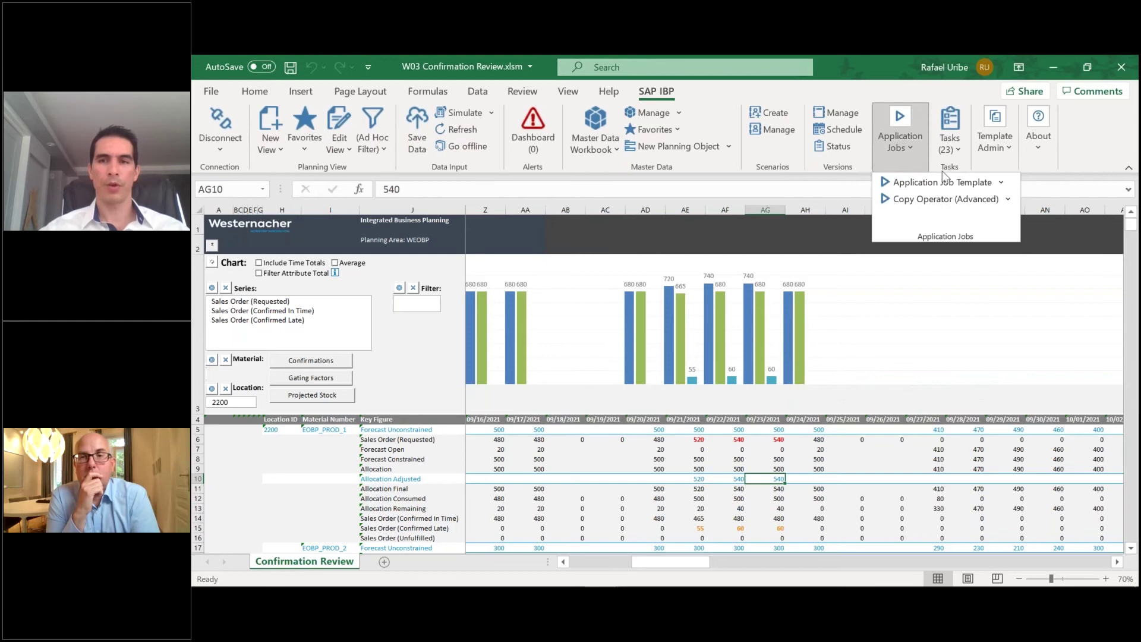
{"action": "left_click", "coordinate": [1002, 183]}
{"action": "left_click", "coordinate": [958, 245]}
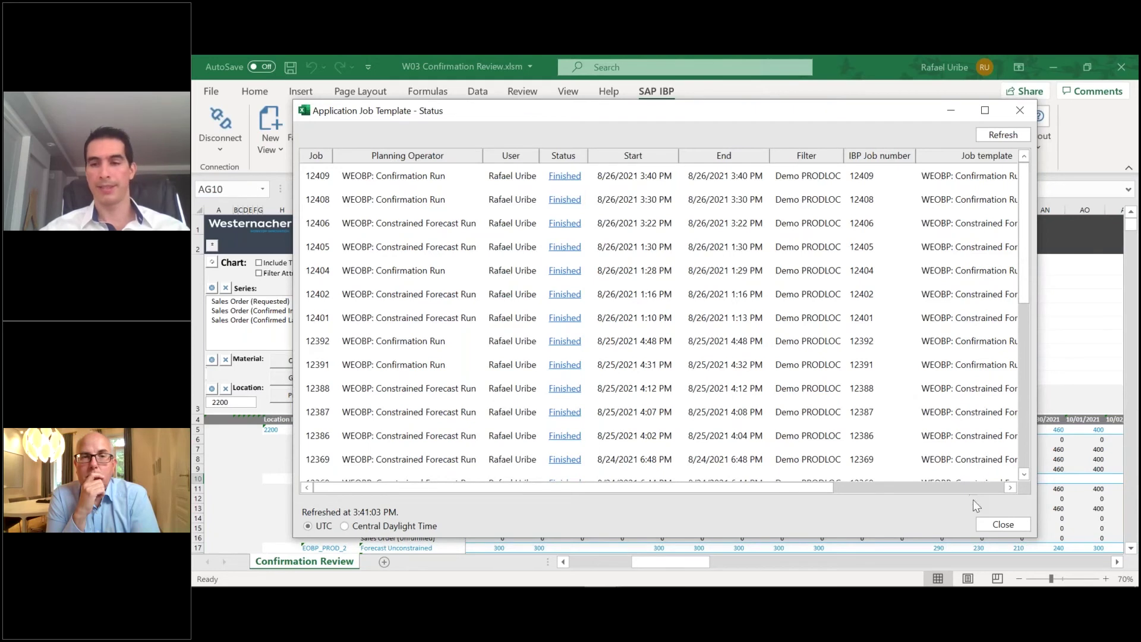
{"action": "left_click", "coordinate": [992, 526]}
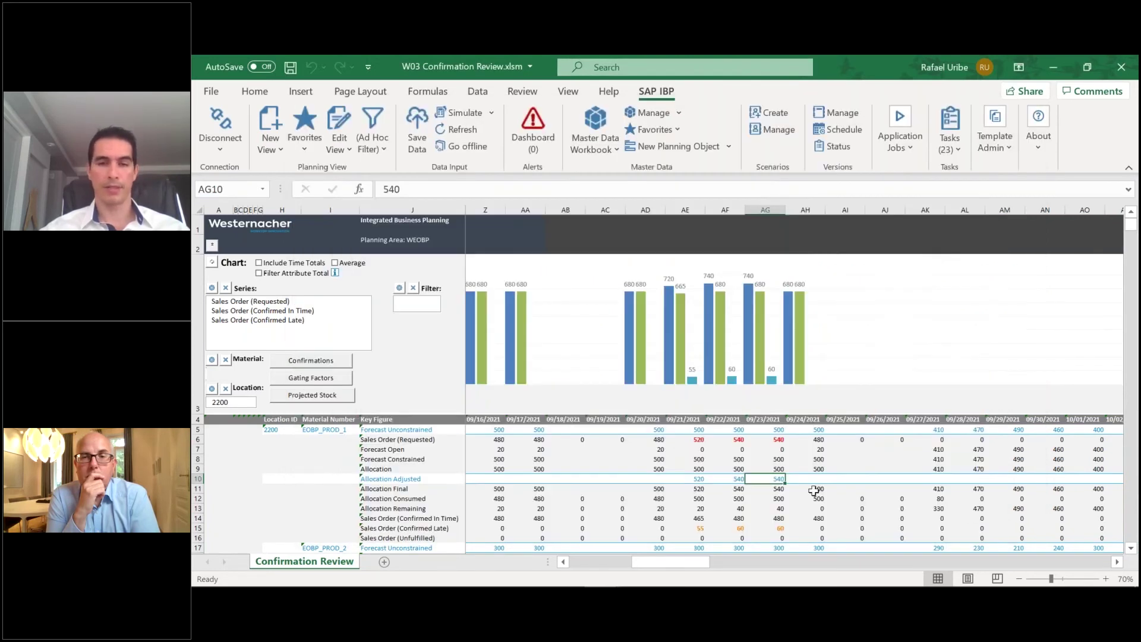
Refresh the view and compare requested, confirmed-in-time and now-zero late values for 09/21–09/23
{"action": "left_click", "coordinate": [458, 129]}
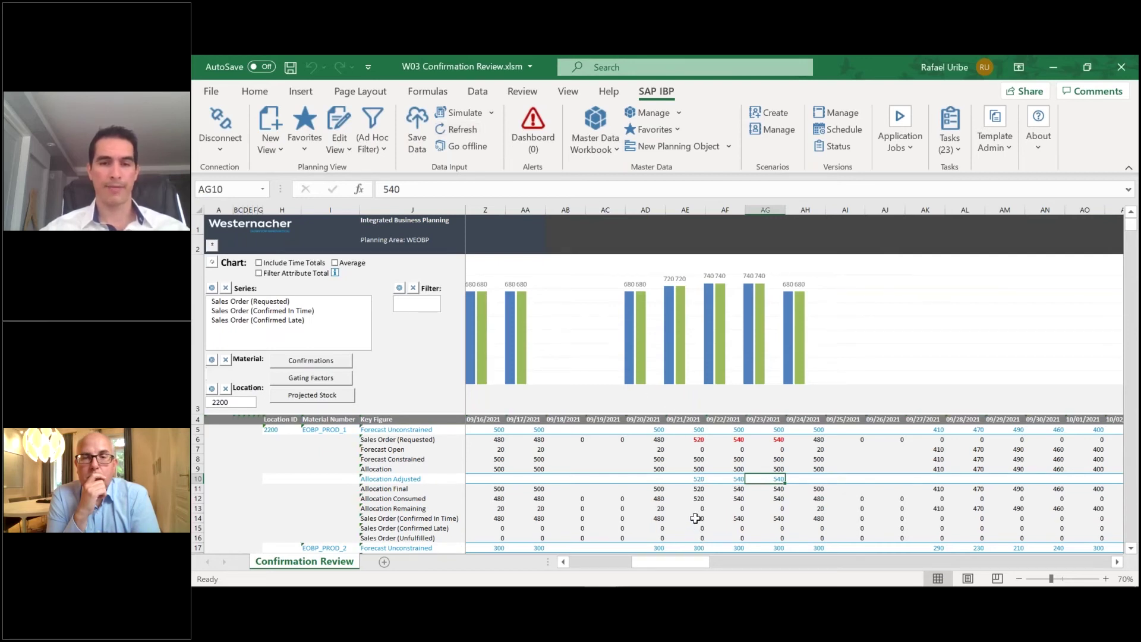
{"action": "left_click_drag", "start_coordinate": [696, 519], "coordinate": [767, 520]}
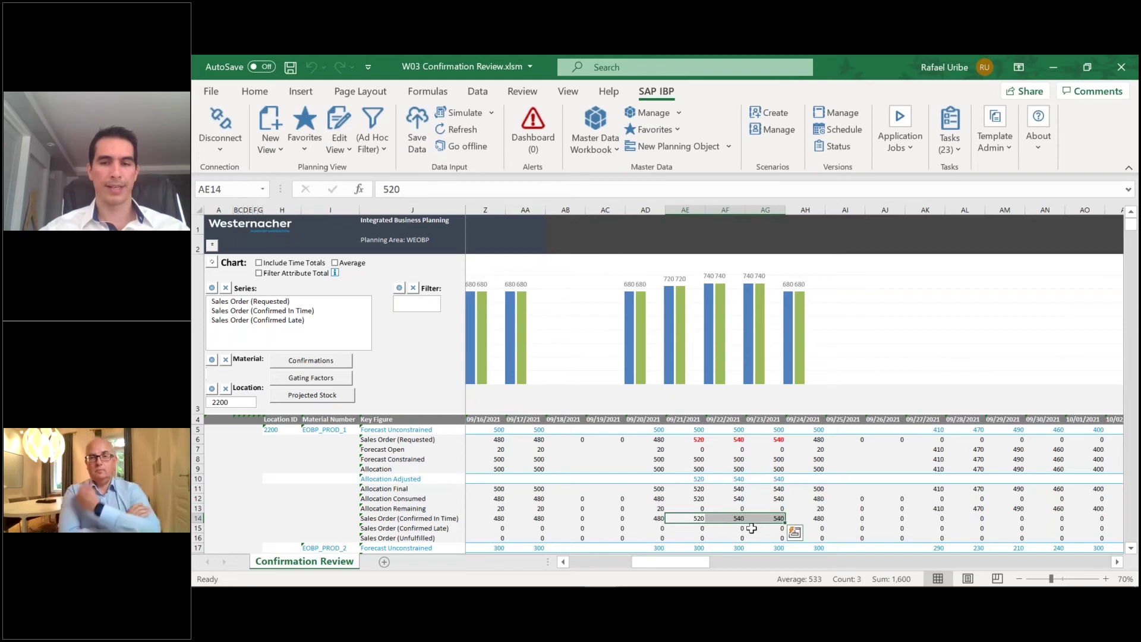
{"action": "left_click_drag", "start_coordinate": [684, 440], "coordinate": [770, 442]}
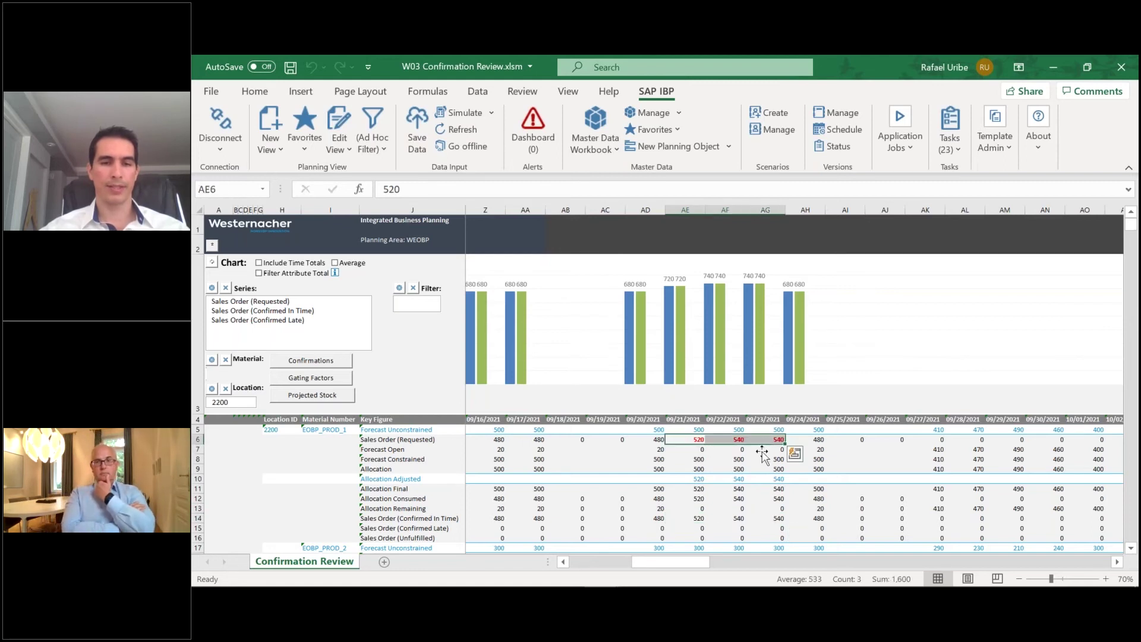
{"action": "left_click_drag", "start_coordinate": [702, 521], "coordinate": [770, 520]}
{"action": "left_click_drag", "start_coordinate": [699, 530], "coordinate": [773, 529]}
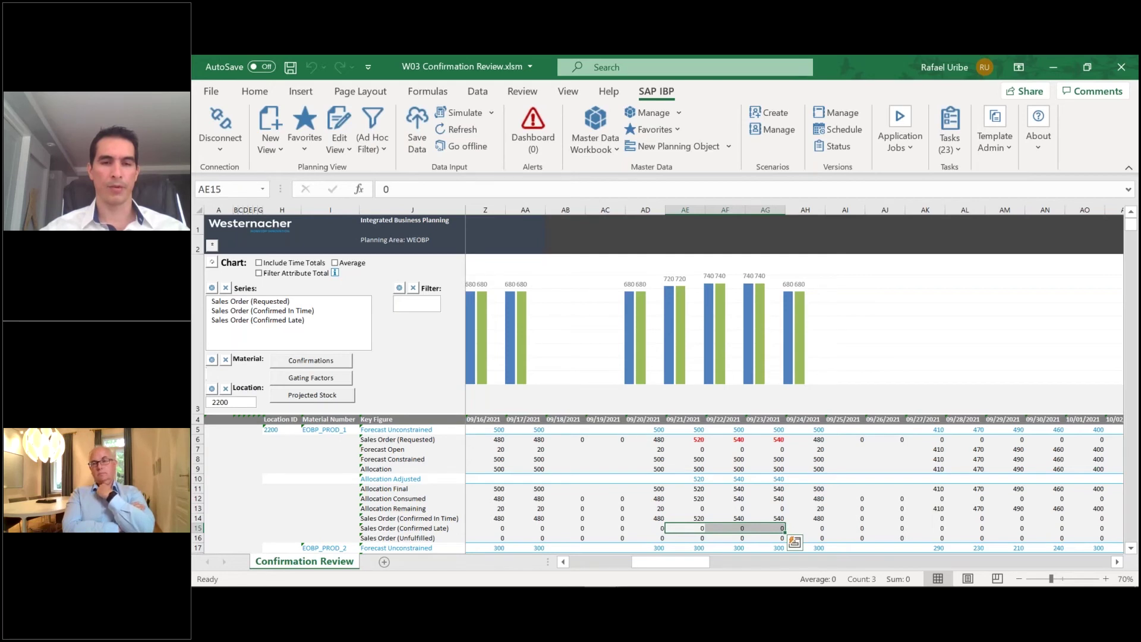
Reselect the confirmed-in-time values for 09/21–09/23 and bring up the open workbook previews
{"action": "scroll", "coordinate": [657, 489], "scroll_direction": "down", "scroll_amount": 3}
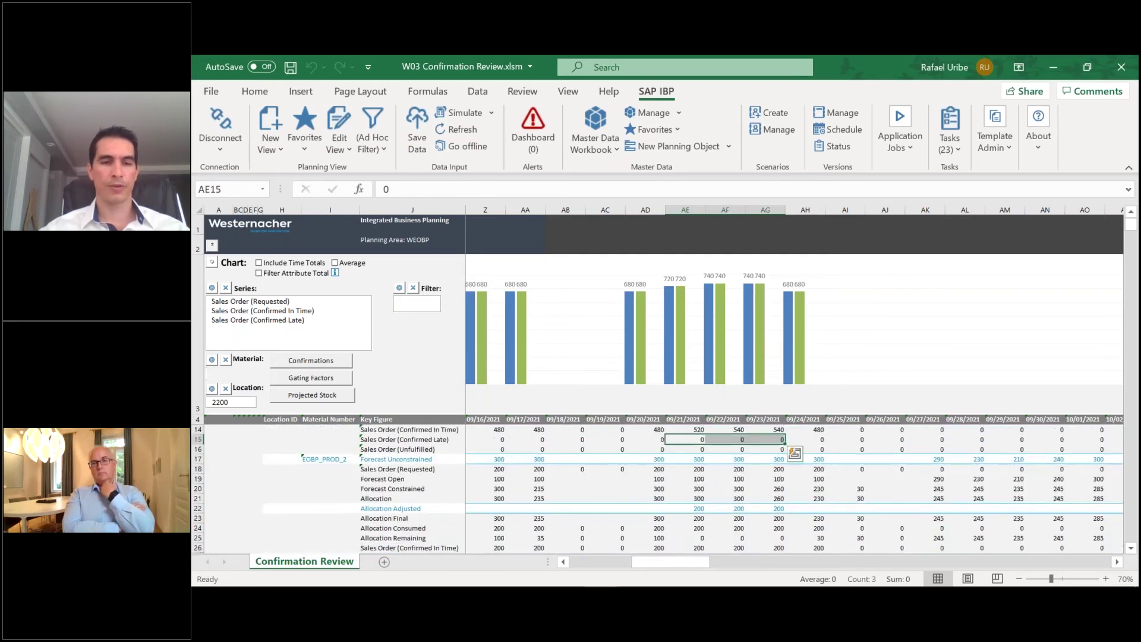
{"action": "scroll", "coordinate": [657, 488], "scroll_direction": "down", "scroll_amount": 2}
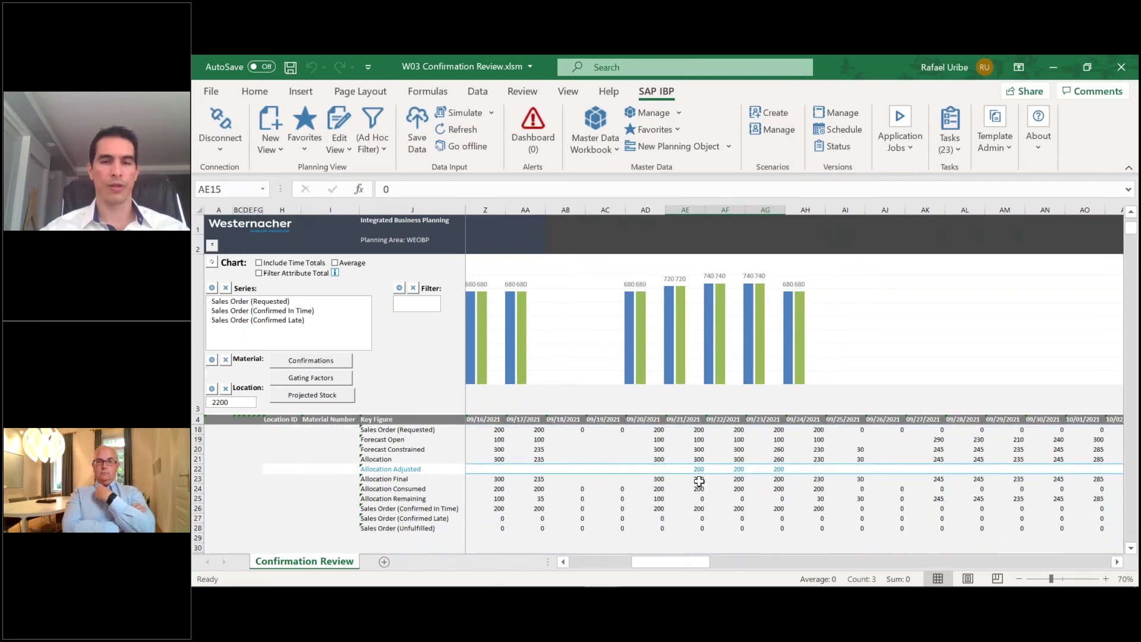
{"action": "scroll", "coordinate": [729, 508], "scroll_direction": "up", "scroll_amount": 1}
{"action": "left_click_drag", "start_coordinate": [690, 518], "coordinate": [757, 516]}
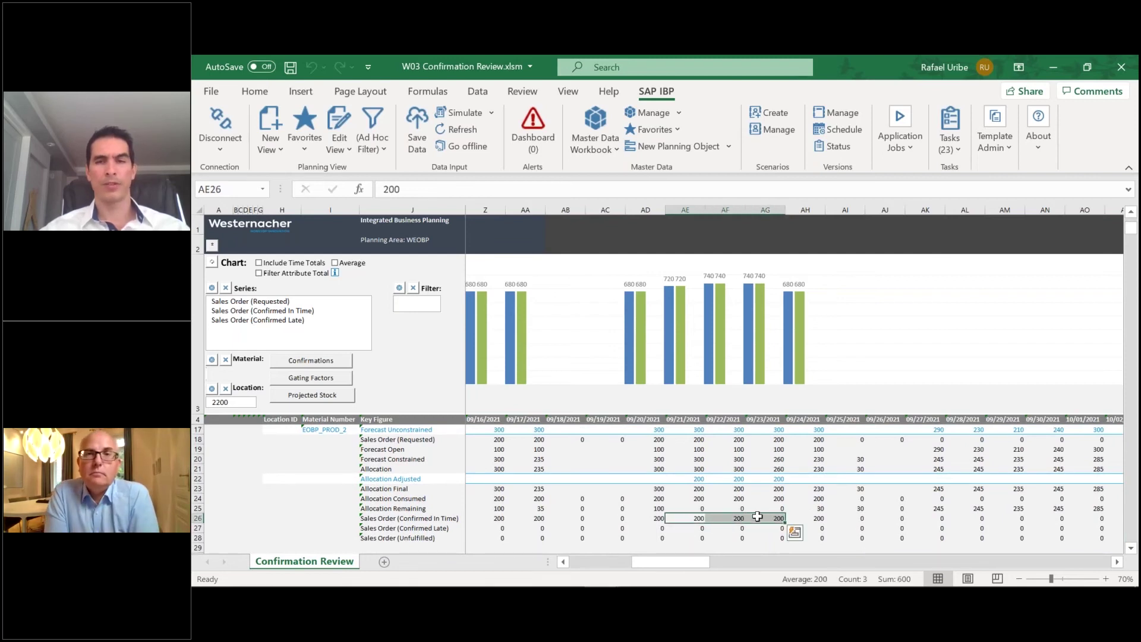
{"action": "mouse_move", "coordinate": [657, 582]}
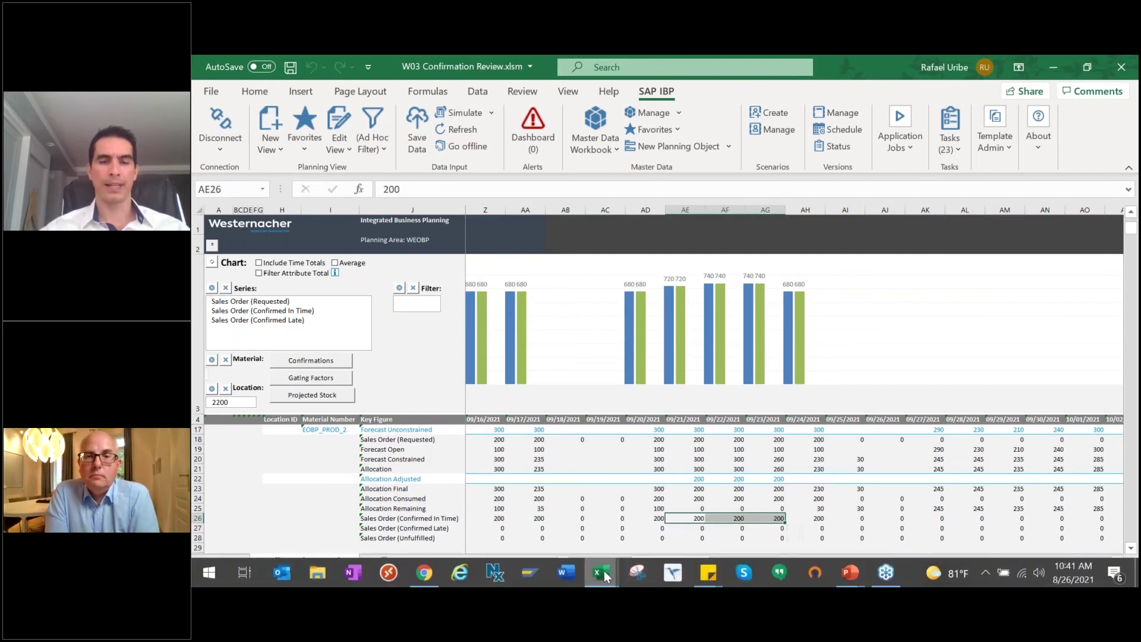
{"action": "mouse_move", "coordinate": [606, 576]}
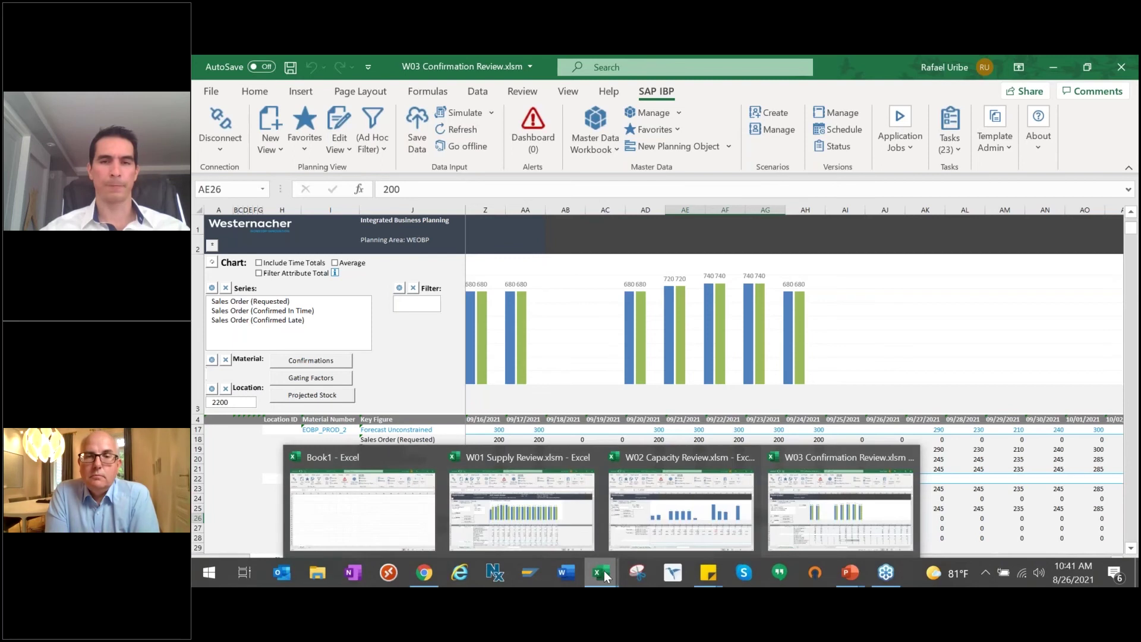
Switch to W02 Capacity Review, note the product capacity percentages, and refresh the data
{"action": "left_click", "coordinate": [654, 522]}
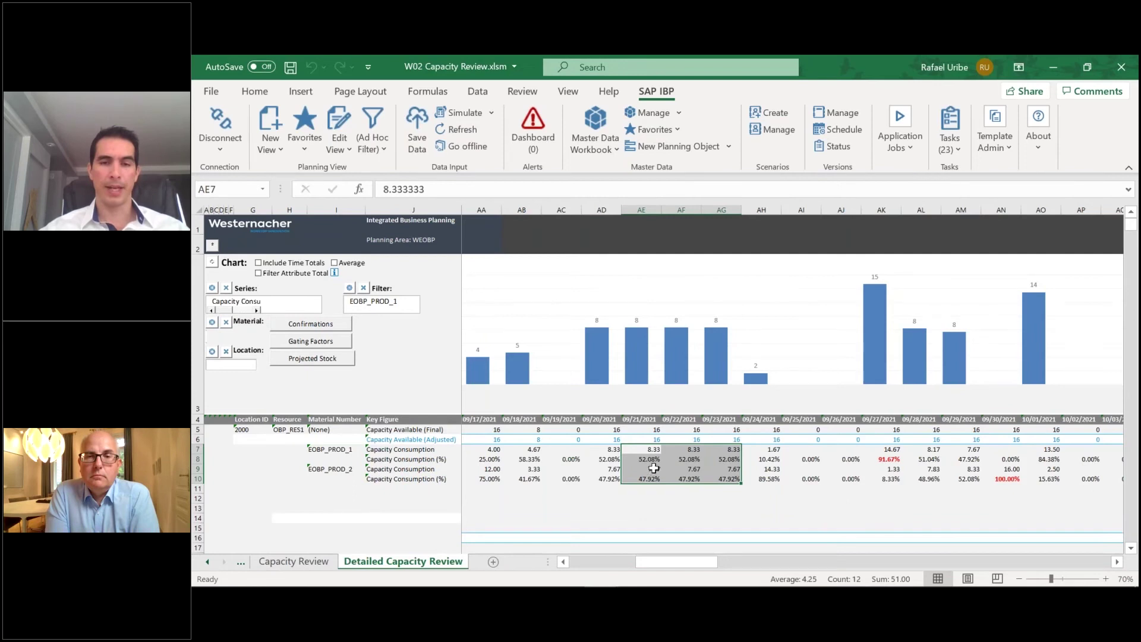
{"action": "left_click_drag", "start_coordinate": [650, 460], "coordinate": [729, 459]}
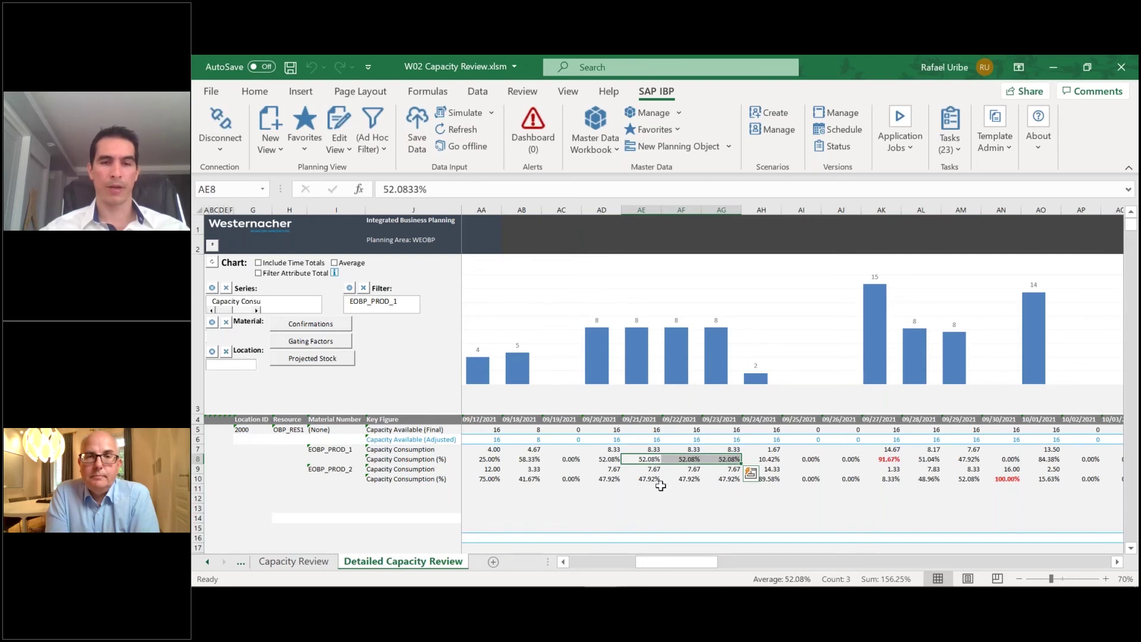
{"action": "left_click_drag", "start_coordinate": [651, 480], "coordinate": [718, 482]}
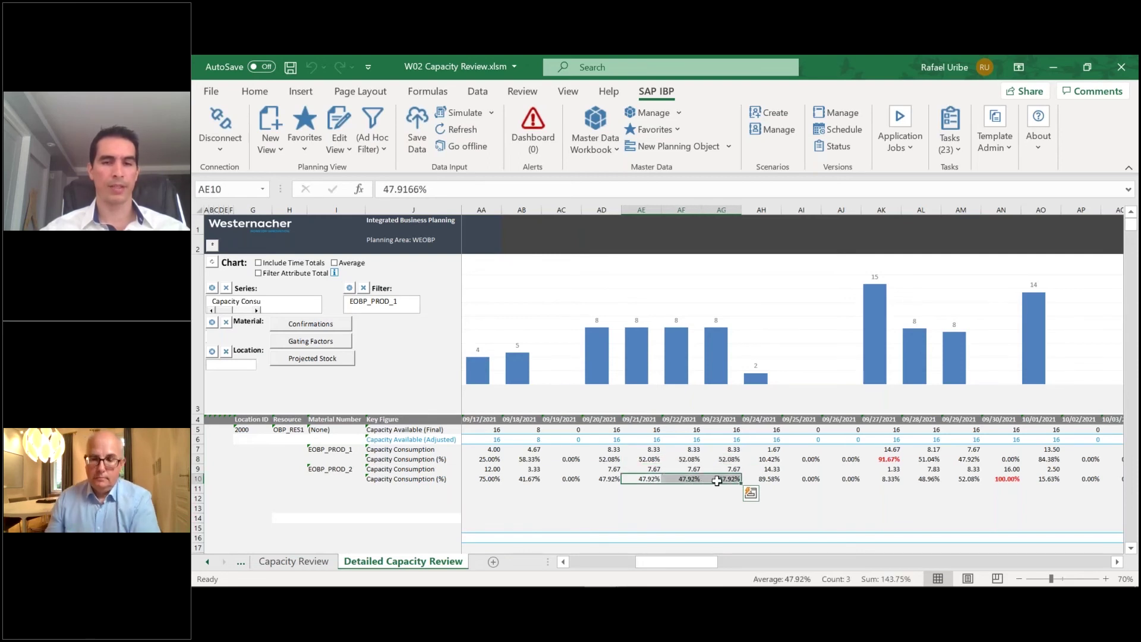
{"action": "left_click", "coordinate": [461, 129]}
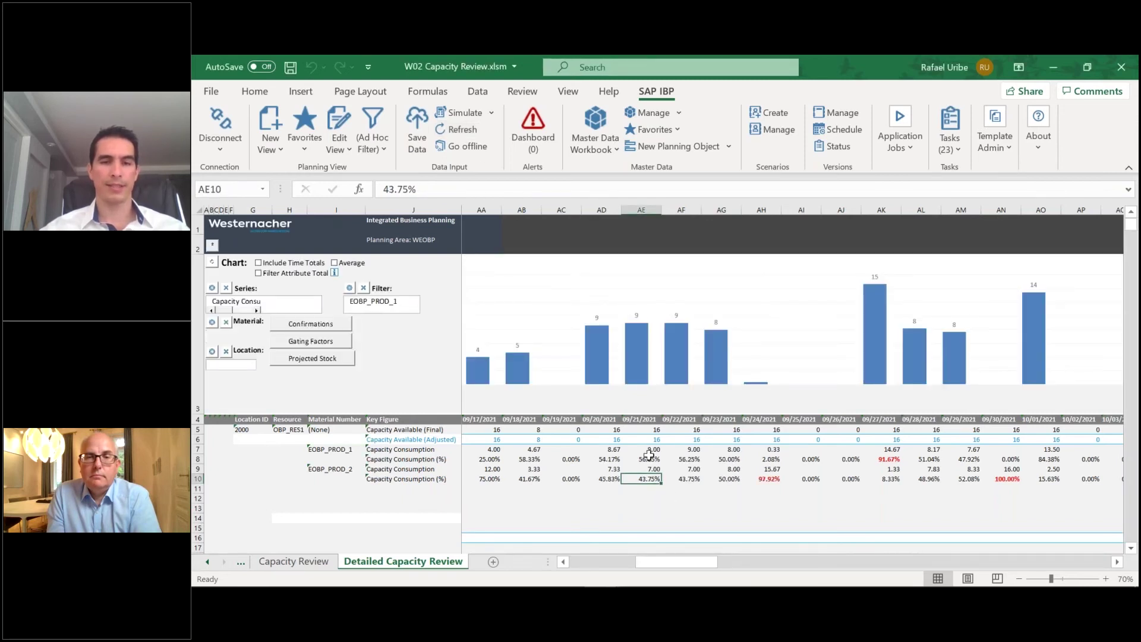
Review updated 09/21–09/23 consumption: EOBP_PROD_1 at 9, 9, 8 and EOBP_PROD_2 at 7, 7, 8 of 16
{"action": "left_click_drag", "start_coordinate": [645, 460], "coordinate": [728, 460]}
{"action": "left_click_drag", "start_coordinate": [637, 460], "coordinate": [721, 460]}
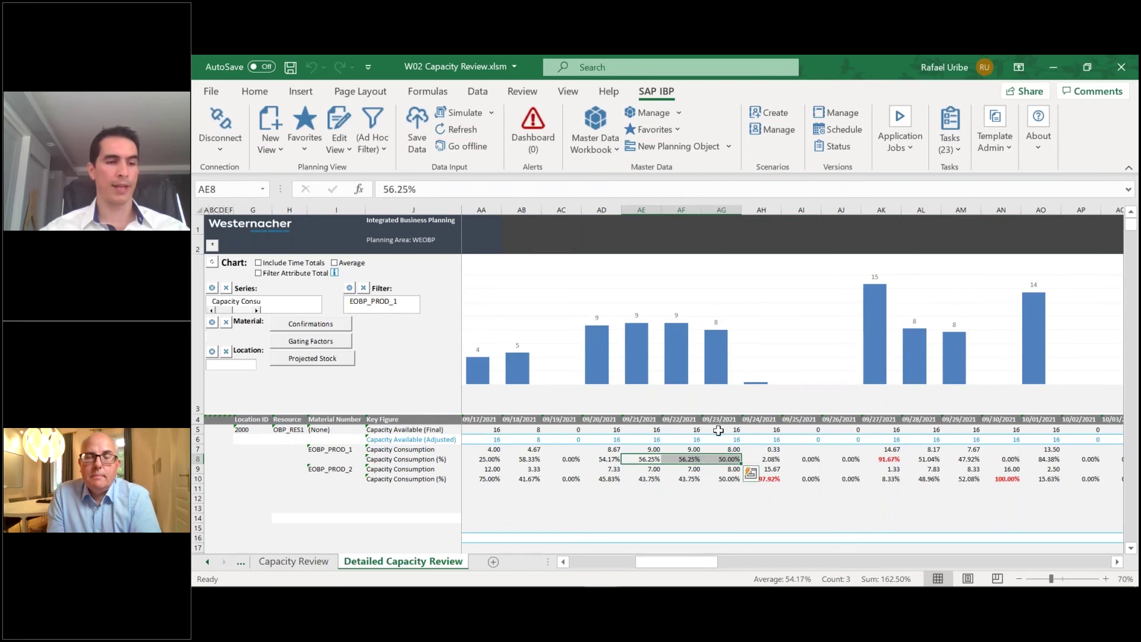
{"action": "left_click", "coordinate": [610, 481]}
{"action": "left_click_drag", "start_coordinate": [617, 480], "coordinate": [673, 480]}
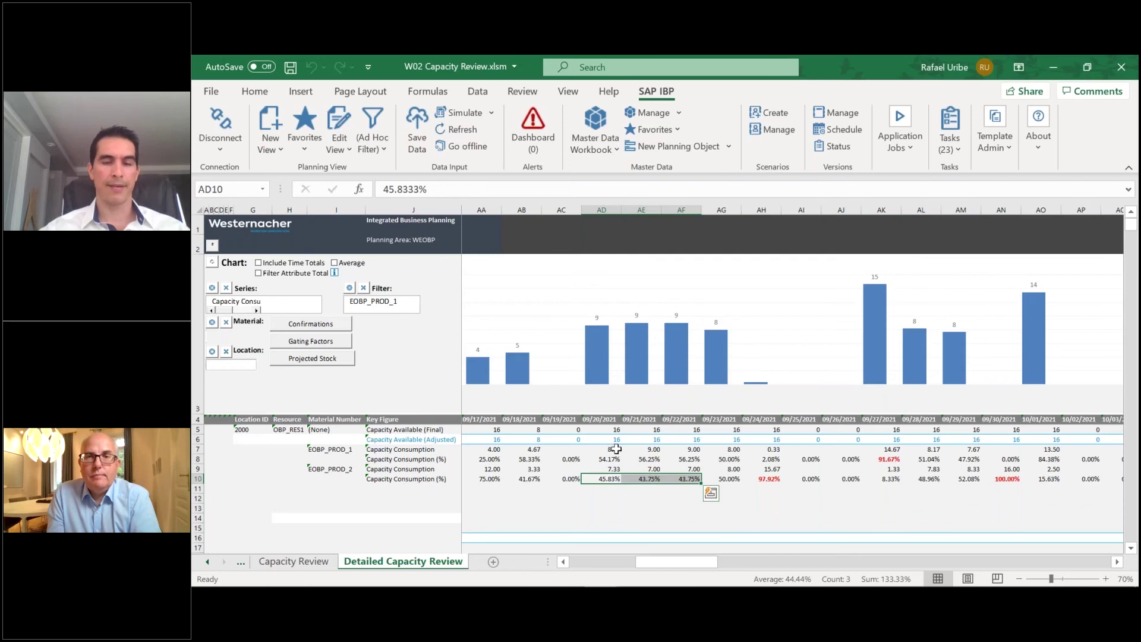
{"action": "left_click_drag", "start_coordinate": [654, 450], "coordinate": [715, 450]}
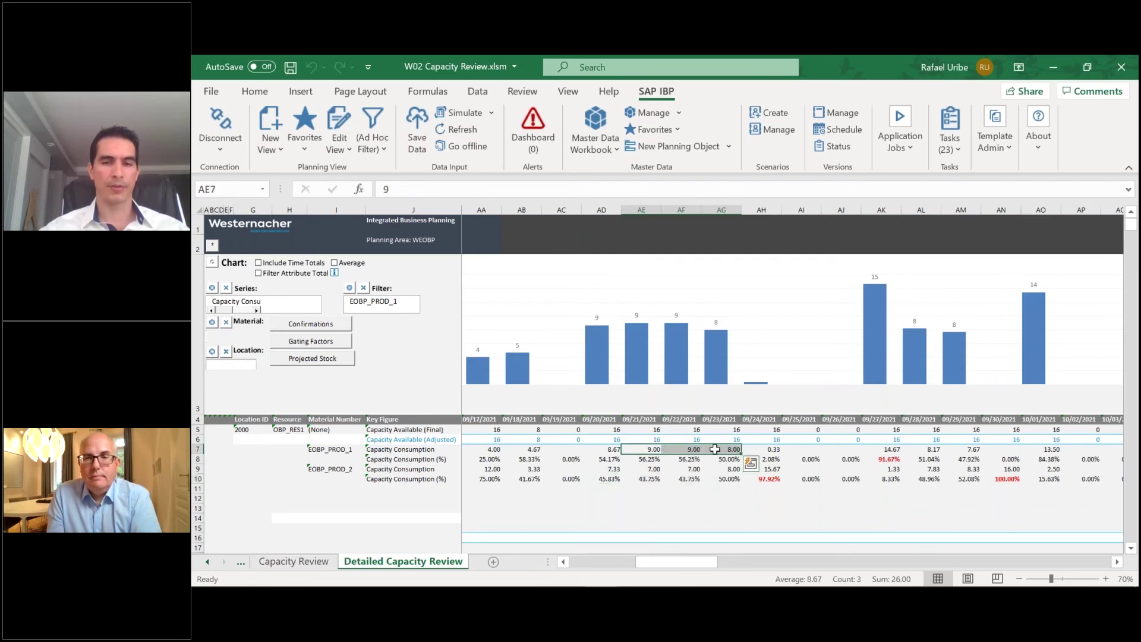
{"action": "left_click_drag", "start_coordinate": [654, 471], "coordinate": [694, 470]}
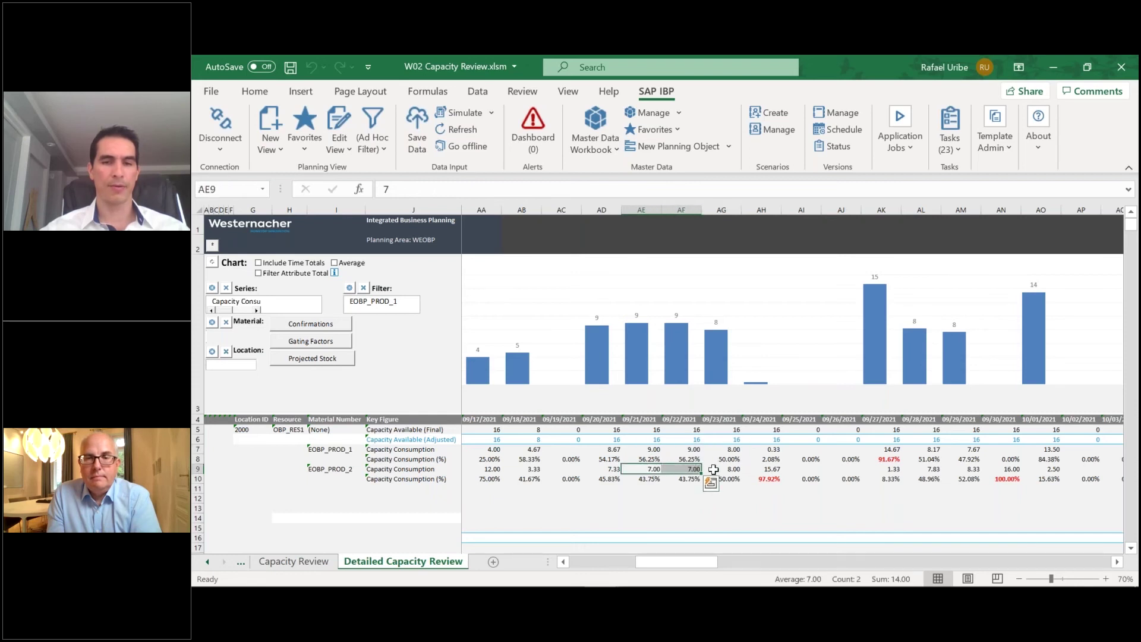
{"action": "left_click", "coordinate": [722, 469]}
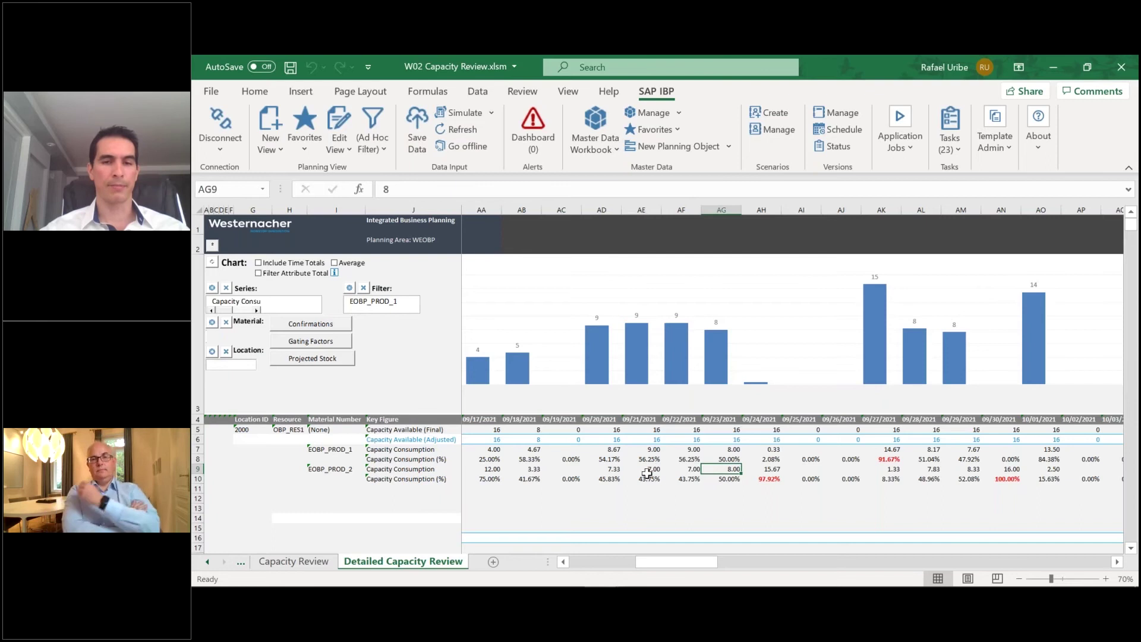
{"action": "left_click_drag", "start_coordinate": [648, 470], "coordinate": [713, 469]}
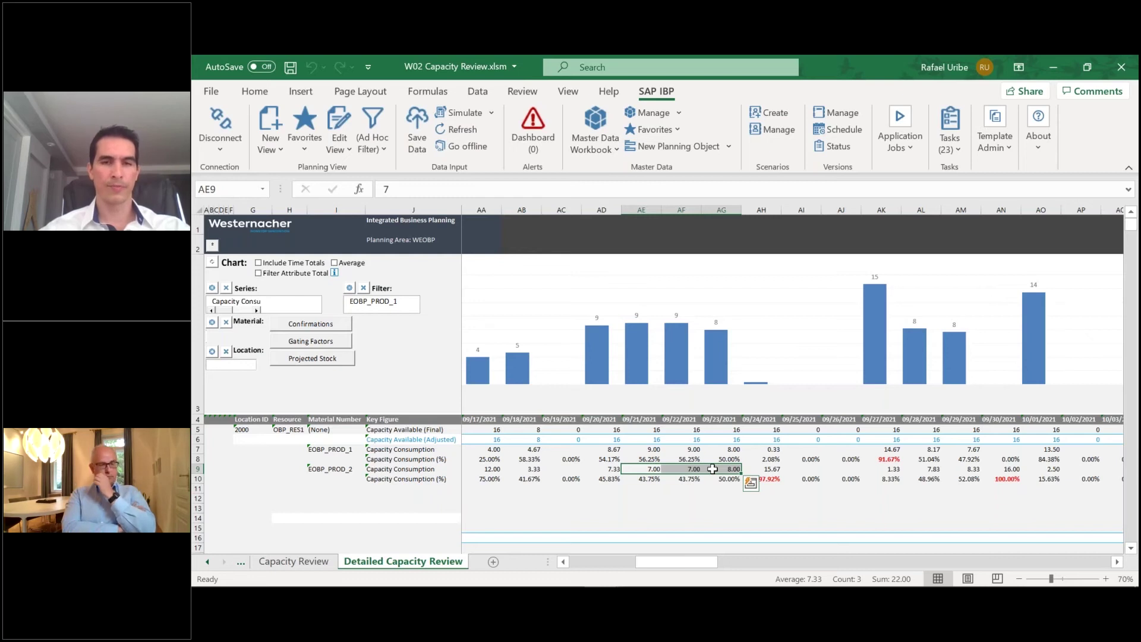
Switch to View Confirmations, reload the confirmations with the current filters, and show periods by day
{"action": "key", "text": "alt+Tab"}
{"action": "key", "text": "Tab"}
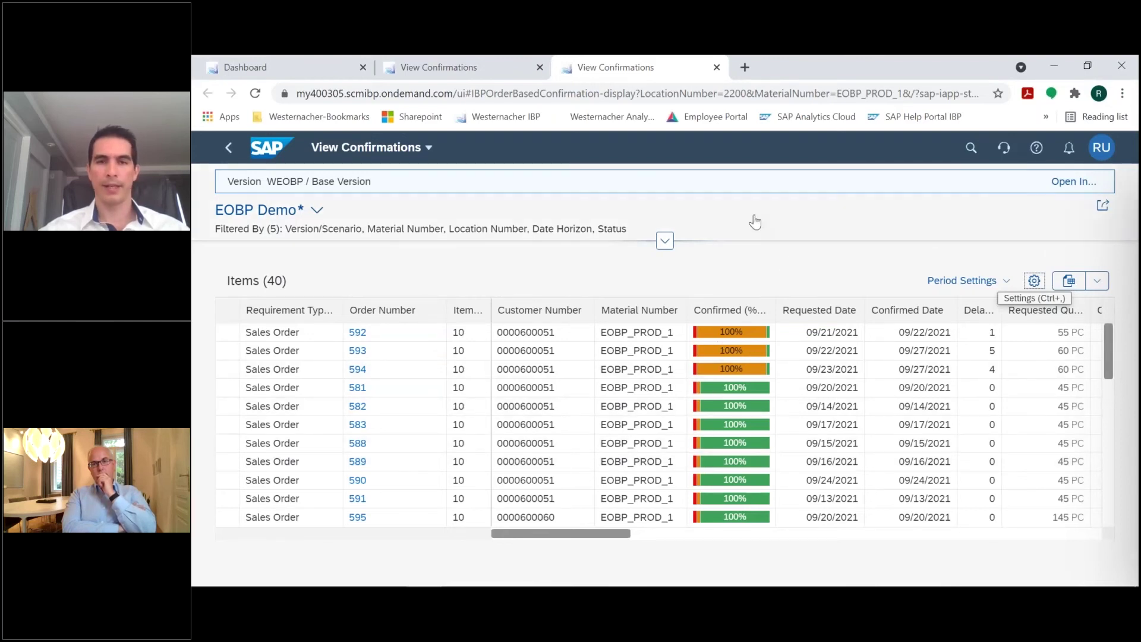
{"action": "left_click", "coordinate": [665, 241]}
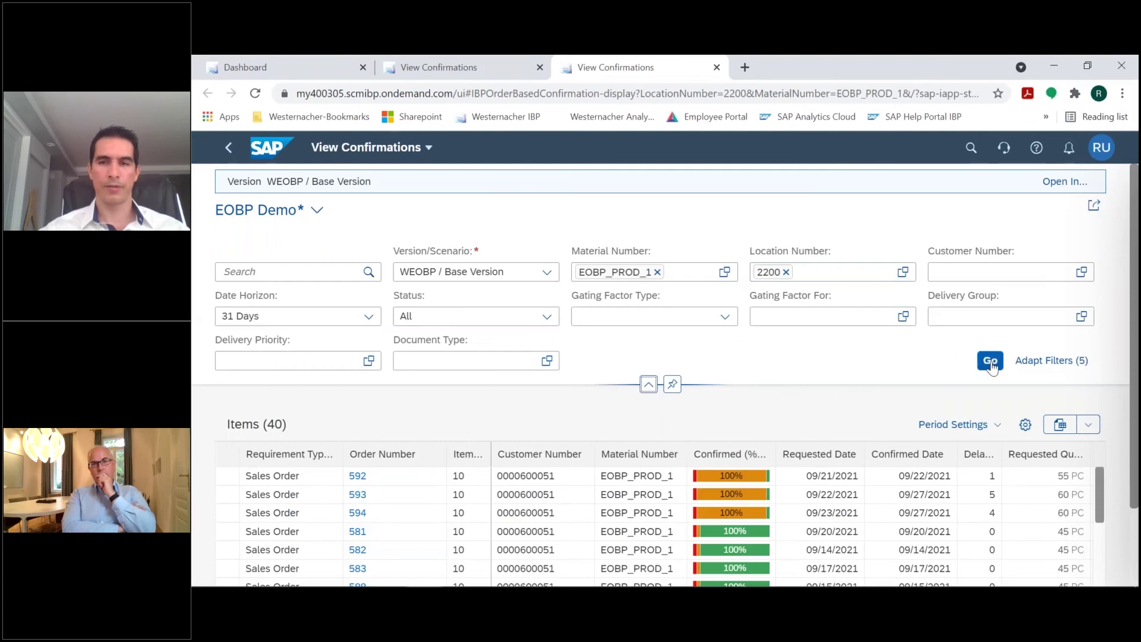
{"action": "left_click", "coordinate": [990, 361]}
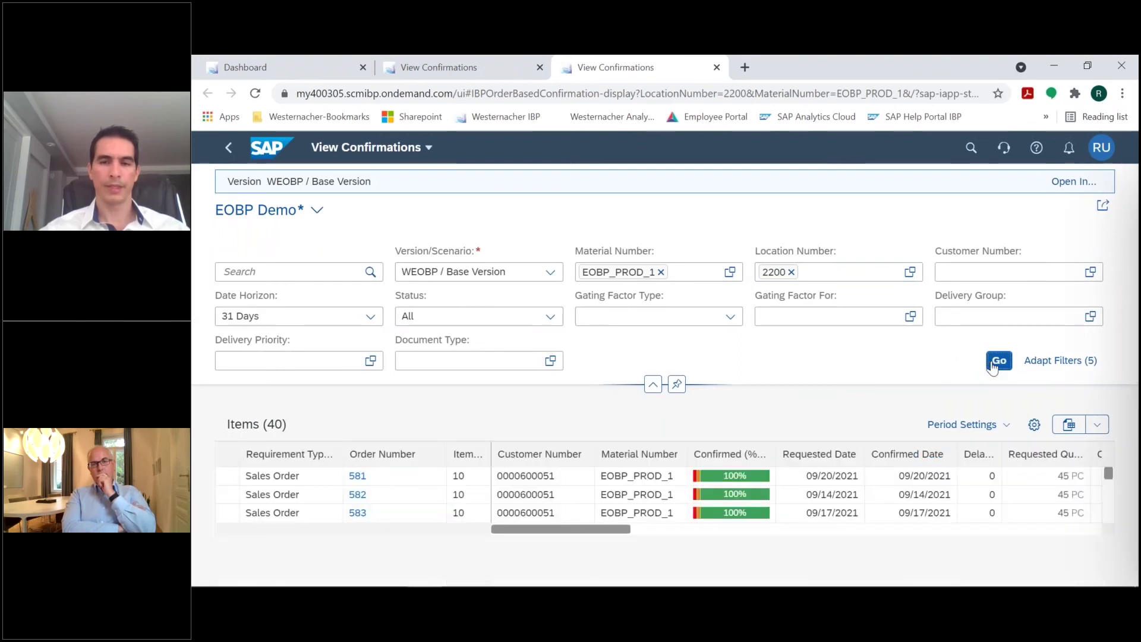
{"action": "left_click", "coordinate": [653, 385]}
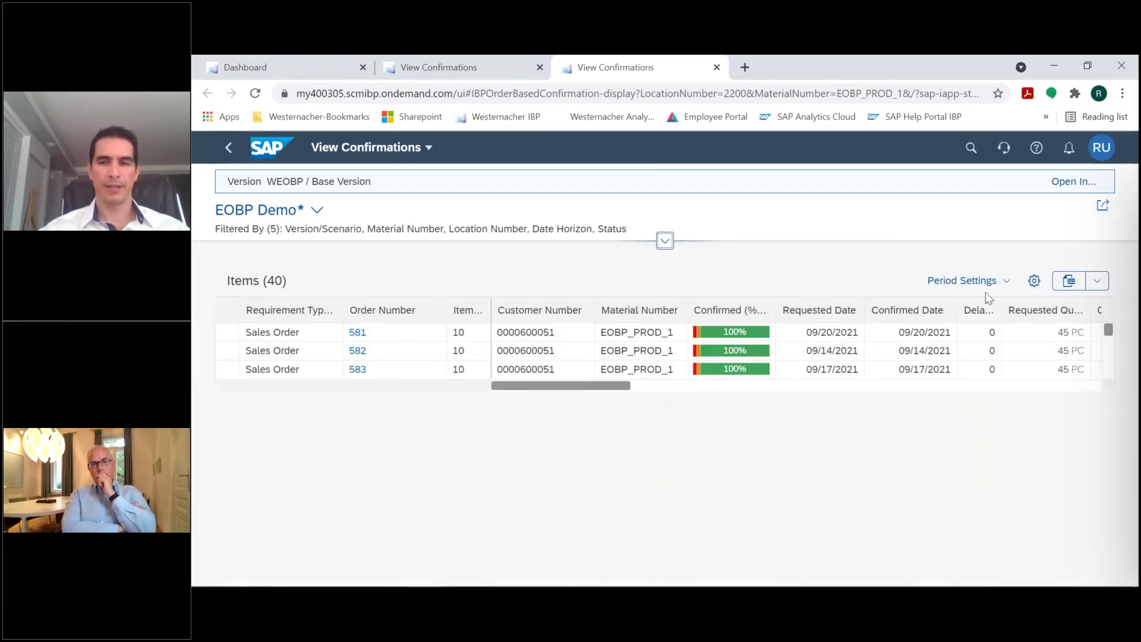
{"action": "left_click", "coordinate": [965, 281]}
{"action": "left_click", "coordinate": [980, 335]}
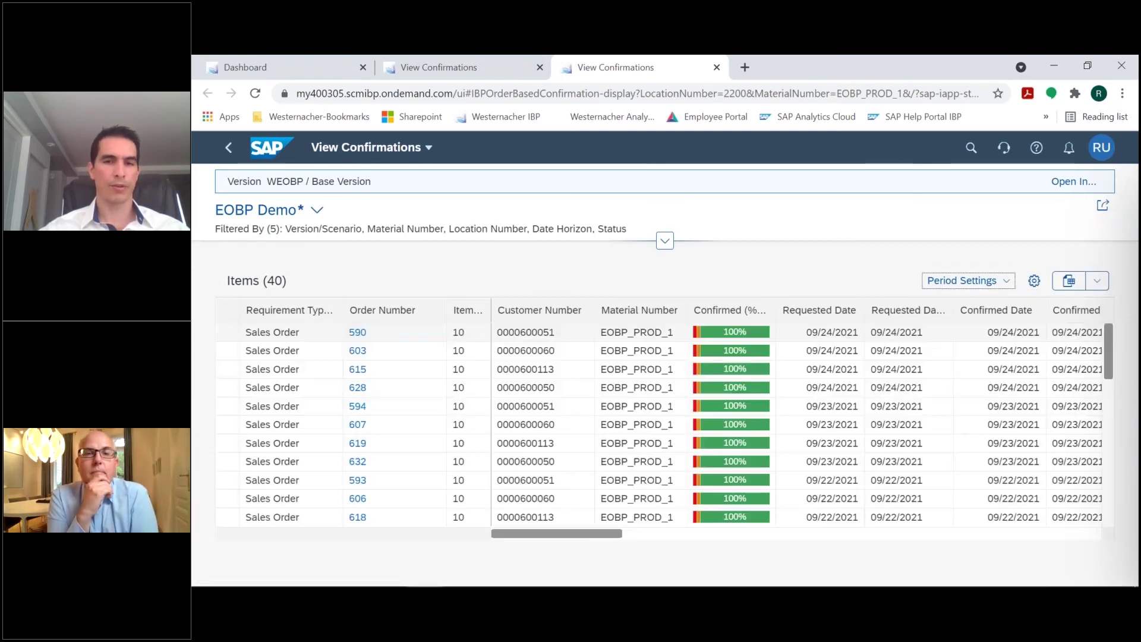
Sort the confirmations table by Confirmation Status in descending order
{"action": "left_click", "coordinate": [1035, 281]}
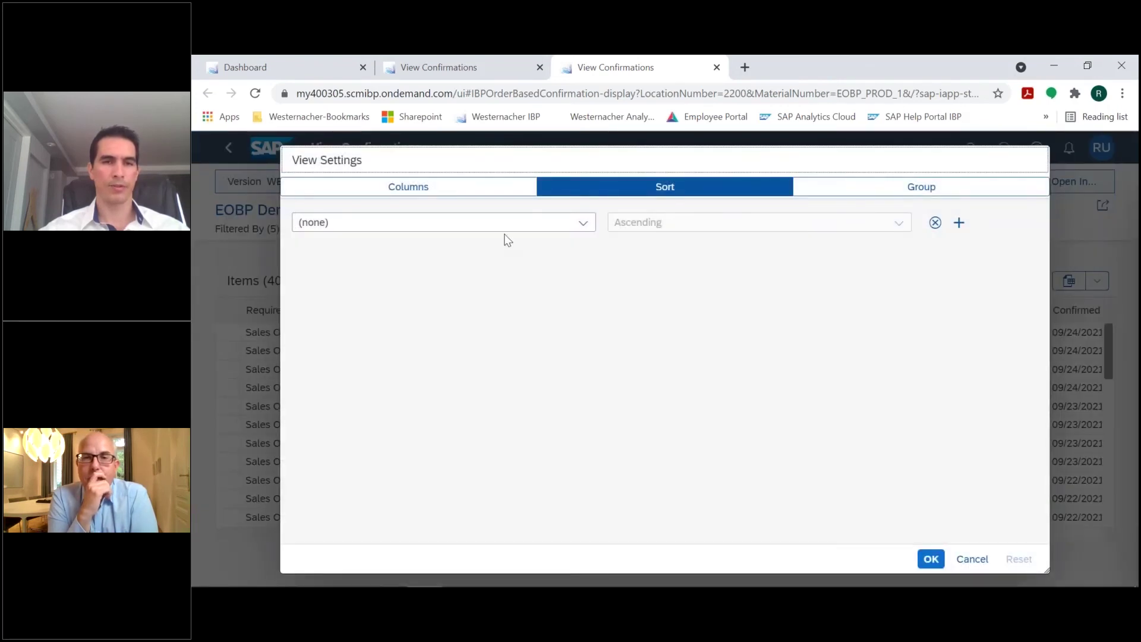
{"action": "left_click", "coordinate": [502, 229]}
{"action": "left_click", "coordinate": [582, 223]}
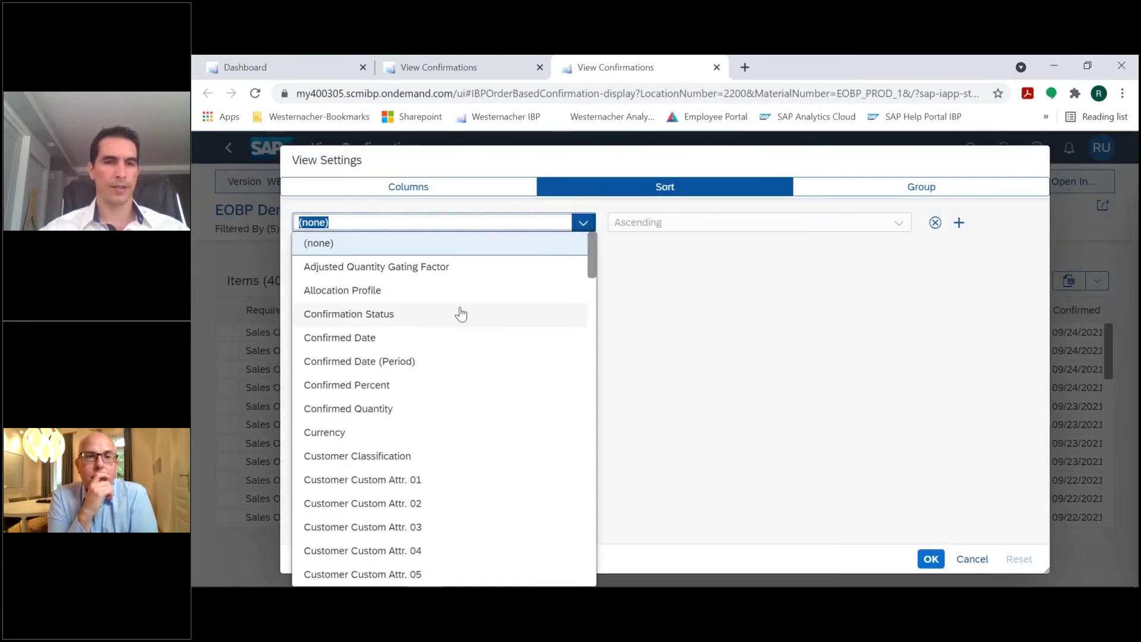
{"action": "left_click", "coordinate": [451, 319]}
{"action": "left_click", "coordinate": [896, 224]}
{"action": "left_click", "coordinate": [838, 269]}
{"action": "left_click", "coordinate": [932, 558]}
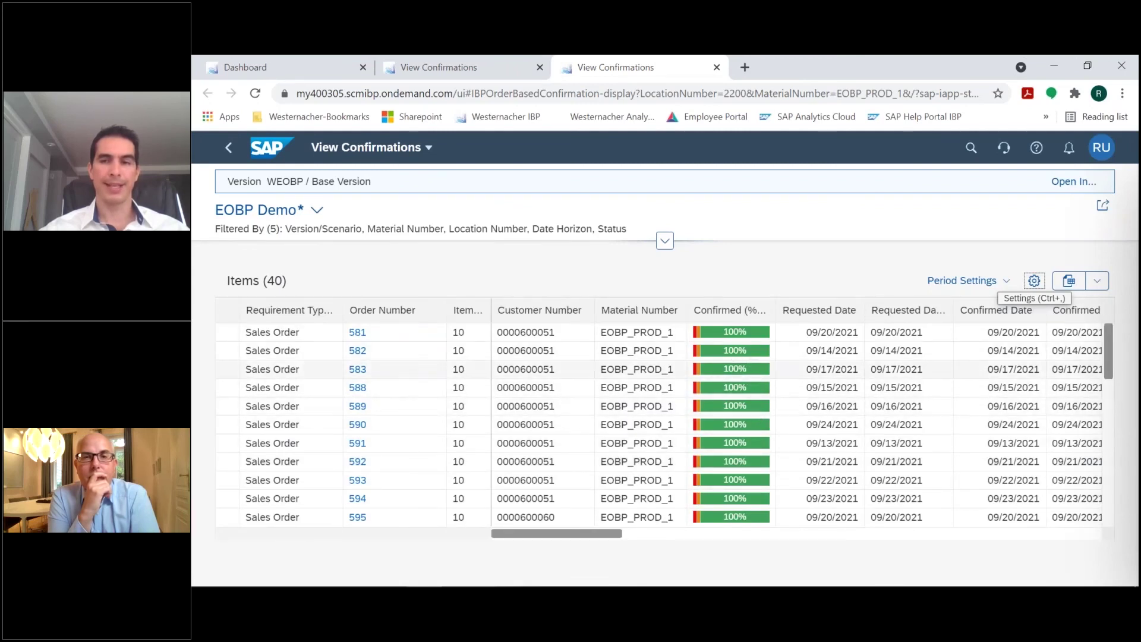
Scroll through the 40 orders to verify all are 100% confirmed, then switch to PowerPoint
{"action": "left_click", "coordinate": [1110, 506]}
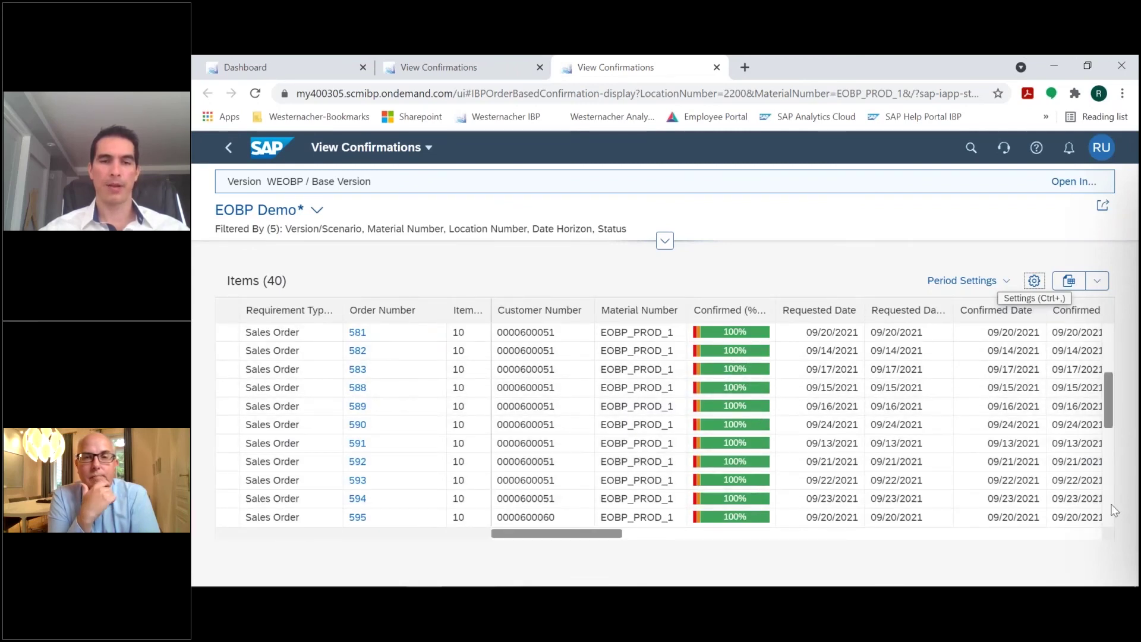
{"action": "left_click", "coordinate": [1114, 513]}
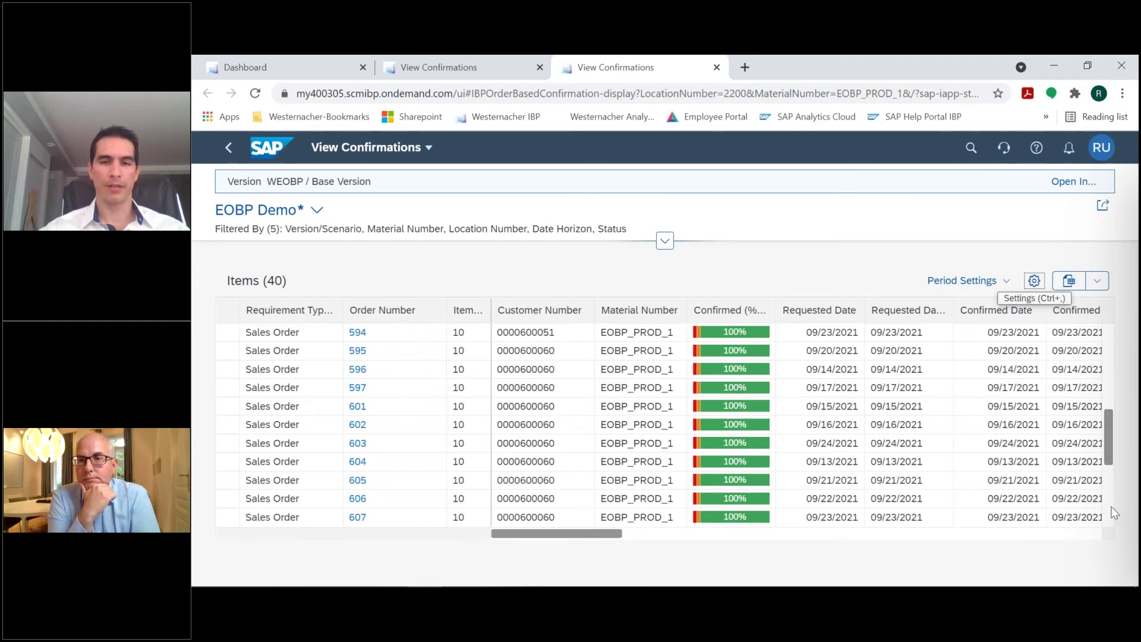
{"action": "left_click", "coordinate": [1114, 513]}
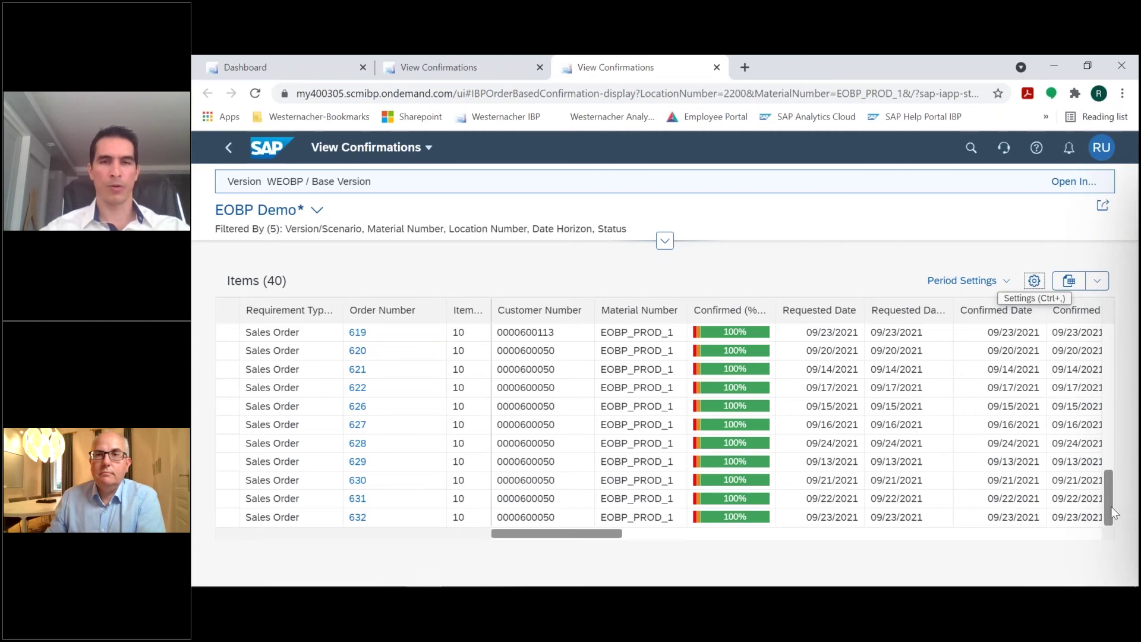
{"action": "key", "text": "alt+Tab"}
{"action": "key", "text": "Tab"}
{"action": "key", "text": "Tab"}
{"action": "key", "text": "Tab"}
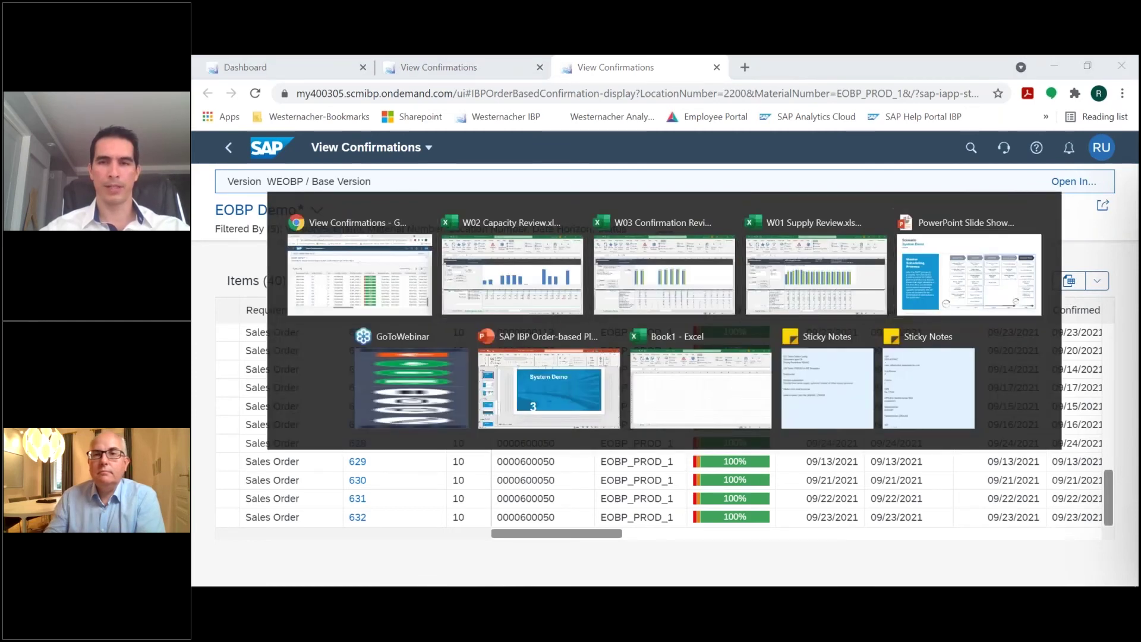
Advance the slide show past the Summary 4 section slide to slide 19, listing six capabilities
{"action": "key", "text": "Right"}
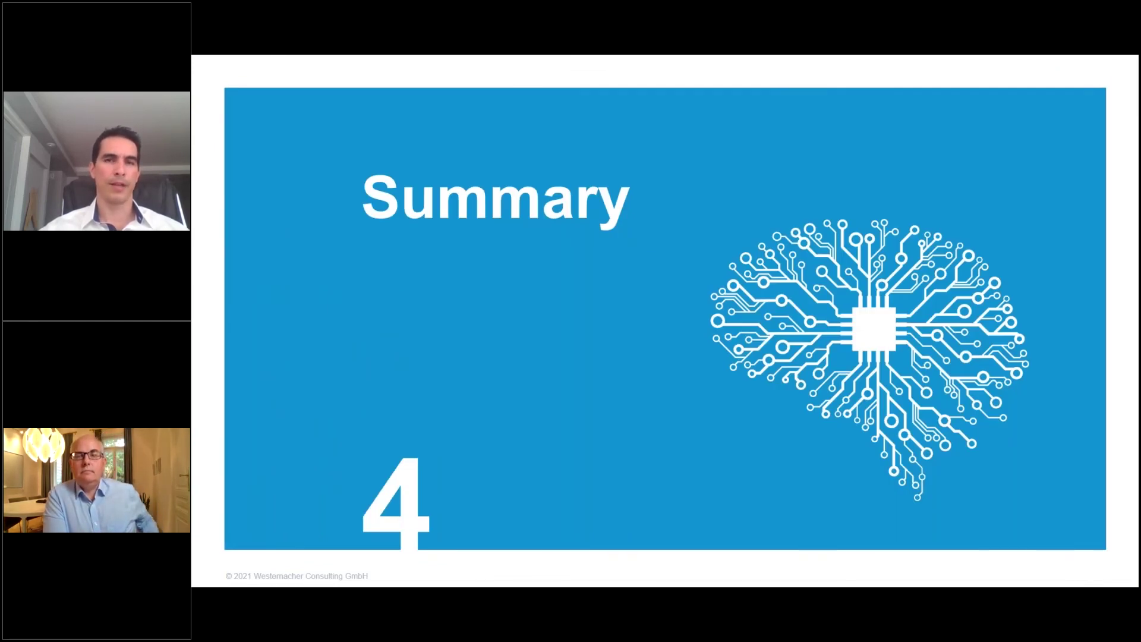
{"action": "key", "text": "Right"}
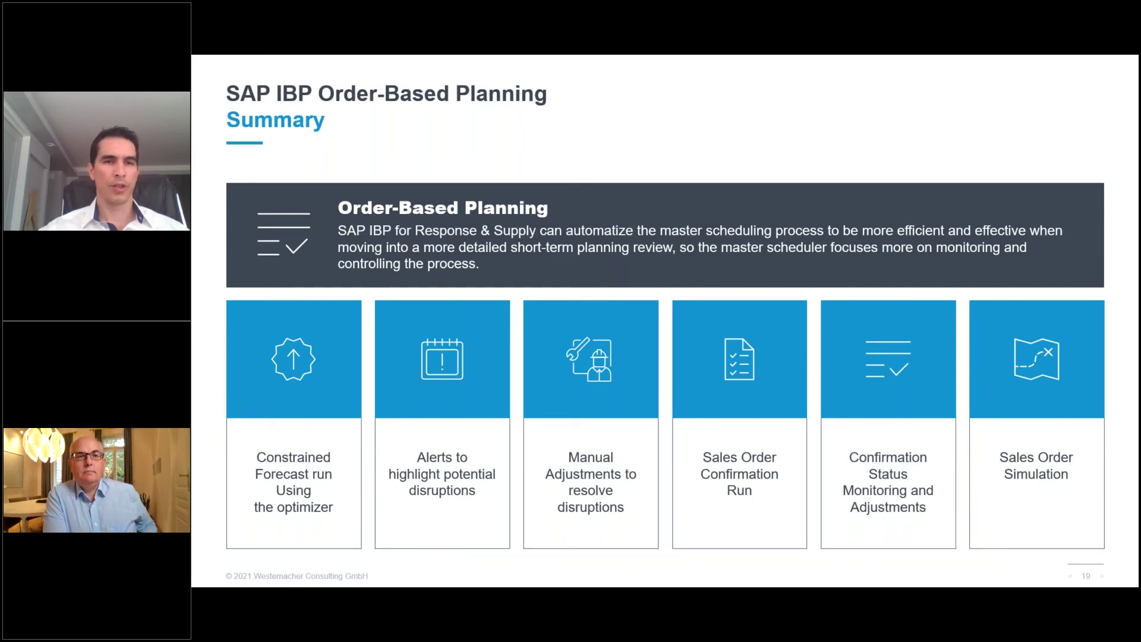